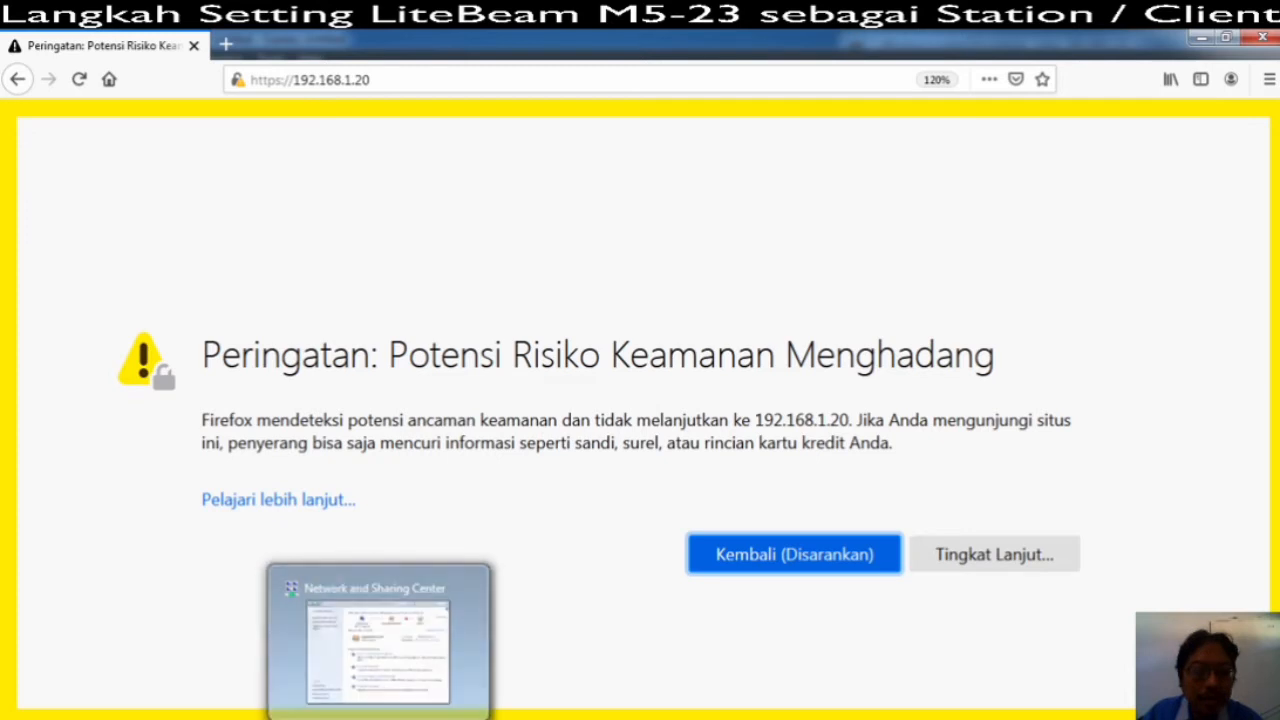
Open the Windows network and sharing settings window from the taskbar
left_click(380, 719)
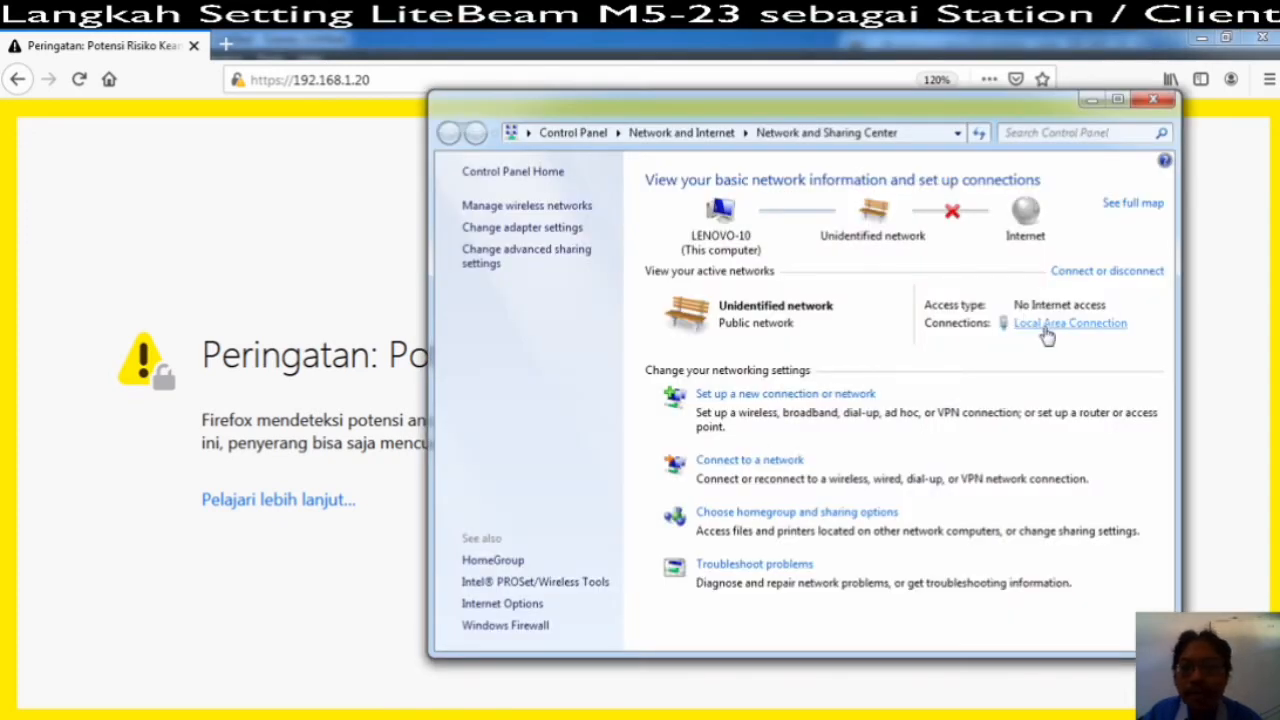
Give the wired Local Area Connection static IPv4 192.168.1.2, mask 255.255.255.0, and close its windows
left_click(1046, 330)
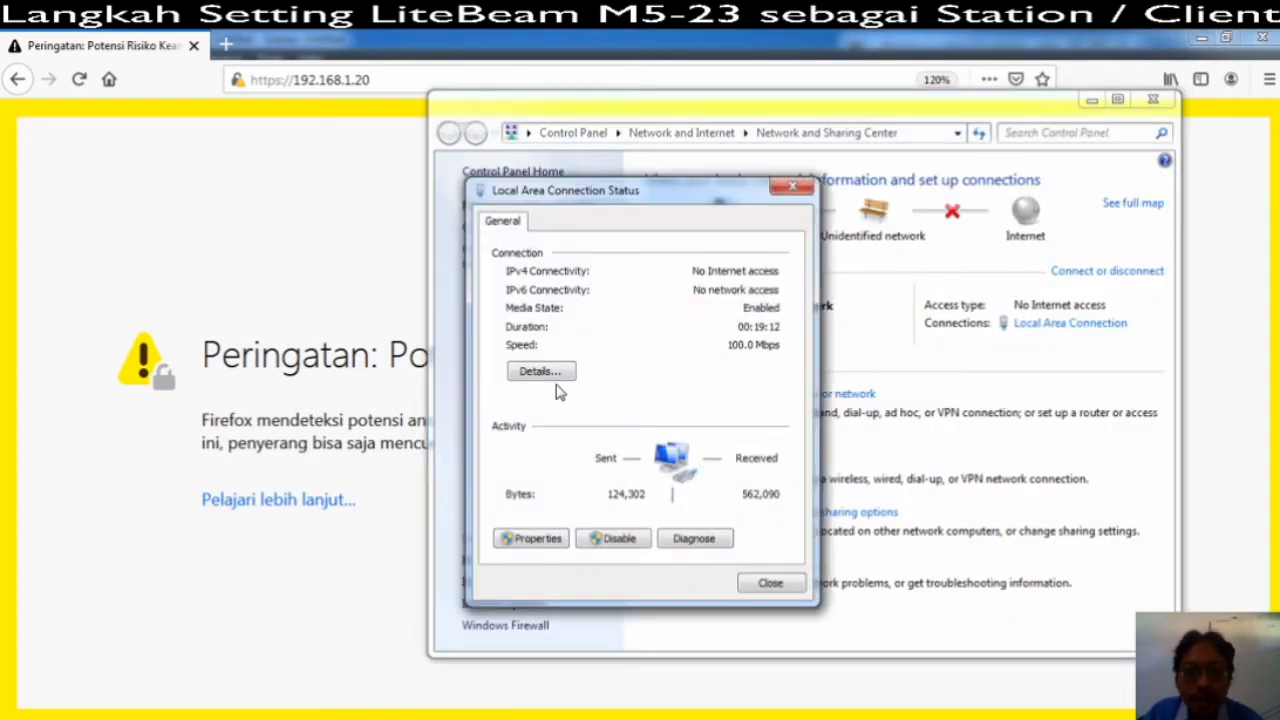
left_click(537, 538)
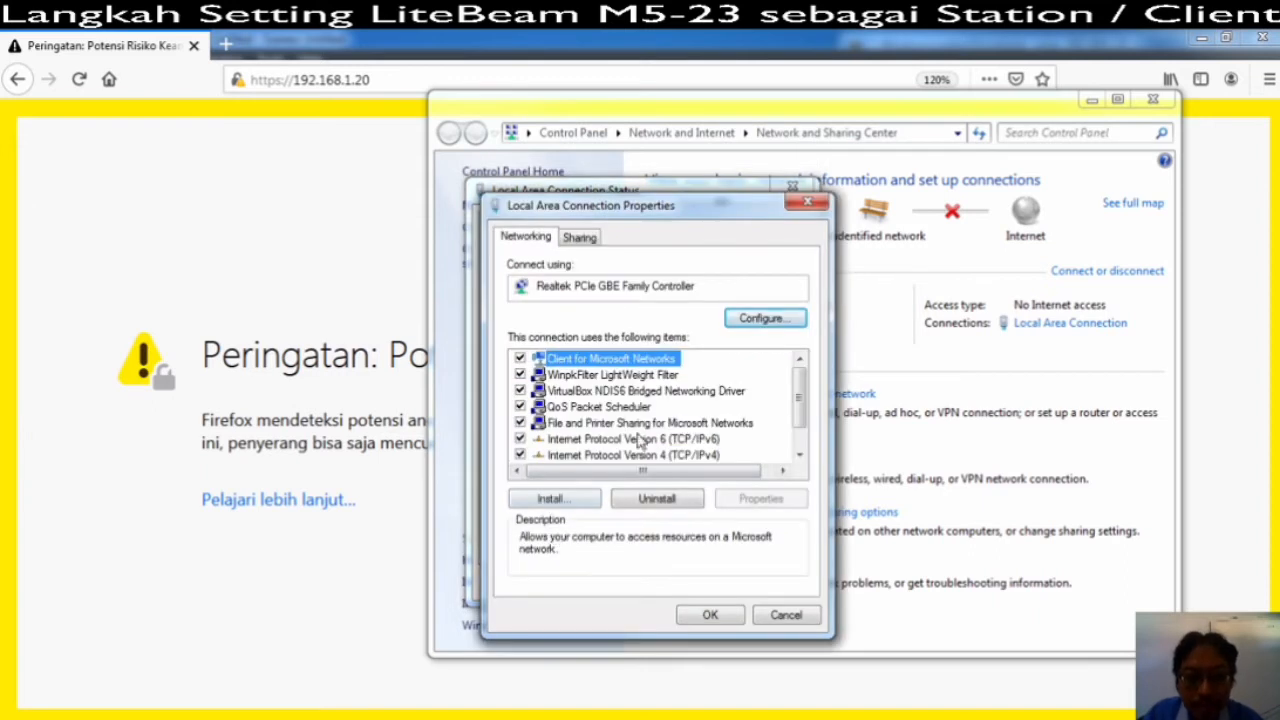
double_click(641, 456)
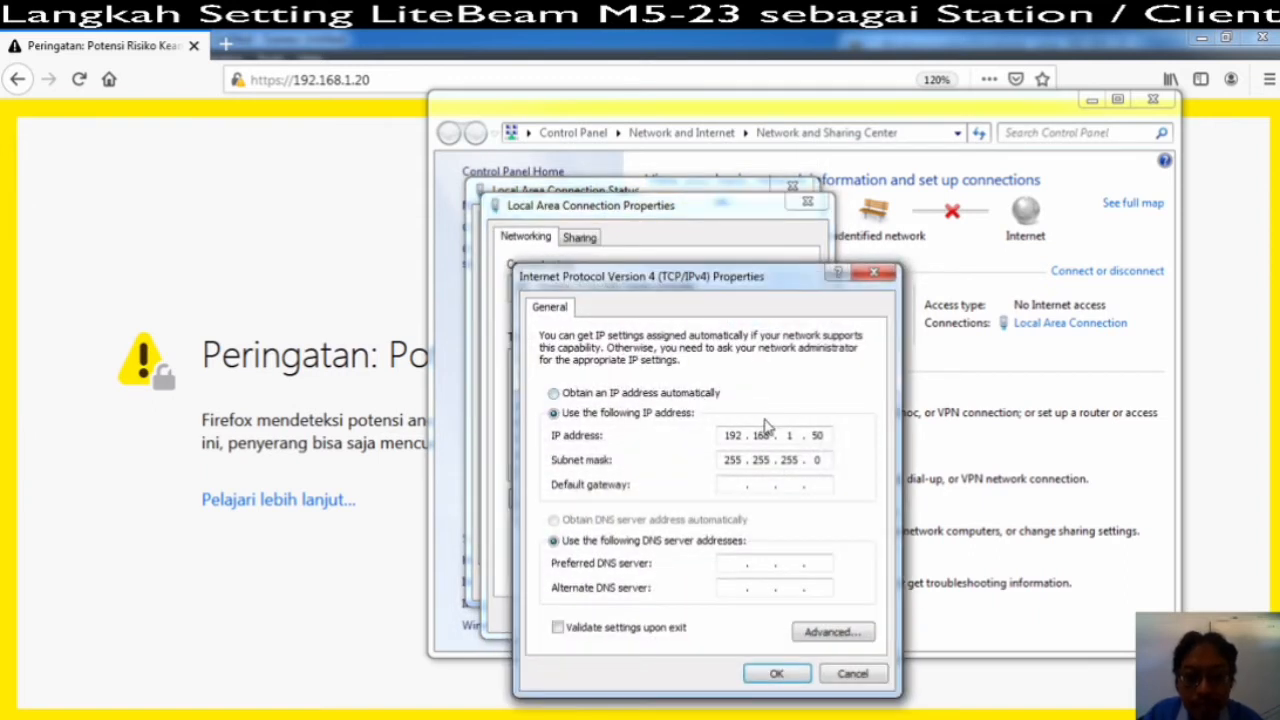
left_click_drag(806, 434, 822, 435)
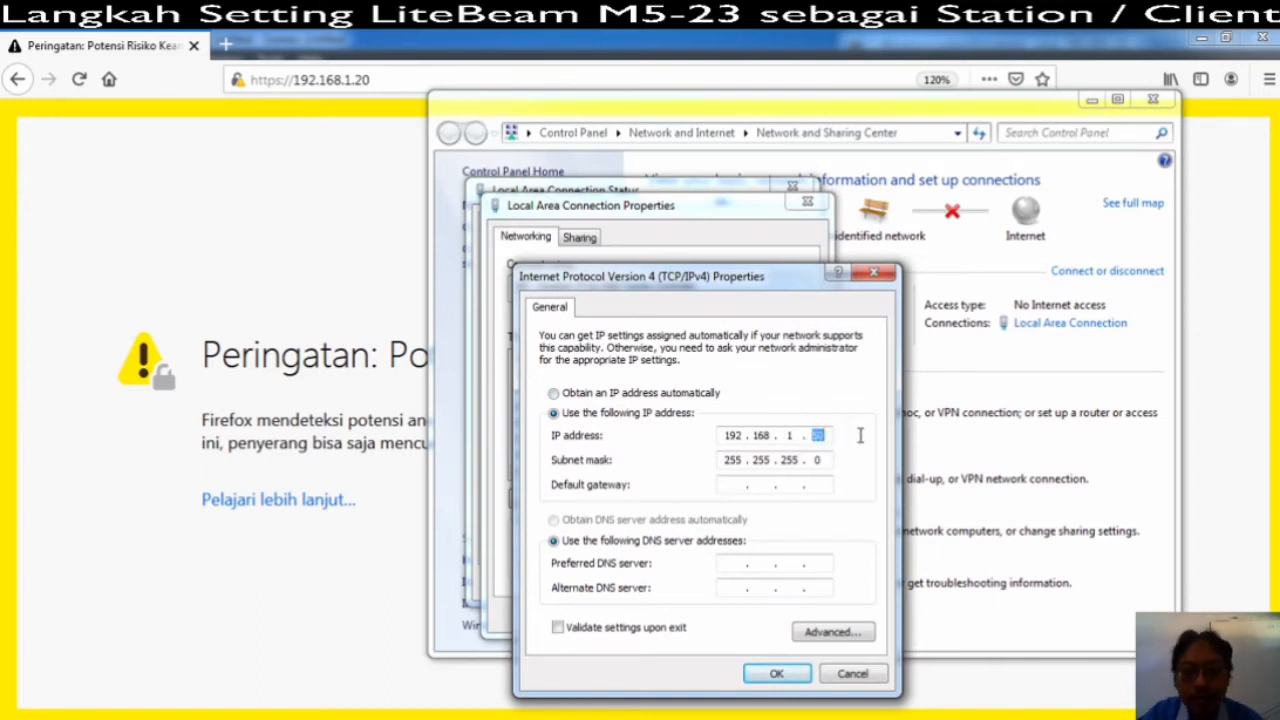
type("20")
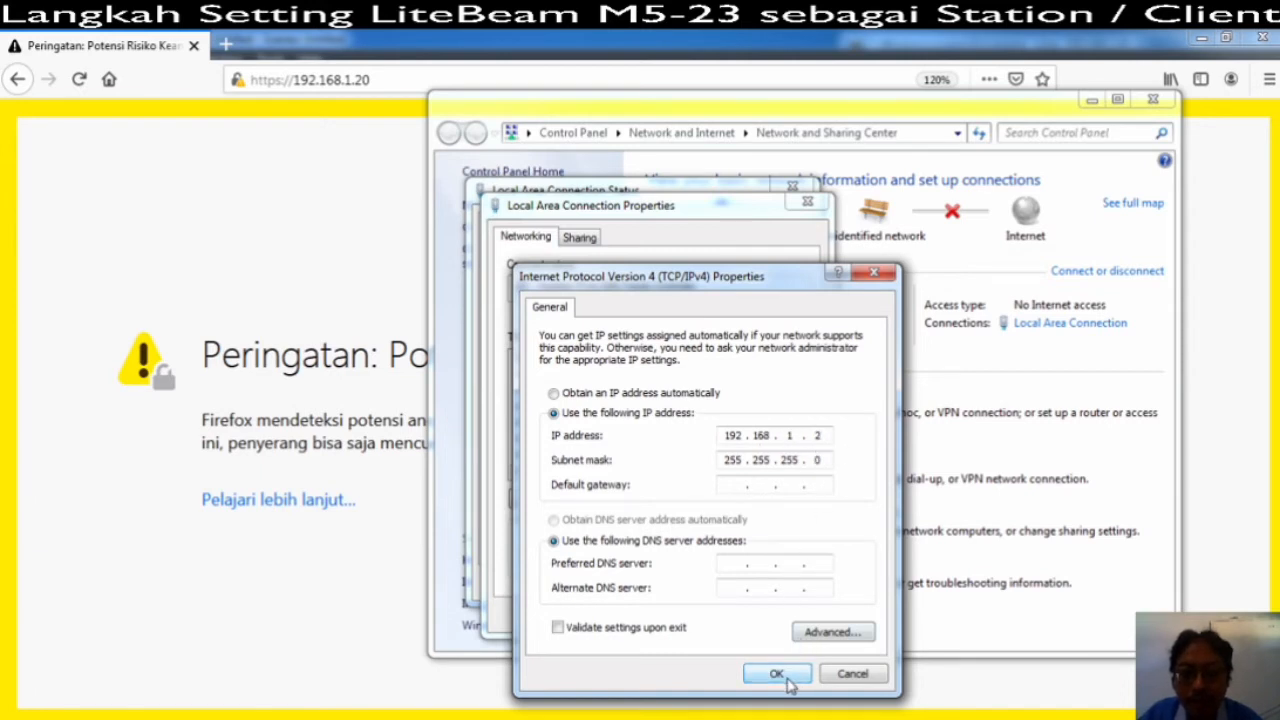
left_click(782, 675)
left_click(715, 616)
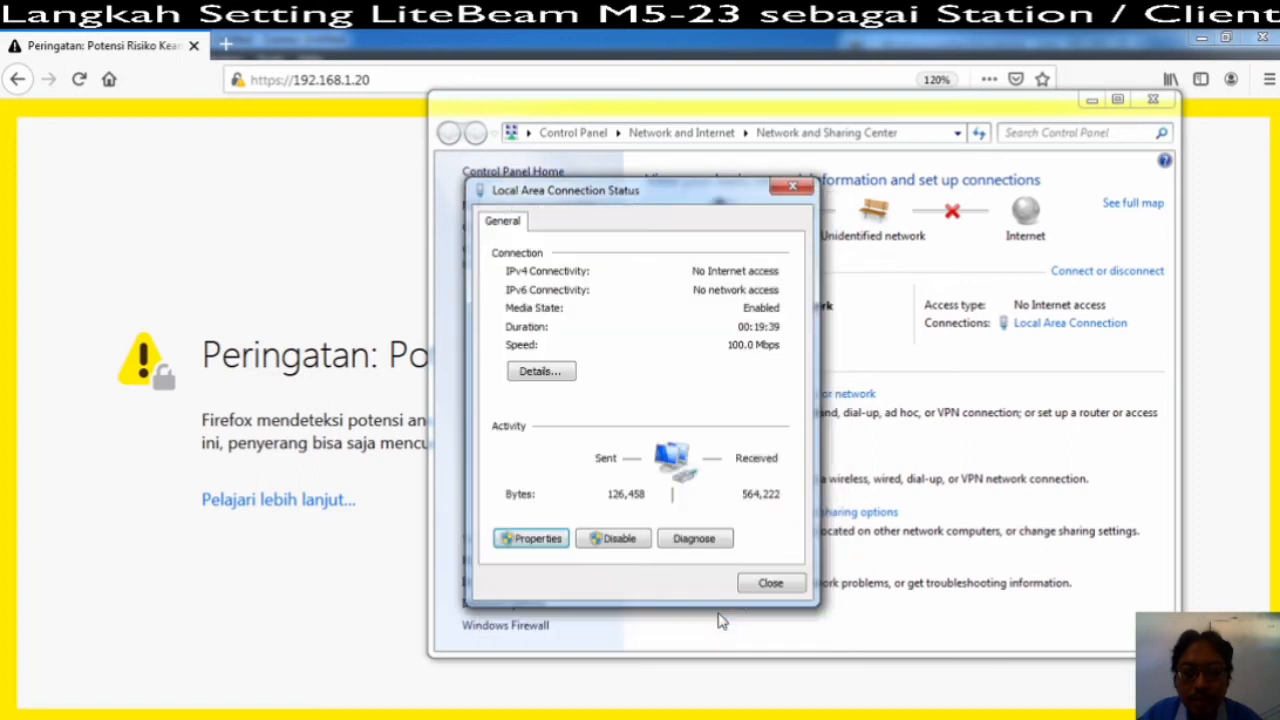
left_click(770, 585)
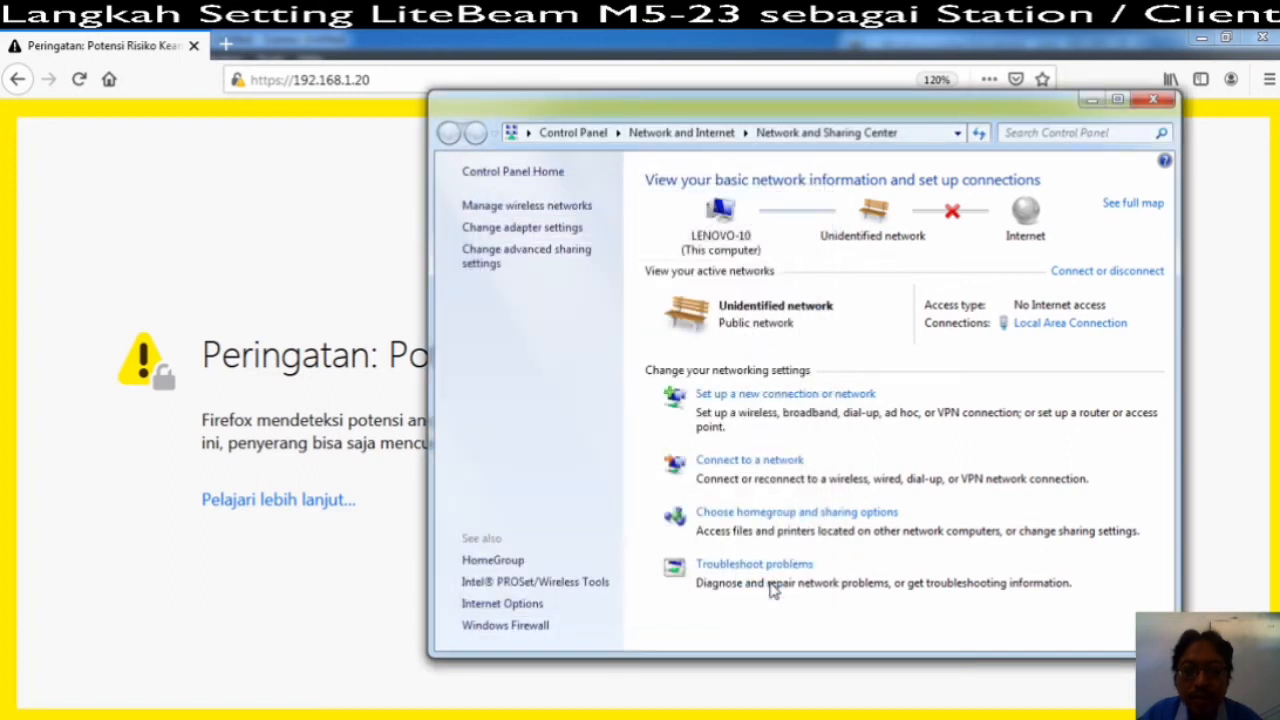
left_click(1091, 100)
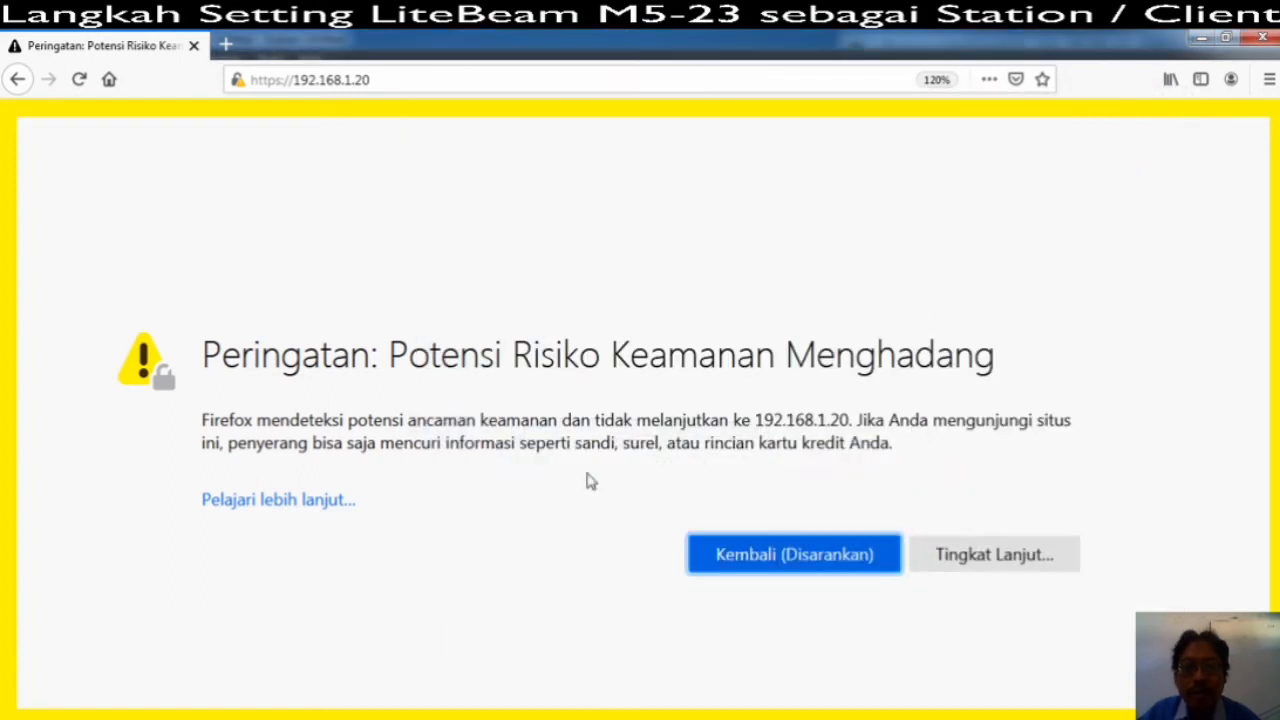
Rerun the continuous ping 192.168.1.20 -t in Command Prompt and confirm it gets replies
key("alt+Tab")
key("alt+Tab")
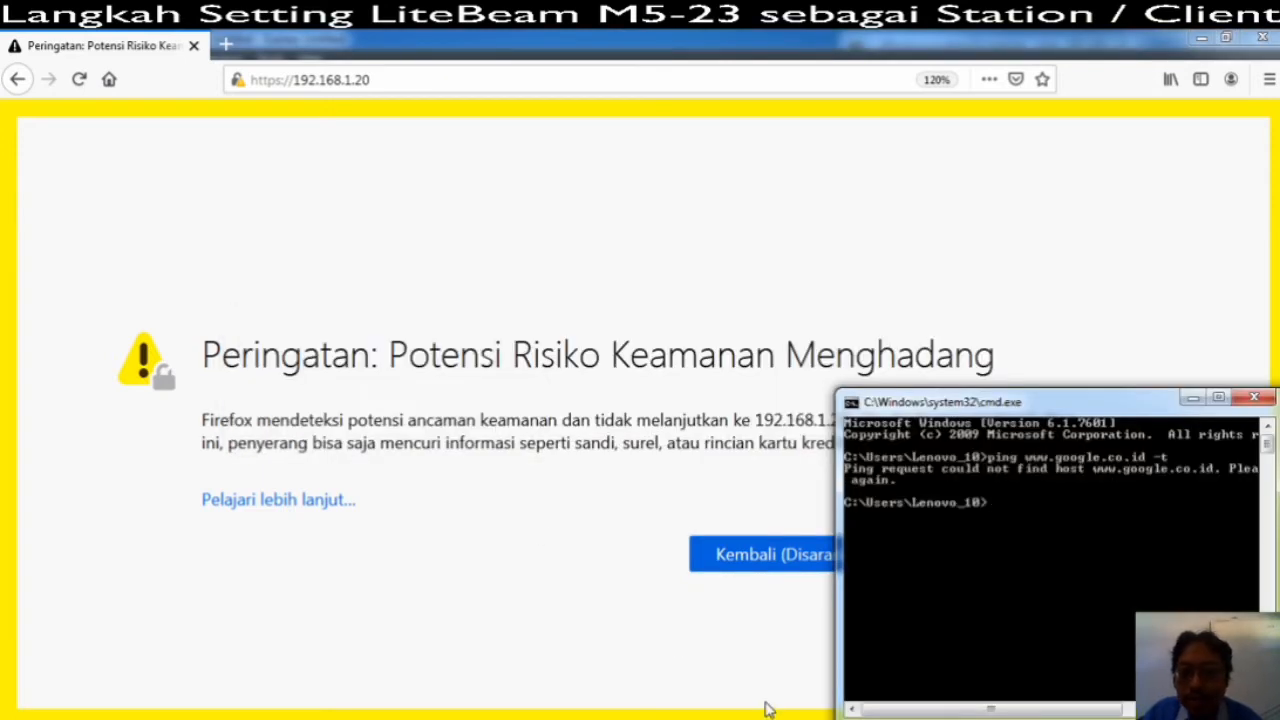
left_click(1192, 398)
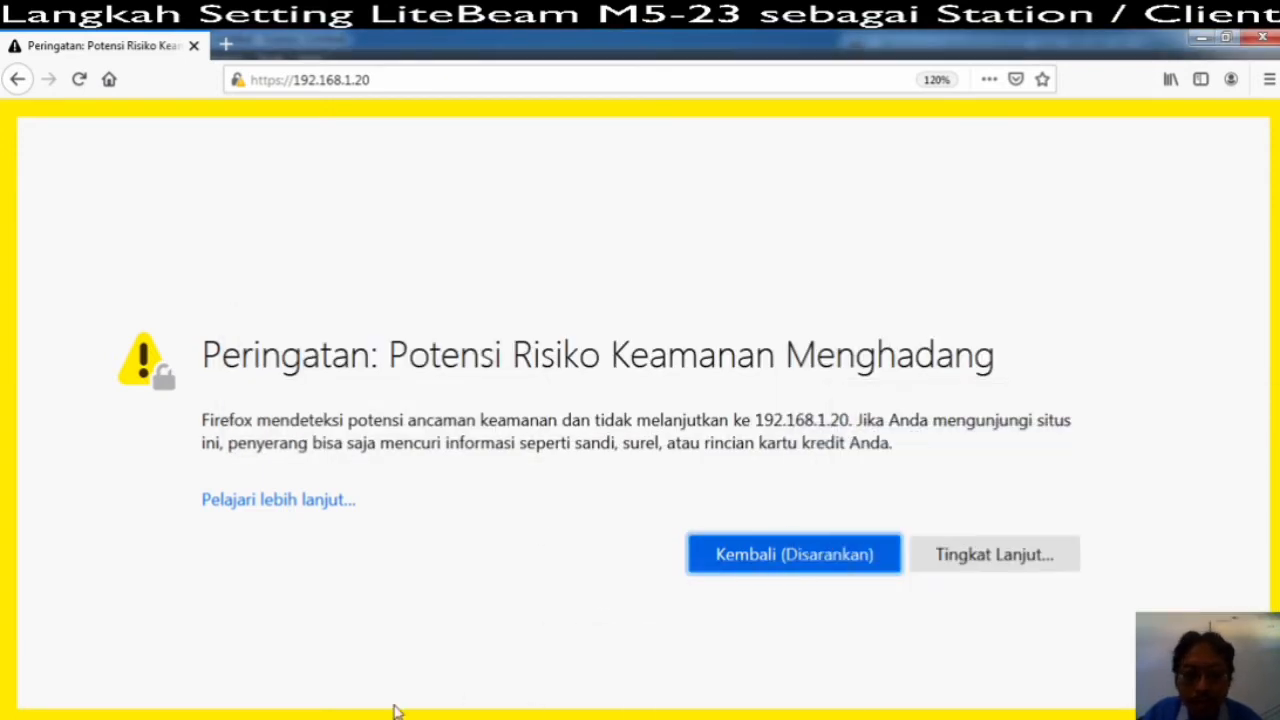
mouse_move(433, 716)
left_click(357, 660)
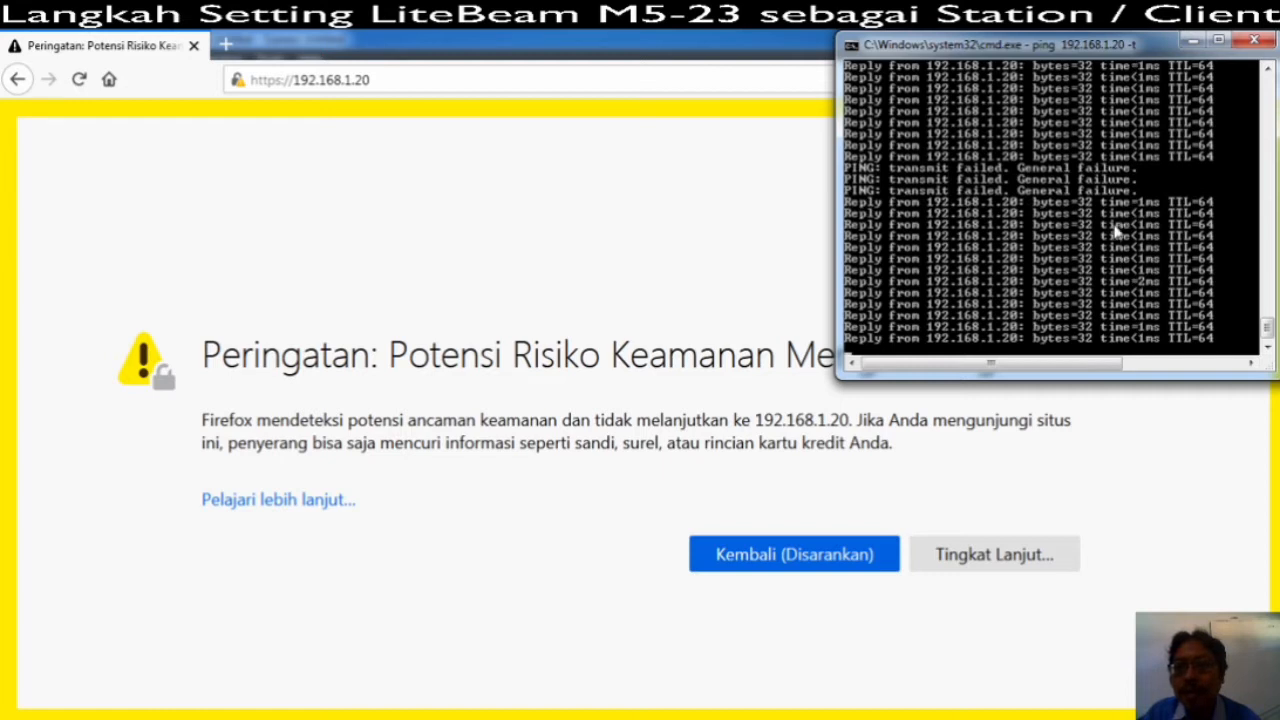
key("ctrl+c")
key("Up")
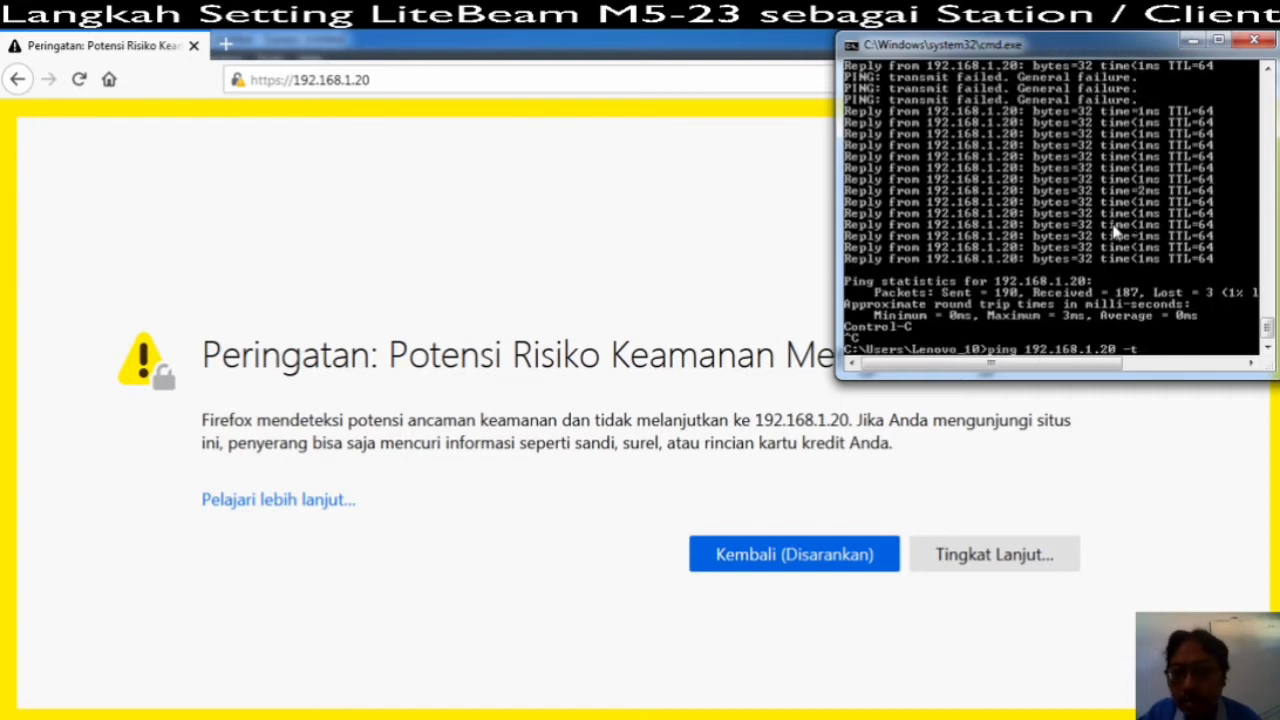
key("Return")
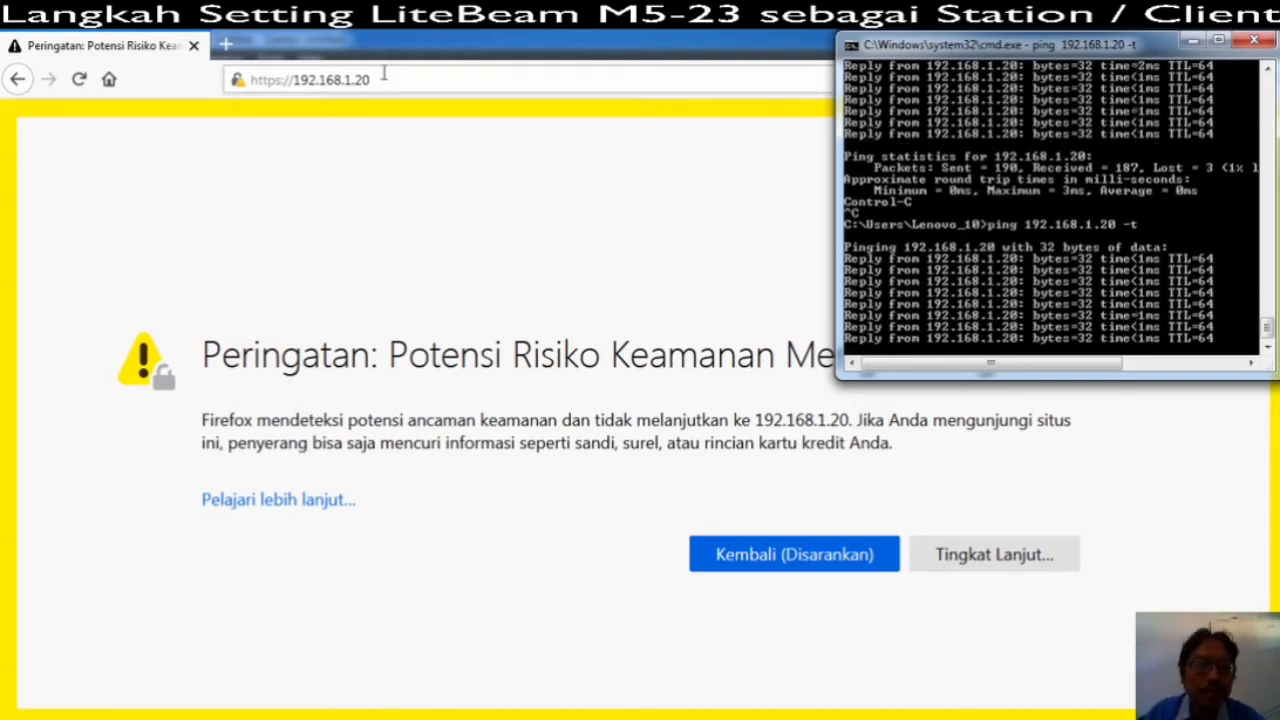
left_click(380, 38)
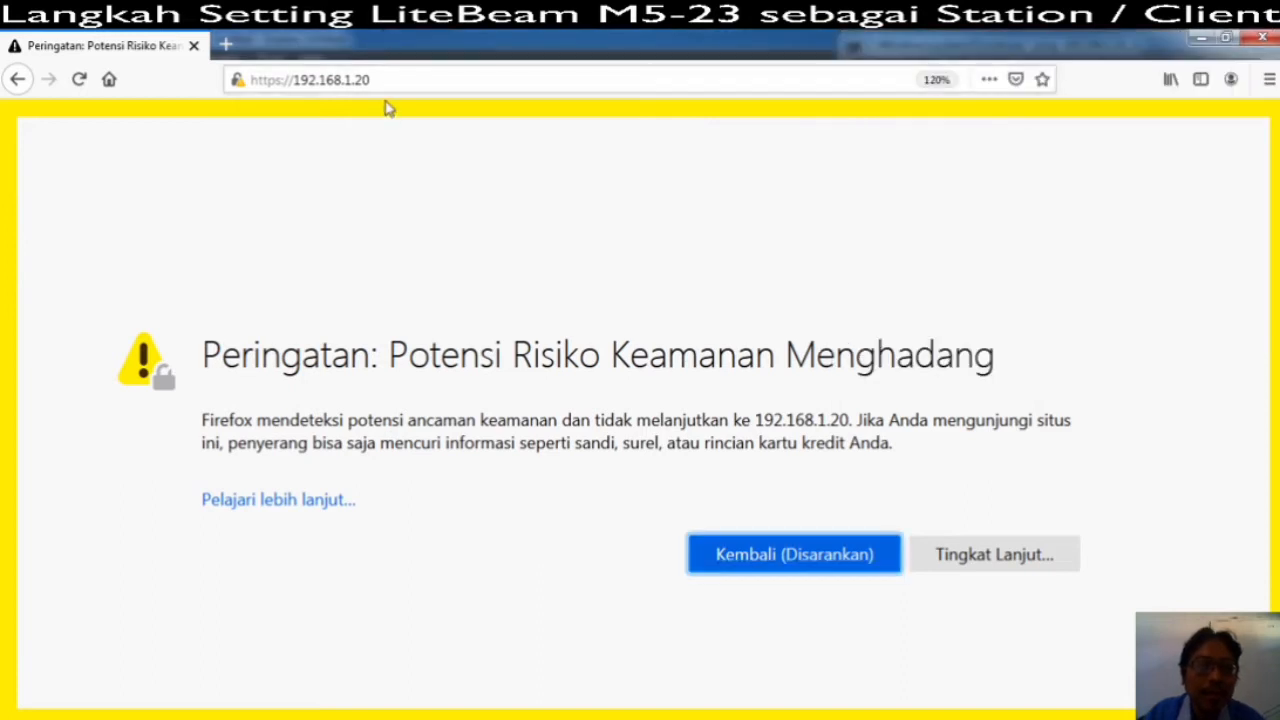
Browse to the device address 192.168.1.20 in Firefox
left_click_drag(393, 84, 245, 84)
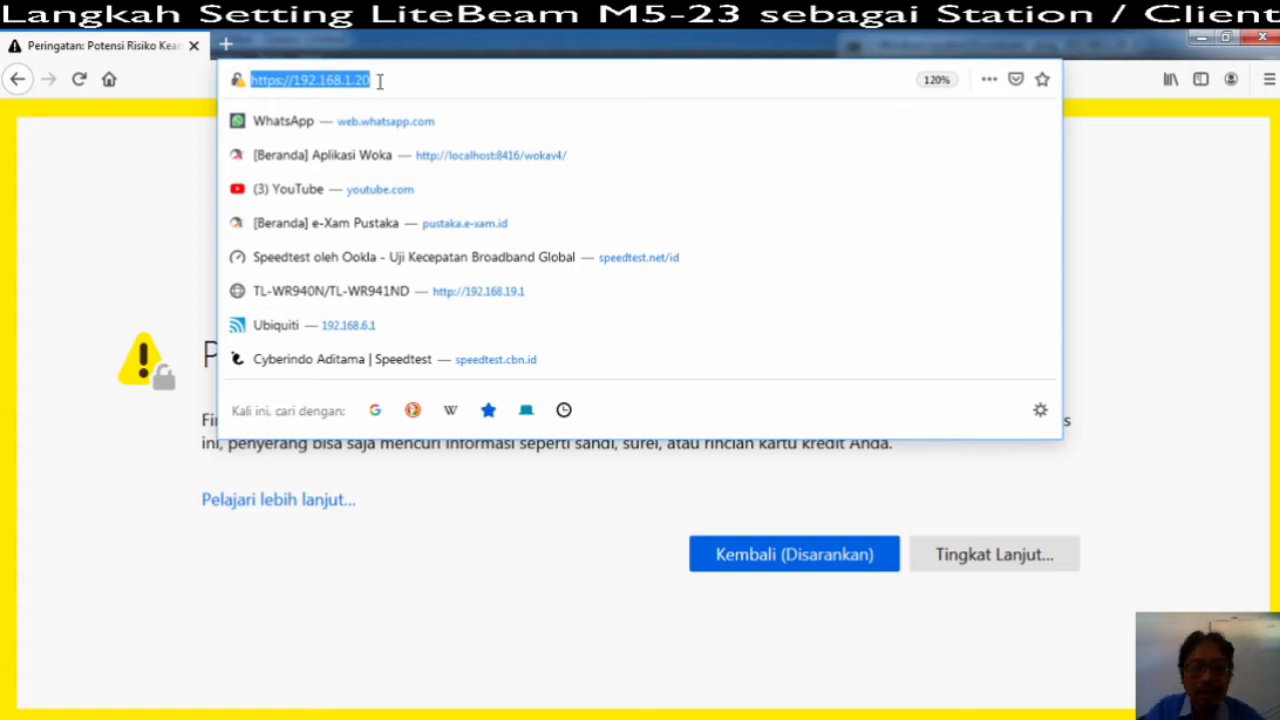
type("192")
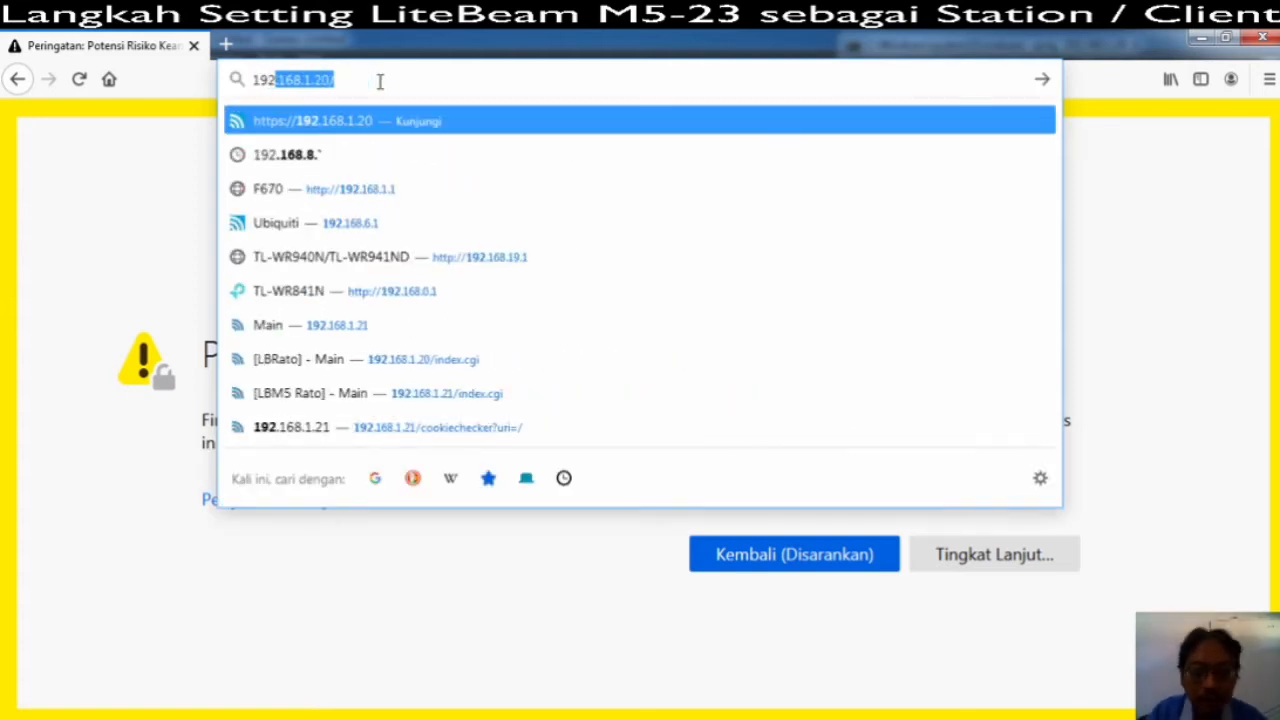
type(".1")
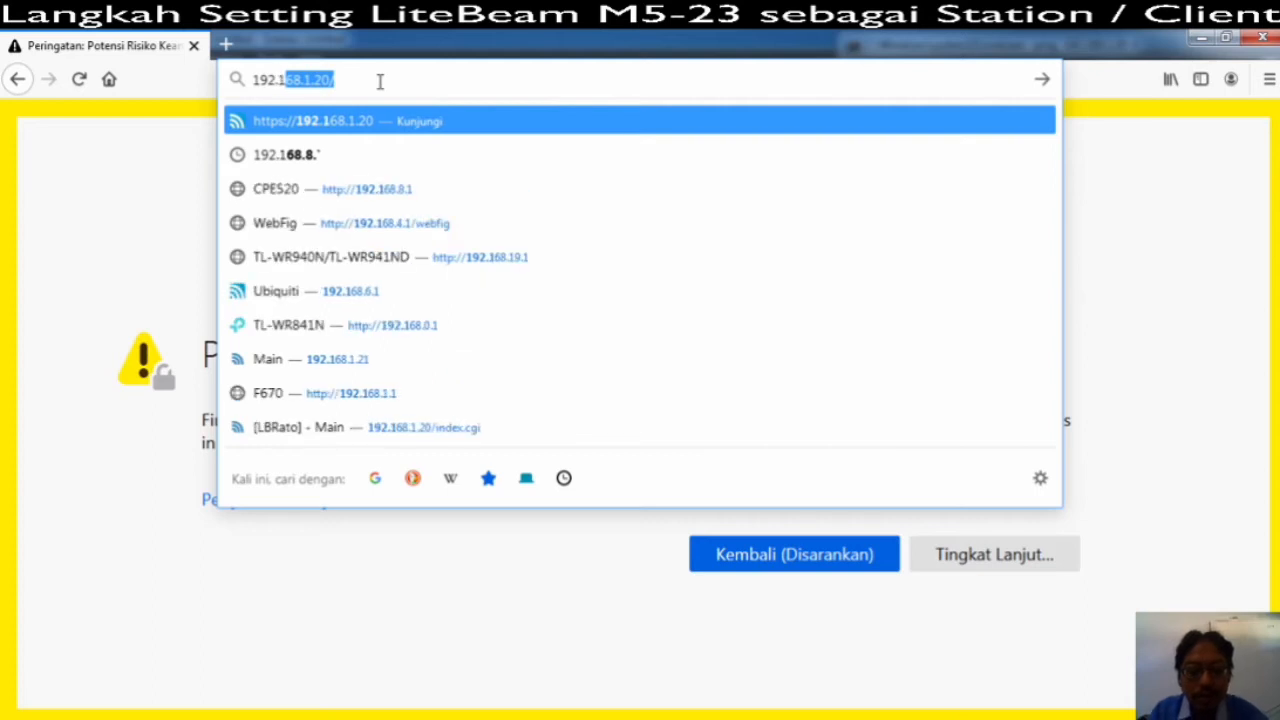
type("681.20")
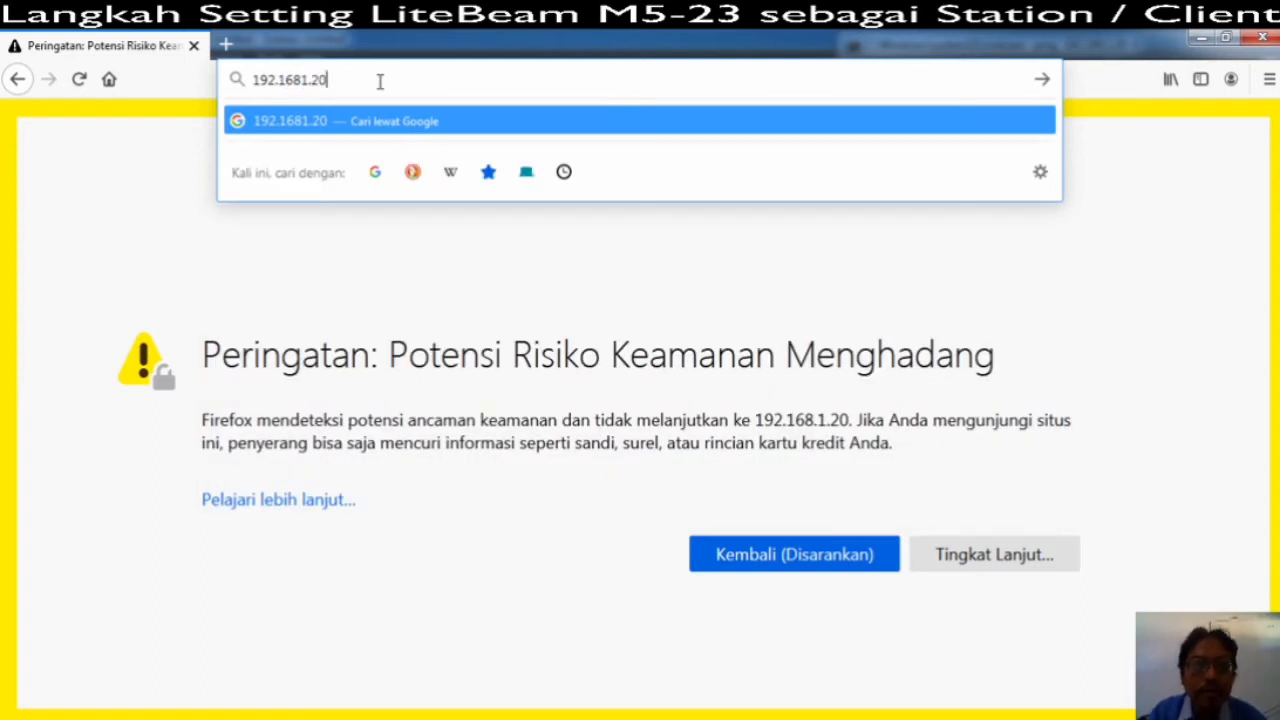
key("Return")
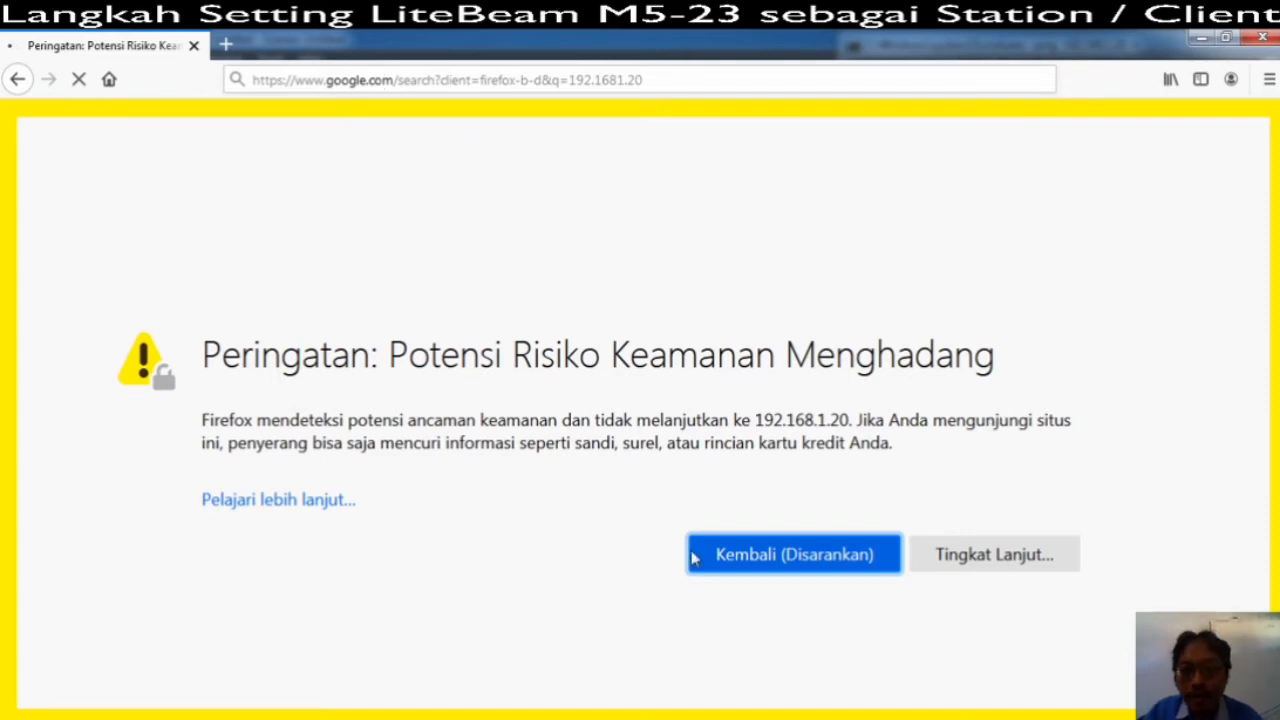
Accept the self-signed certificate risk to reach the airOS login page
left_click(1000, 560)
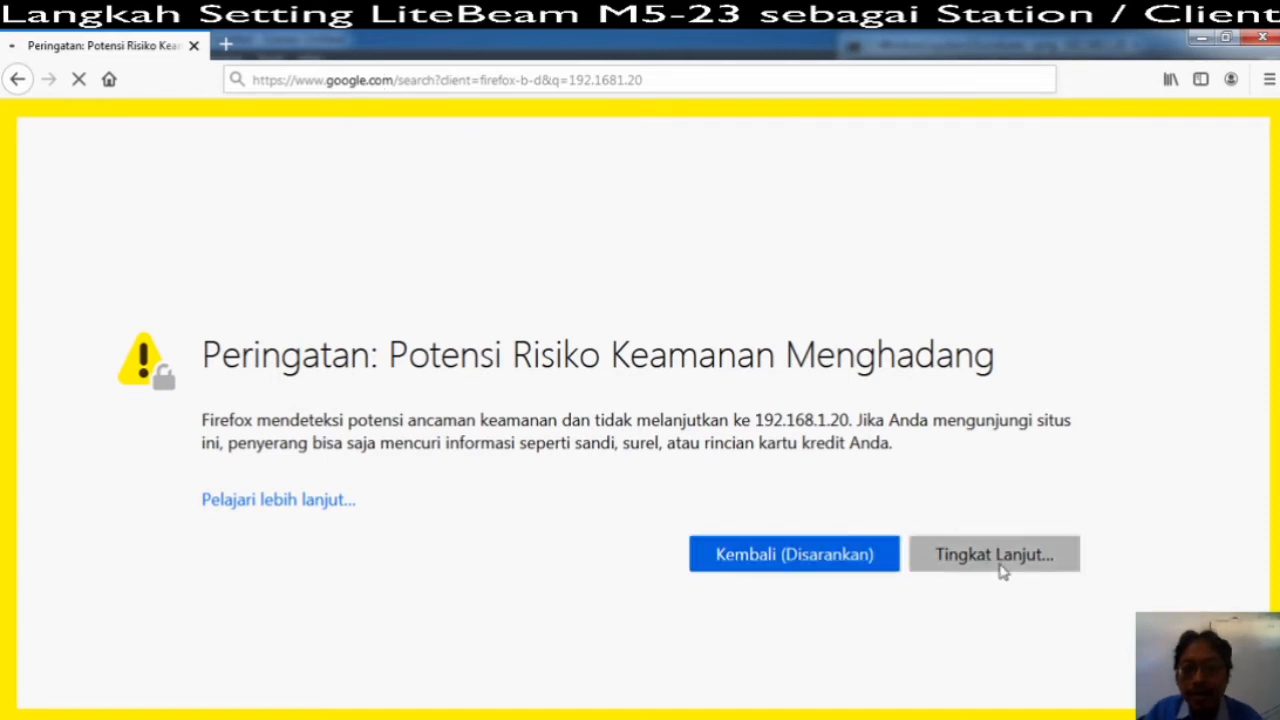
scroll(918, 500, "down", 5)
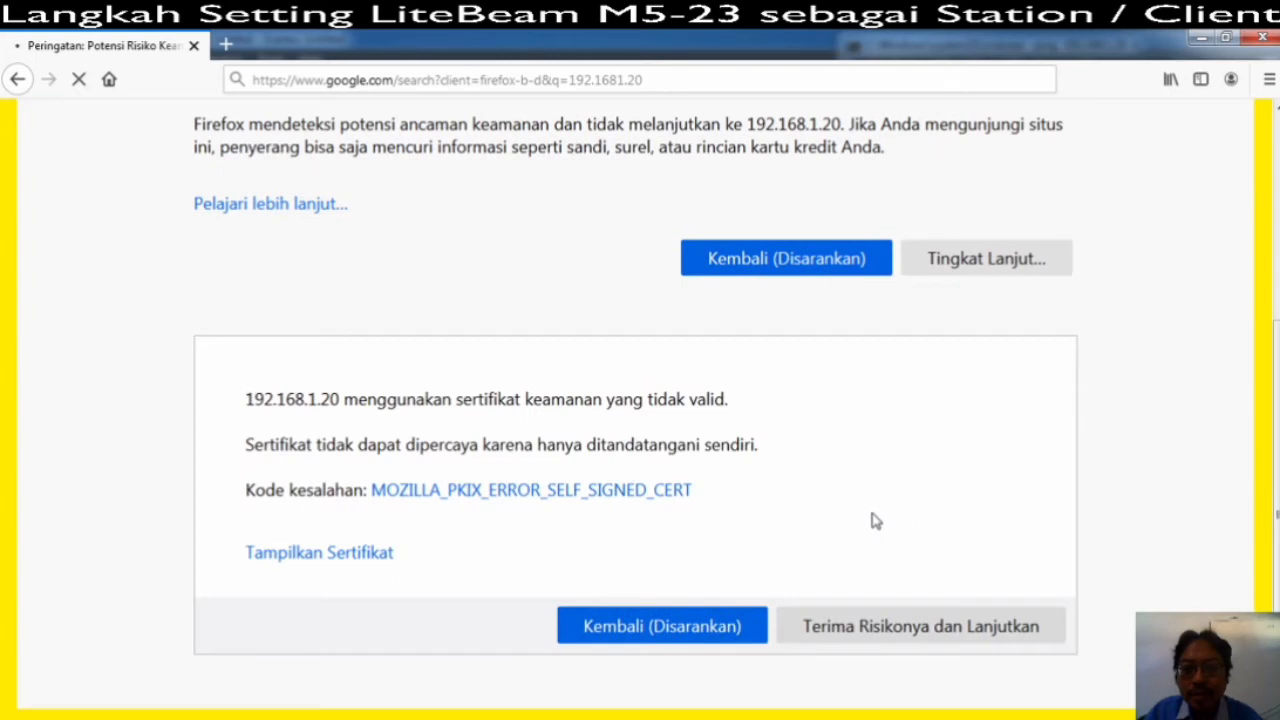
left_click(858, 648)
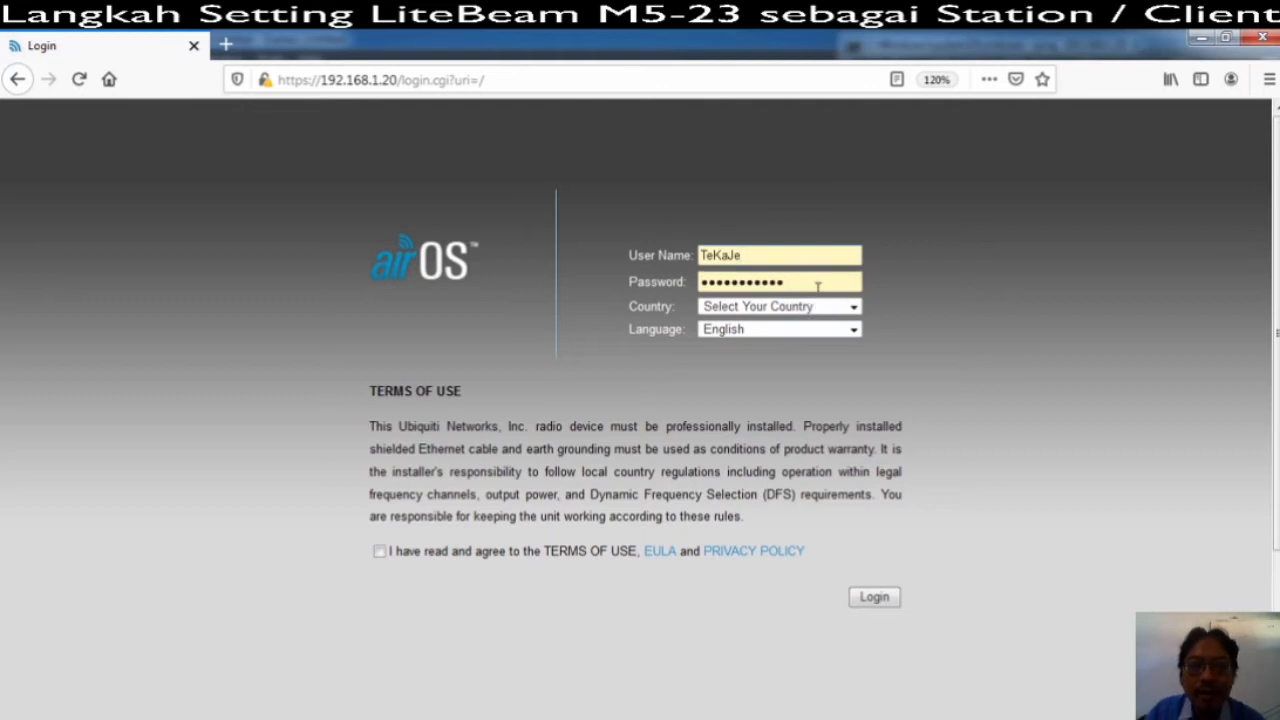
Enter the default user name and password on the airOS login page
double_click(766, 254)
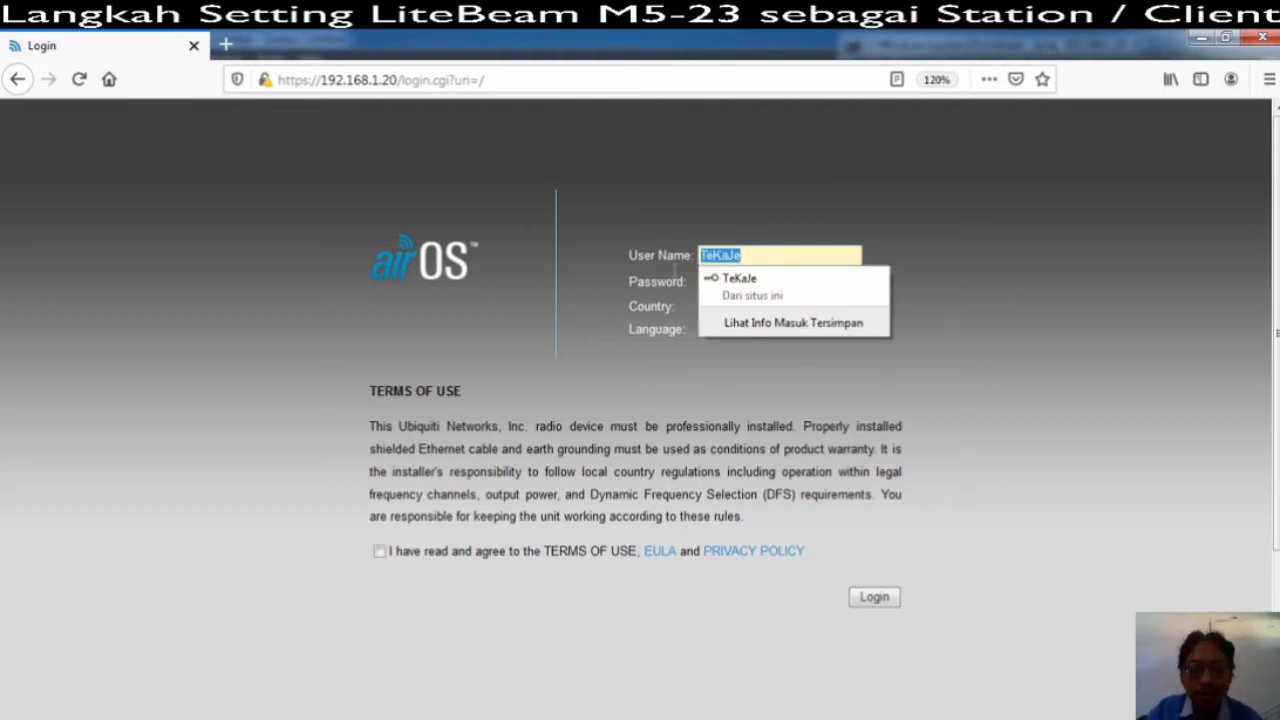
key("Tab")
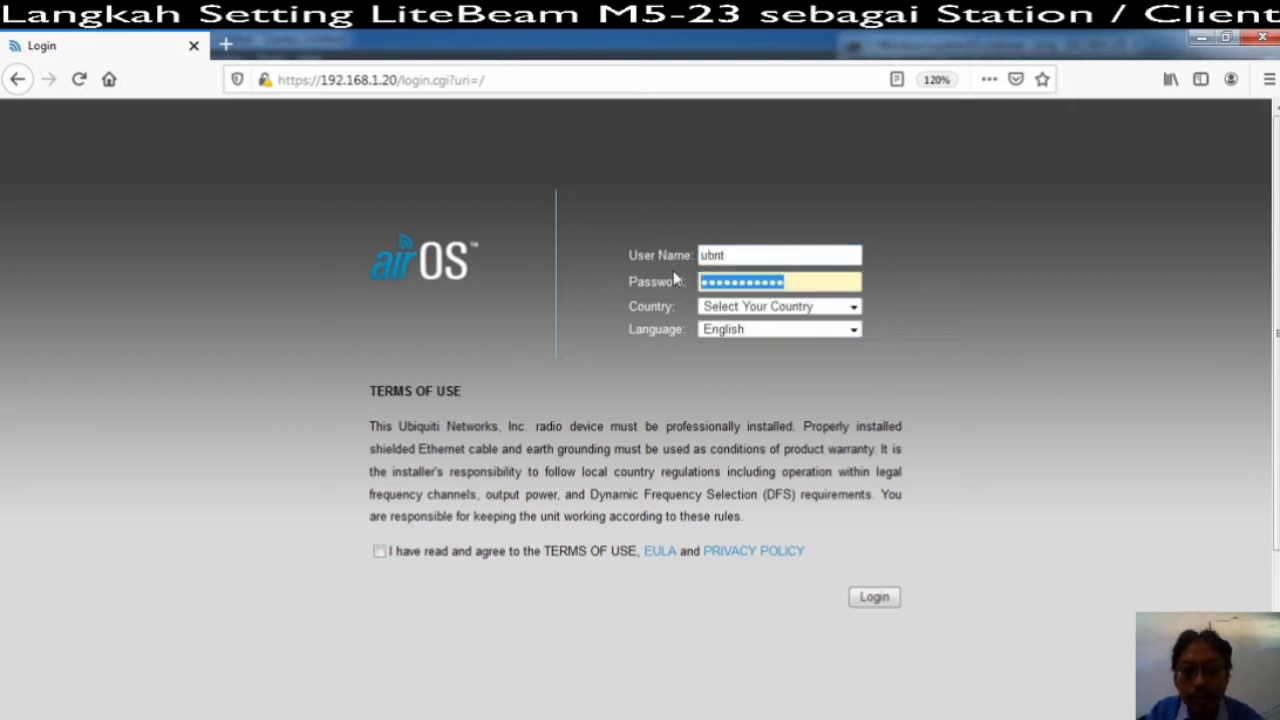
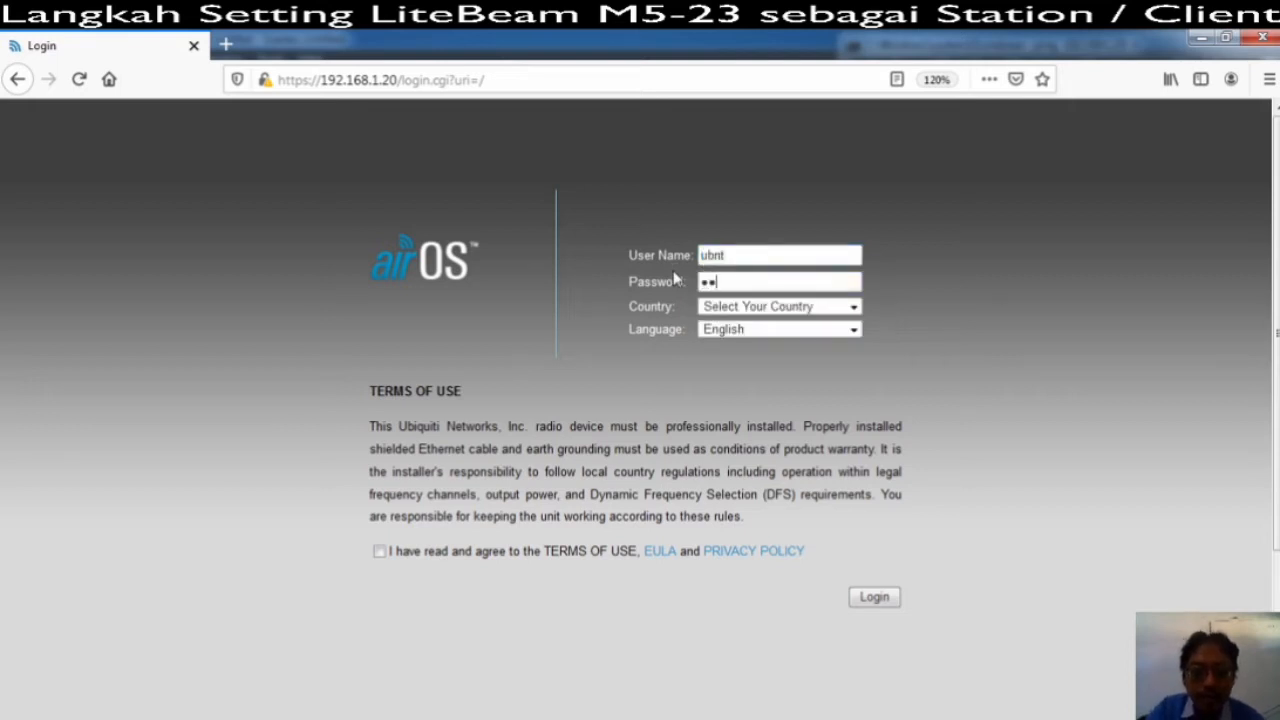
Set the login Country to Licensed
left_click(790, 316)
scroll(753, 478, "down", 2)
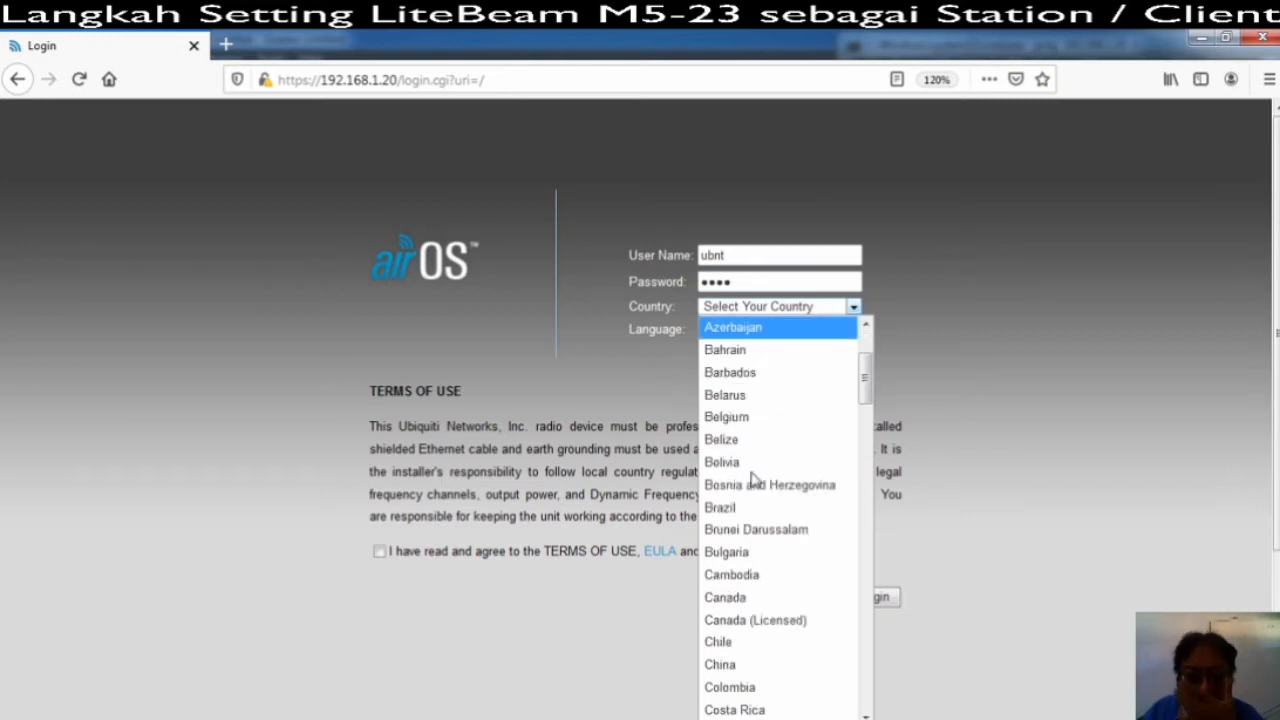
left_click(790, 307)
key("i")
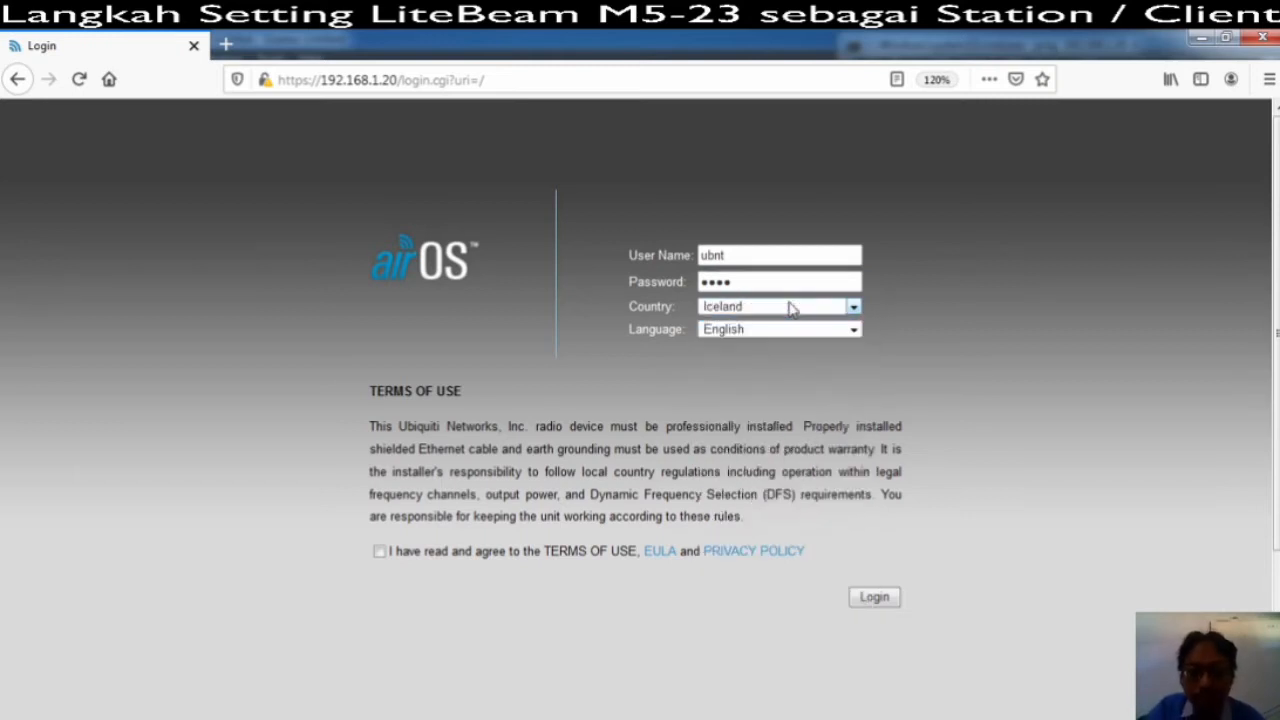
left_click(790, 309)
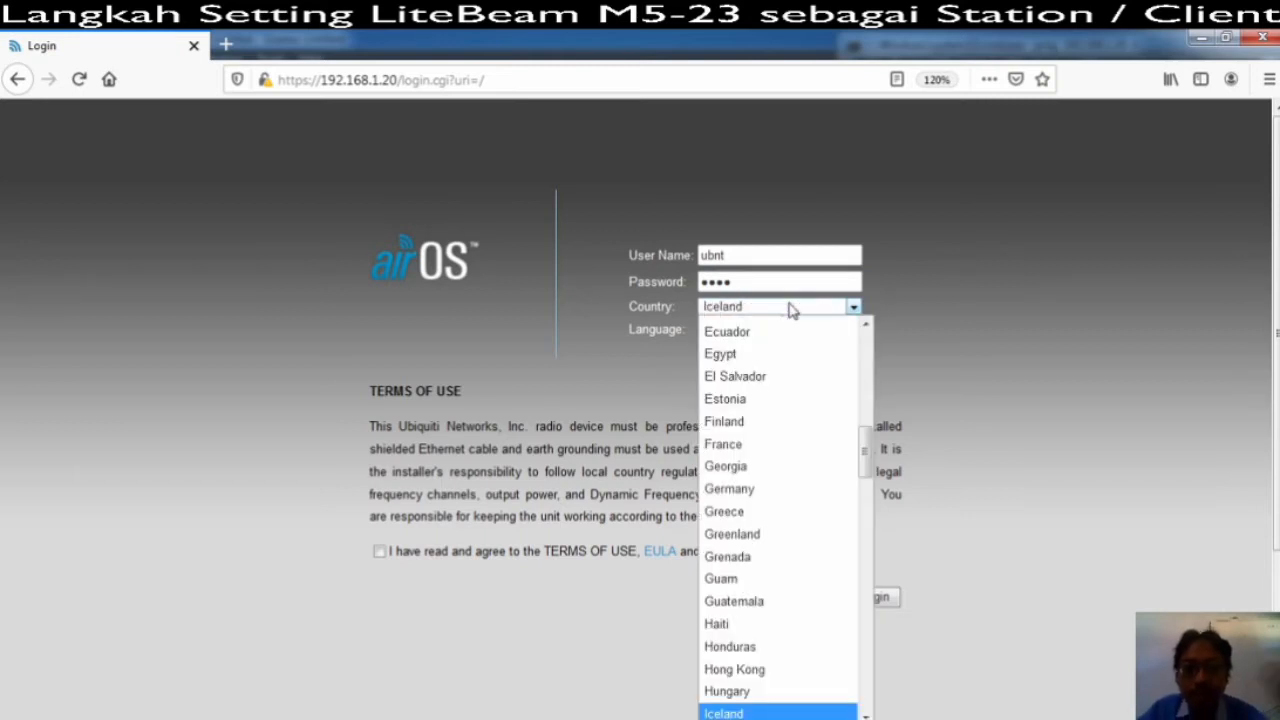
scroll(757, 457, "down", 2)
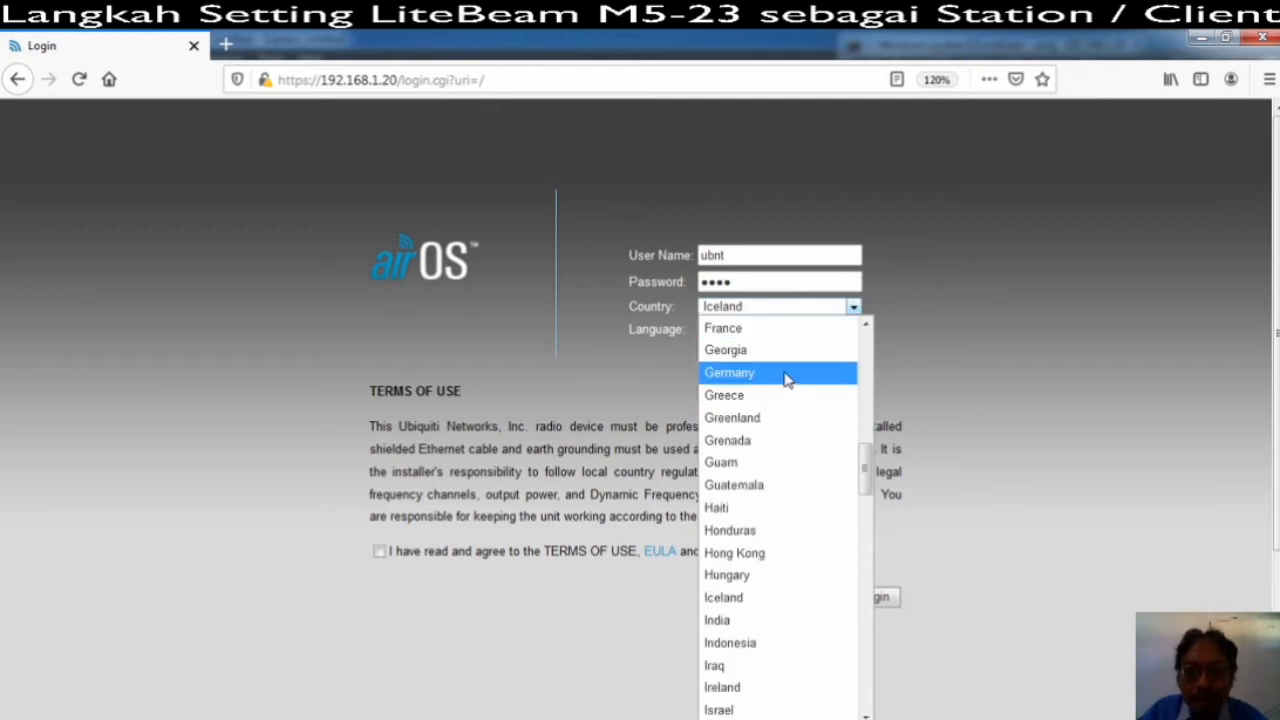
scroll(786, 380, "down", 3)
scroll(786, 384, "down", 2)
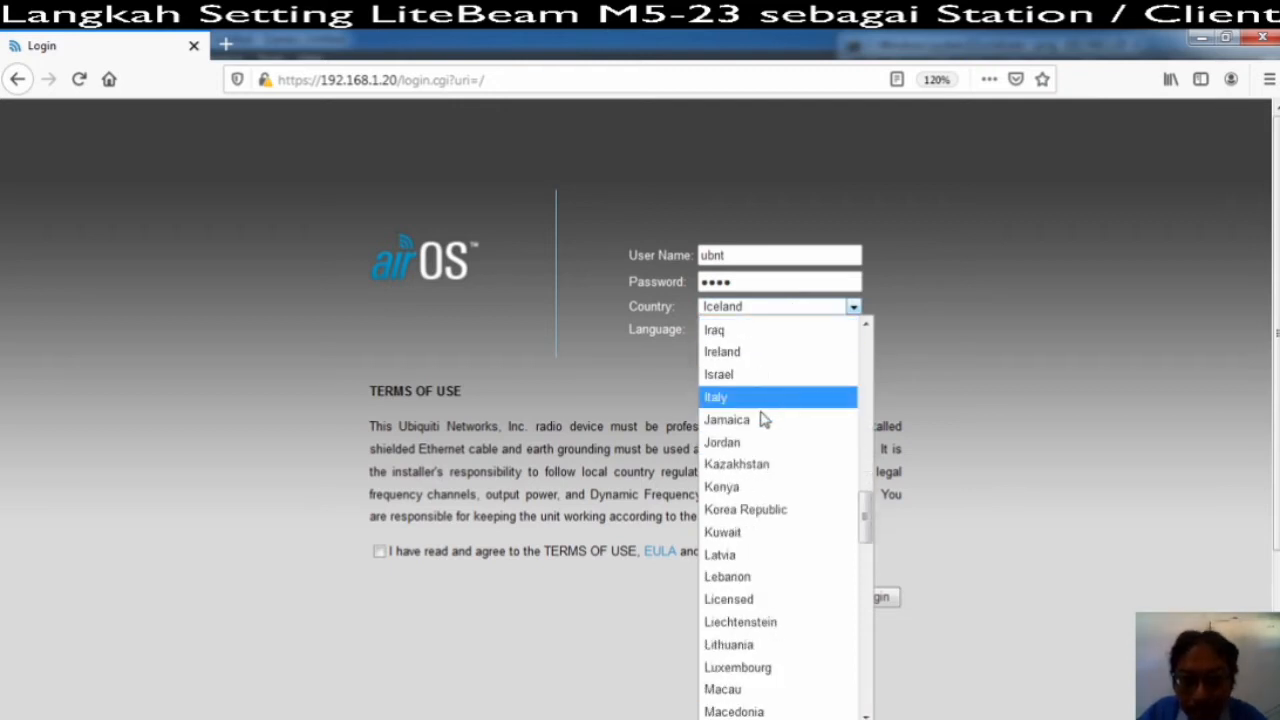
scroll(745, 480, "down", 2)
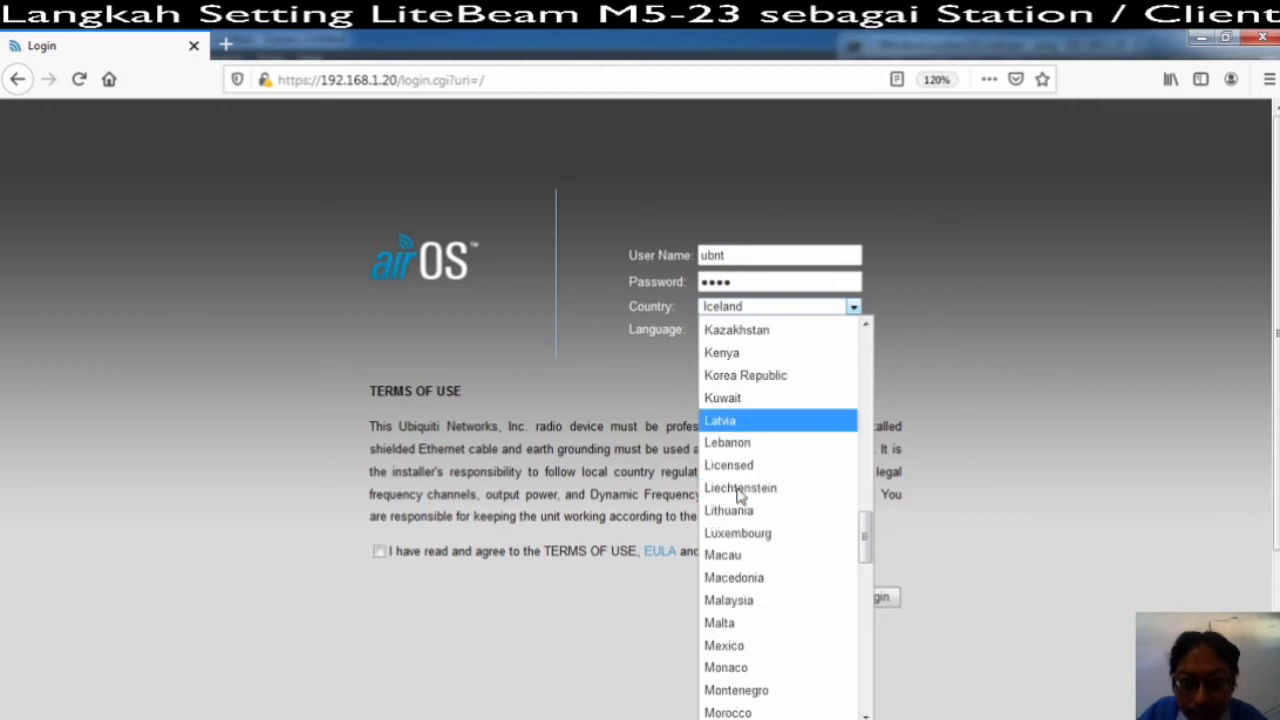
left_click(777, 467)
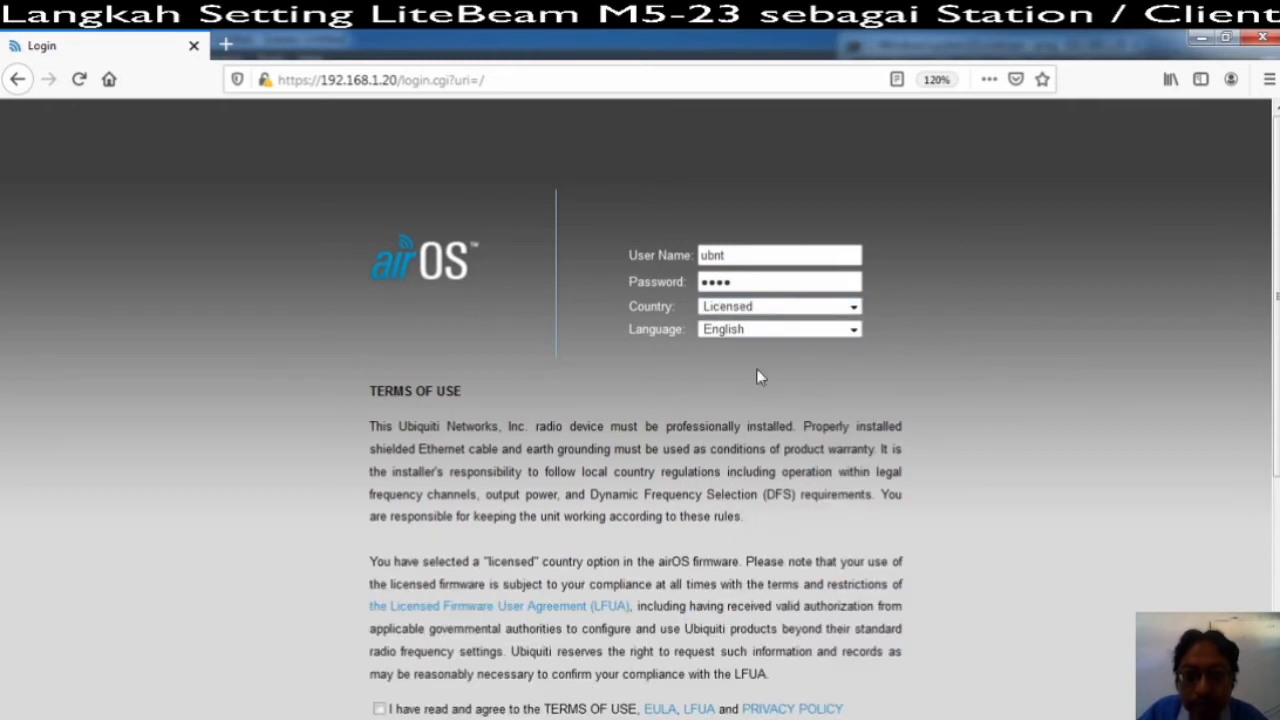
scroll(757, 376, "down", 5)
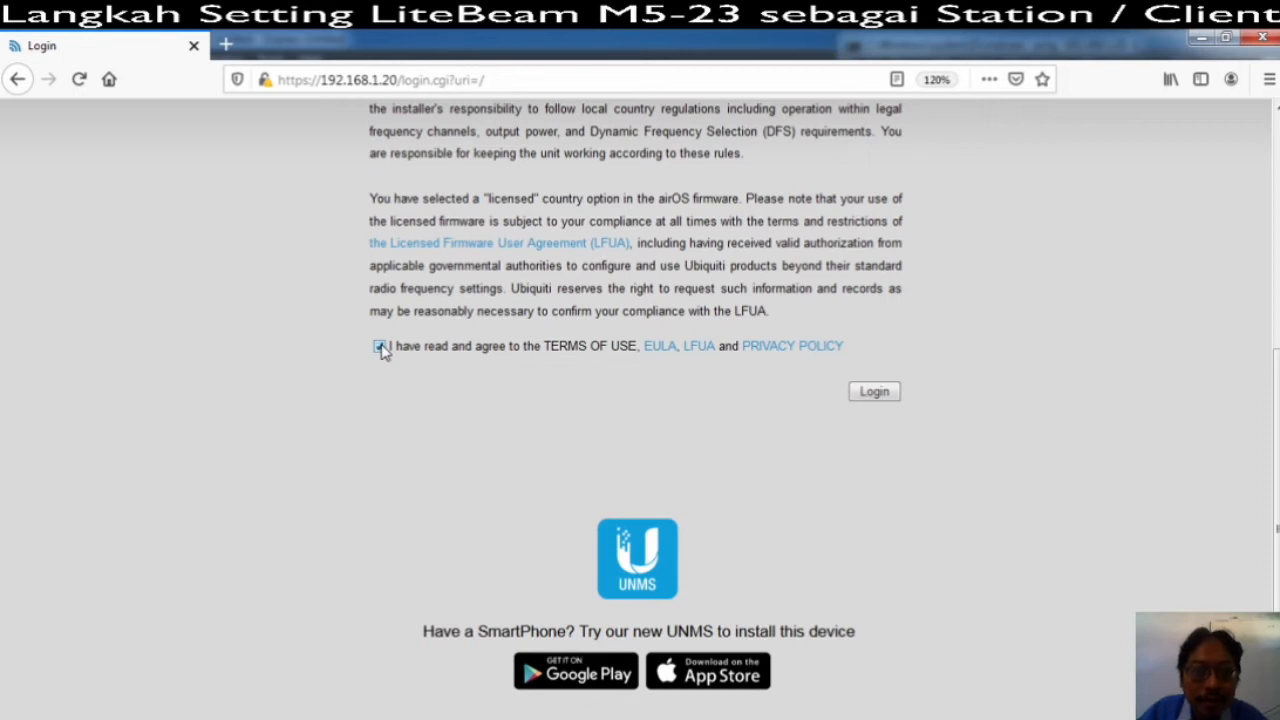
Accept the terms of use and log in, declining to save the login
left_click(380, 347)
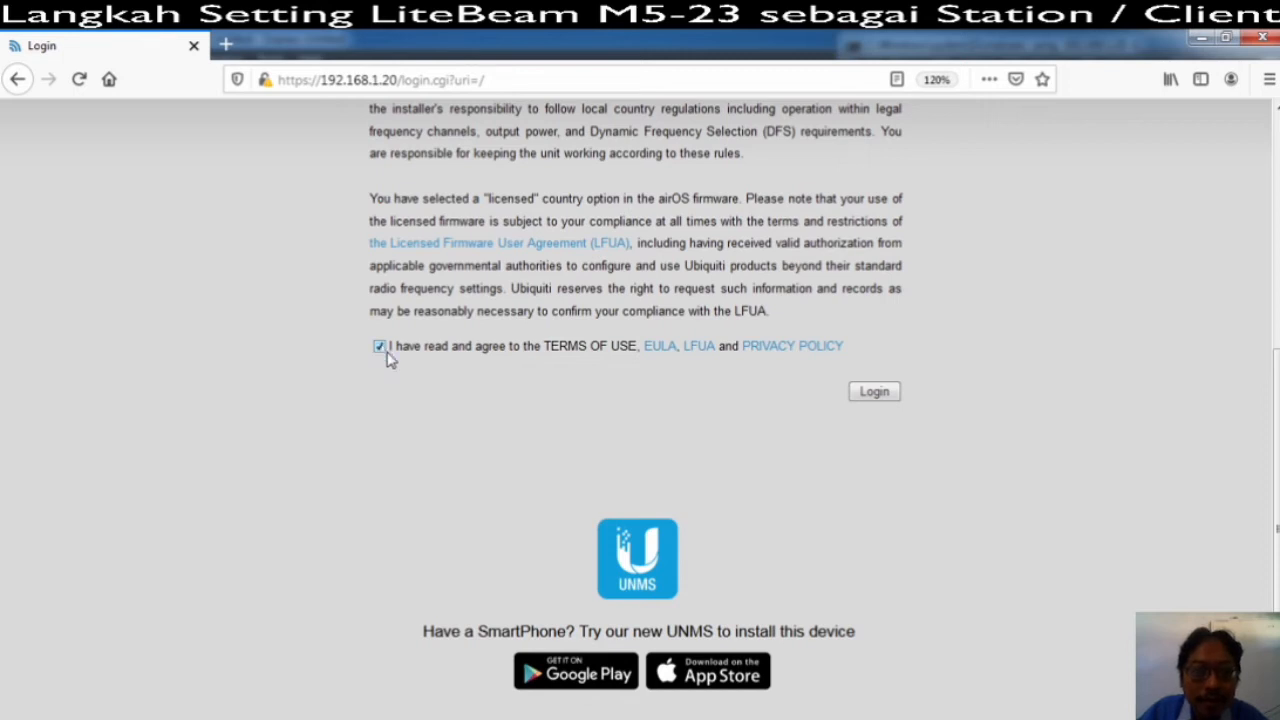
left_click(876, 392)
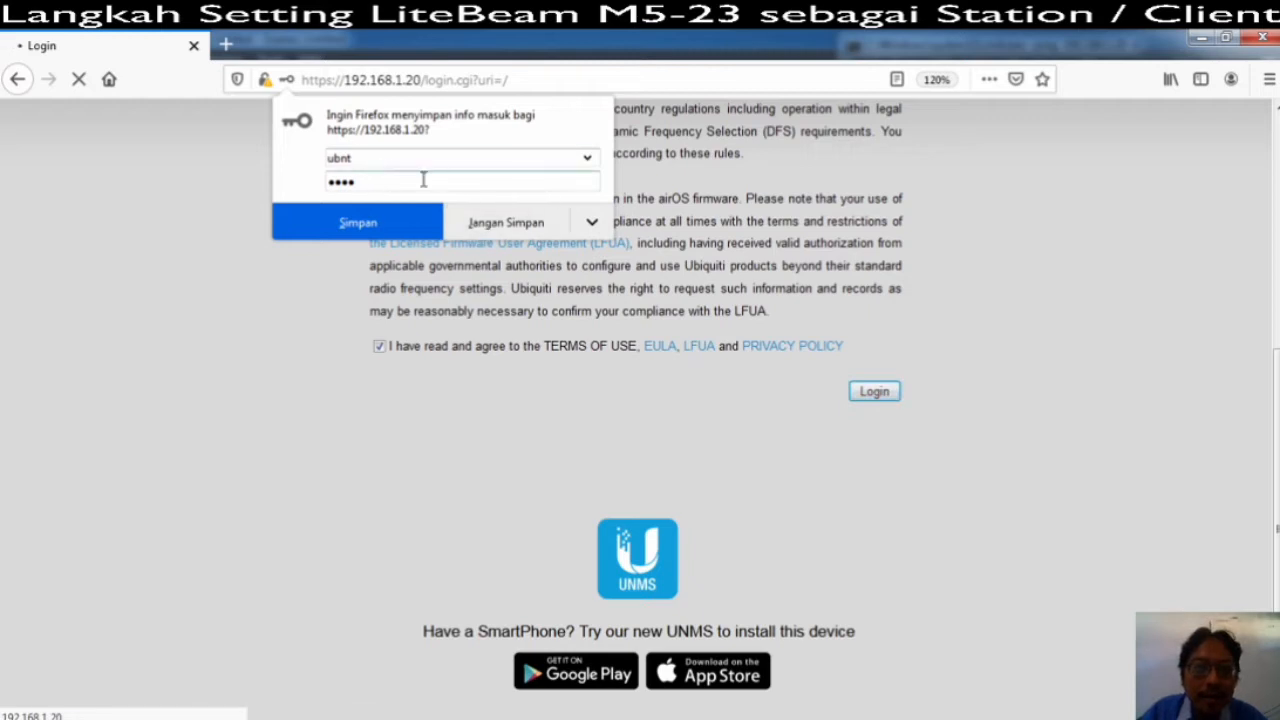
left_click(508, 222)
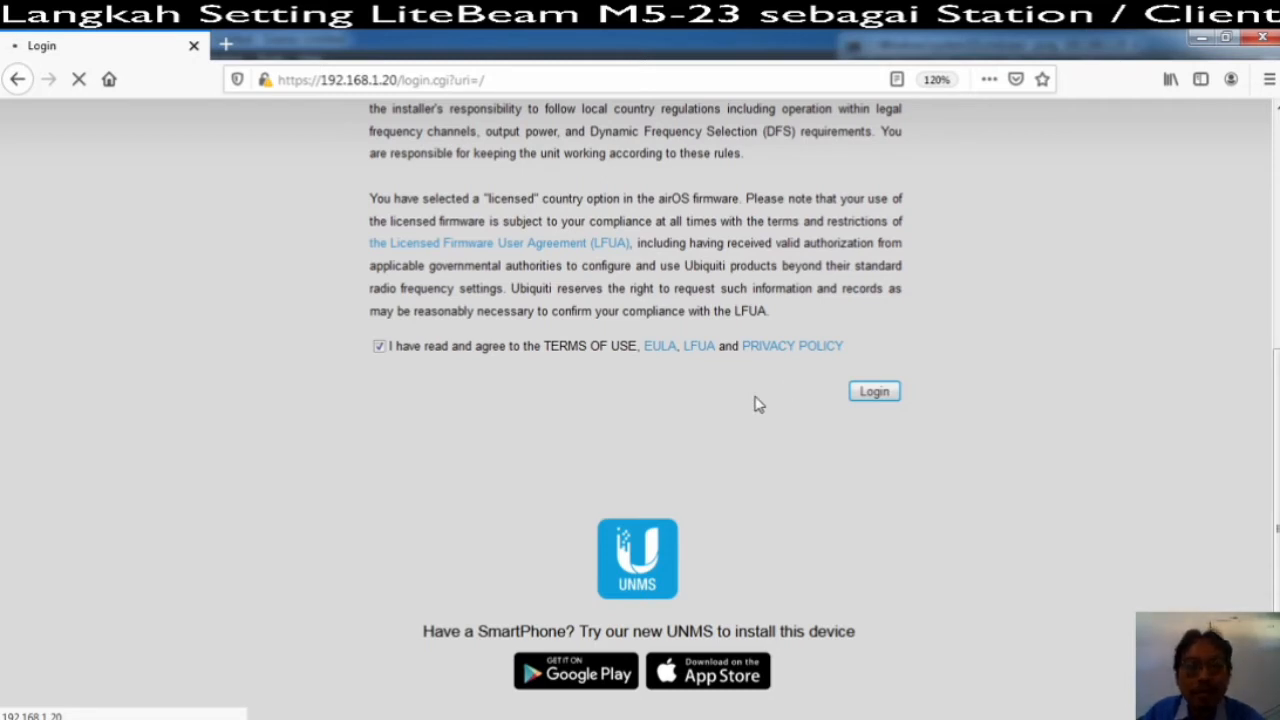
left_click(332, 660)
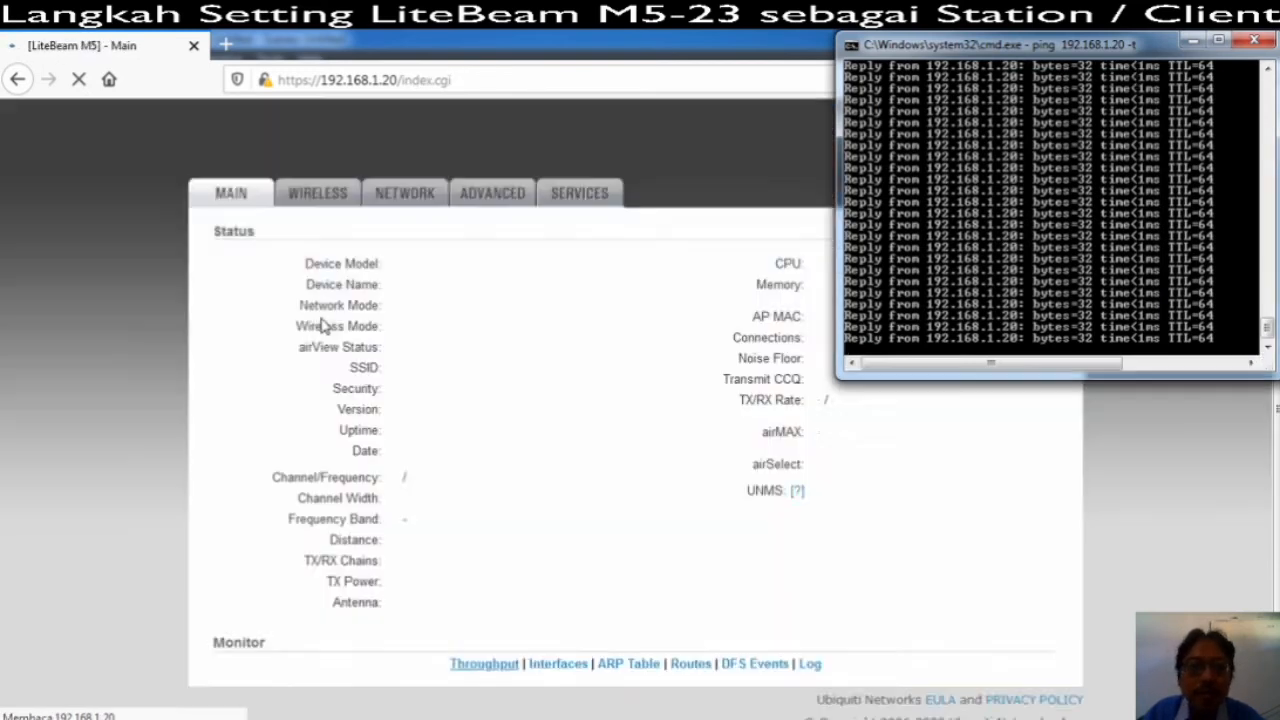
left_click(672, 270)
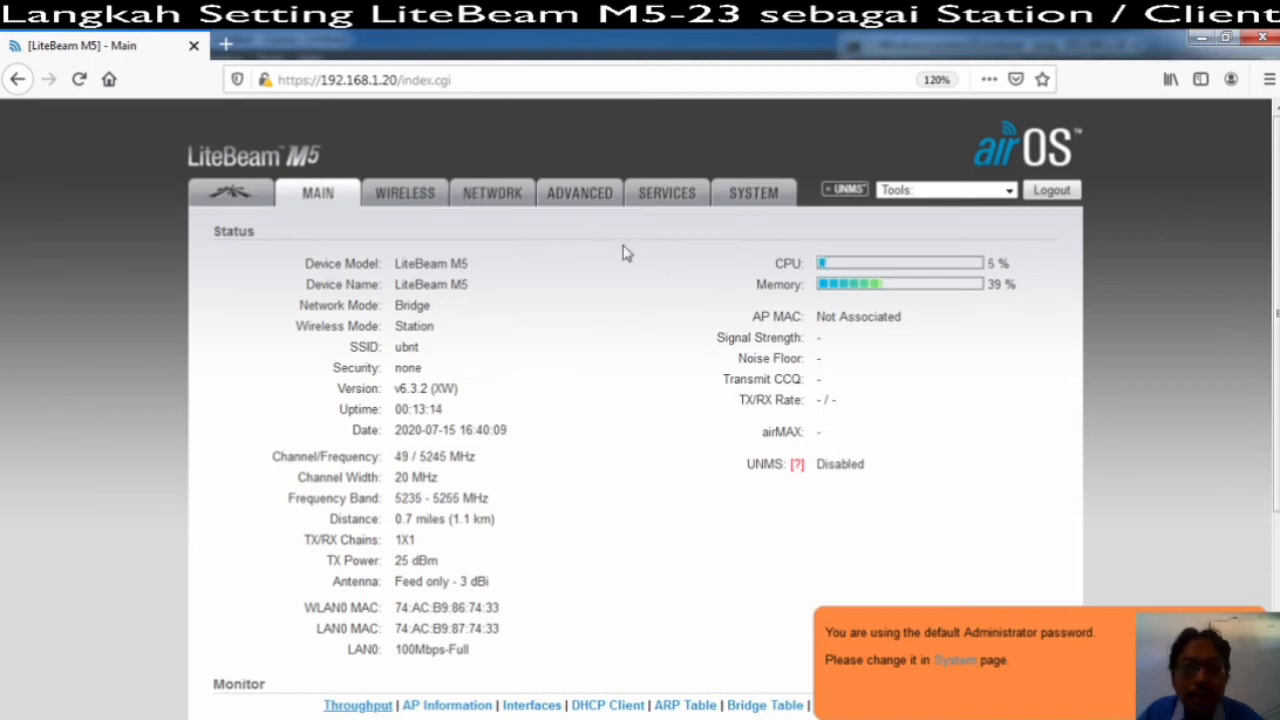
On the System page, retype the Device Name as LB DKV
left_click(757, 195)
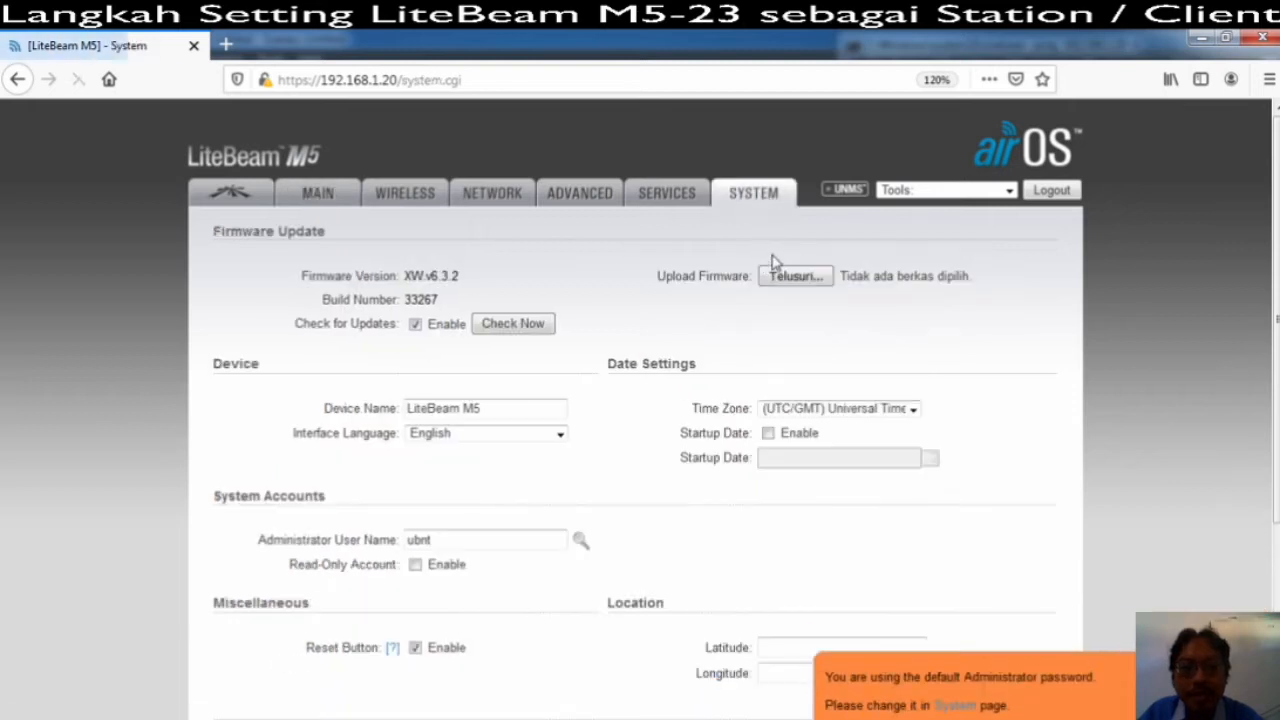
left_click_drag(494, 409, 341, 424)
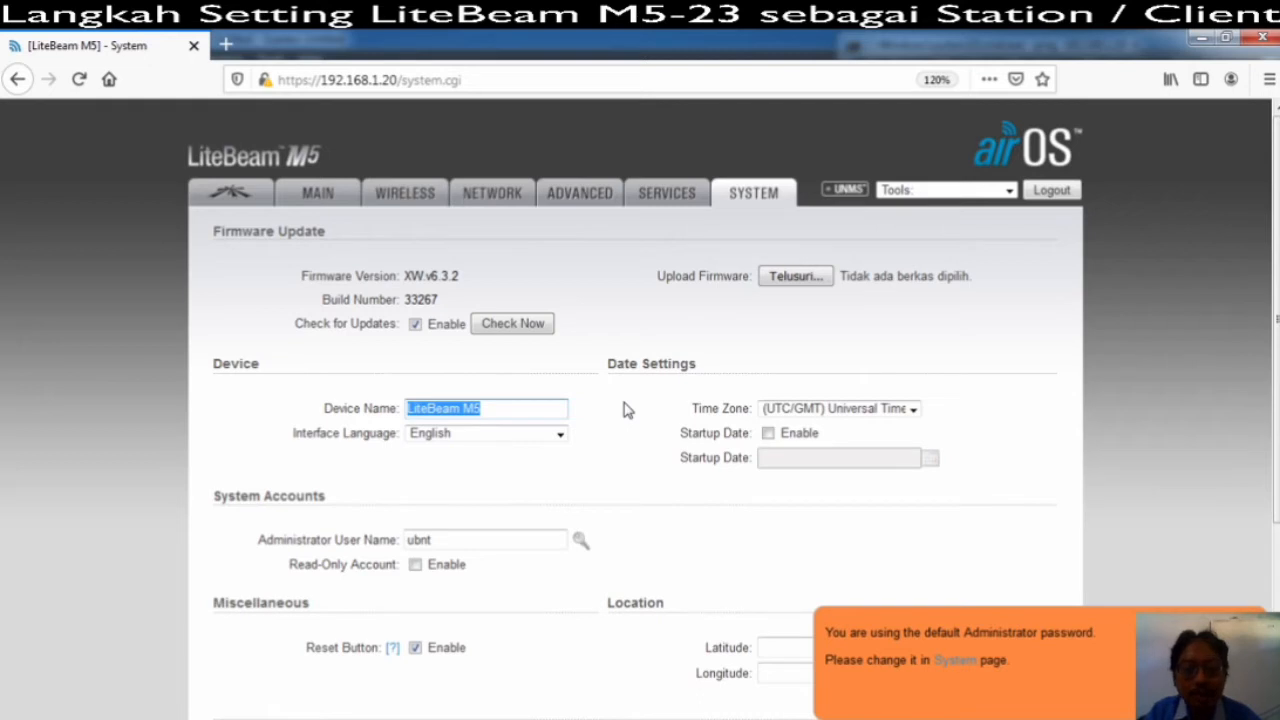
type("LB")
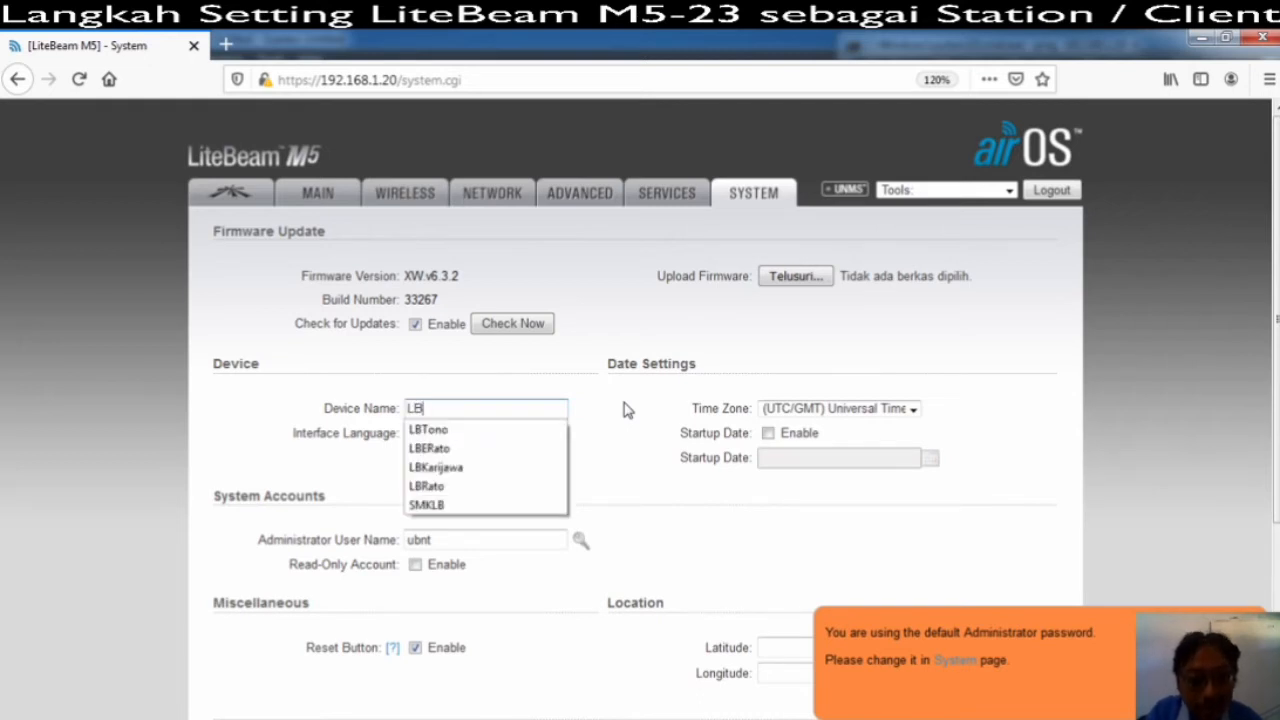
type(" DKV")
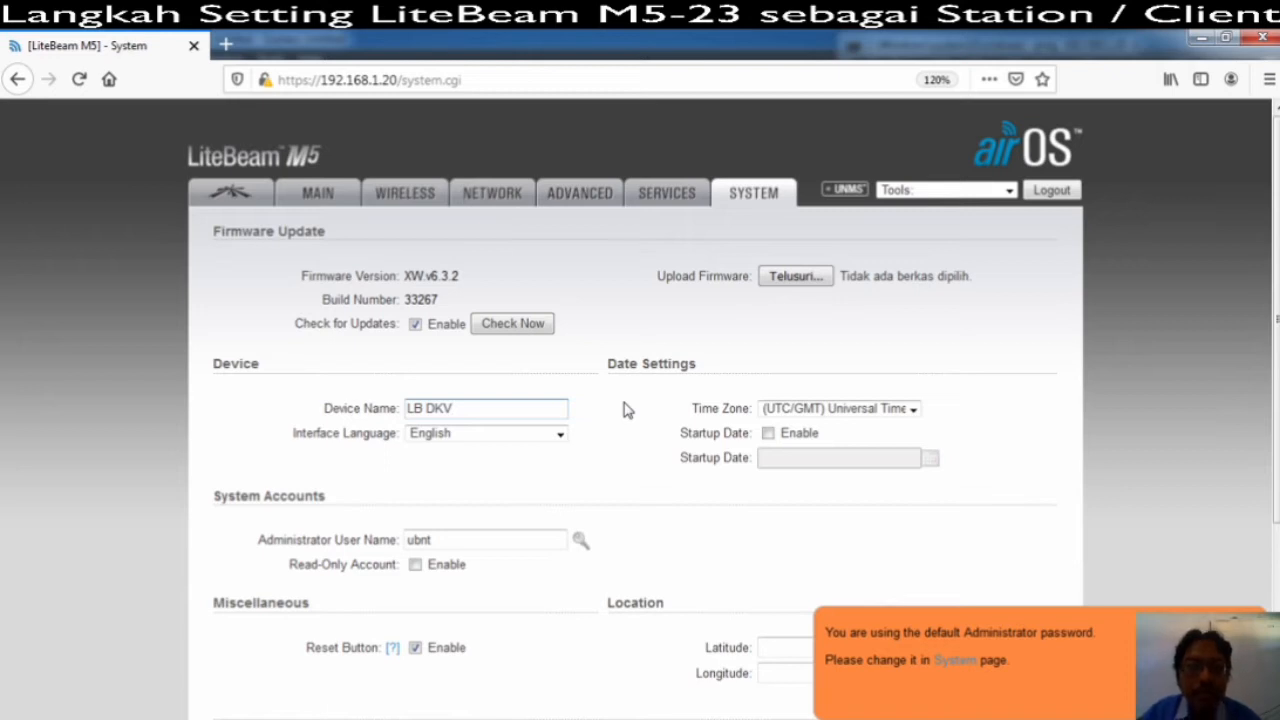
Set the Time Zone to (GMT+08:00) Beijing, Perth, Singapore, Hong Kong
left_click(885, 419)
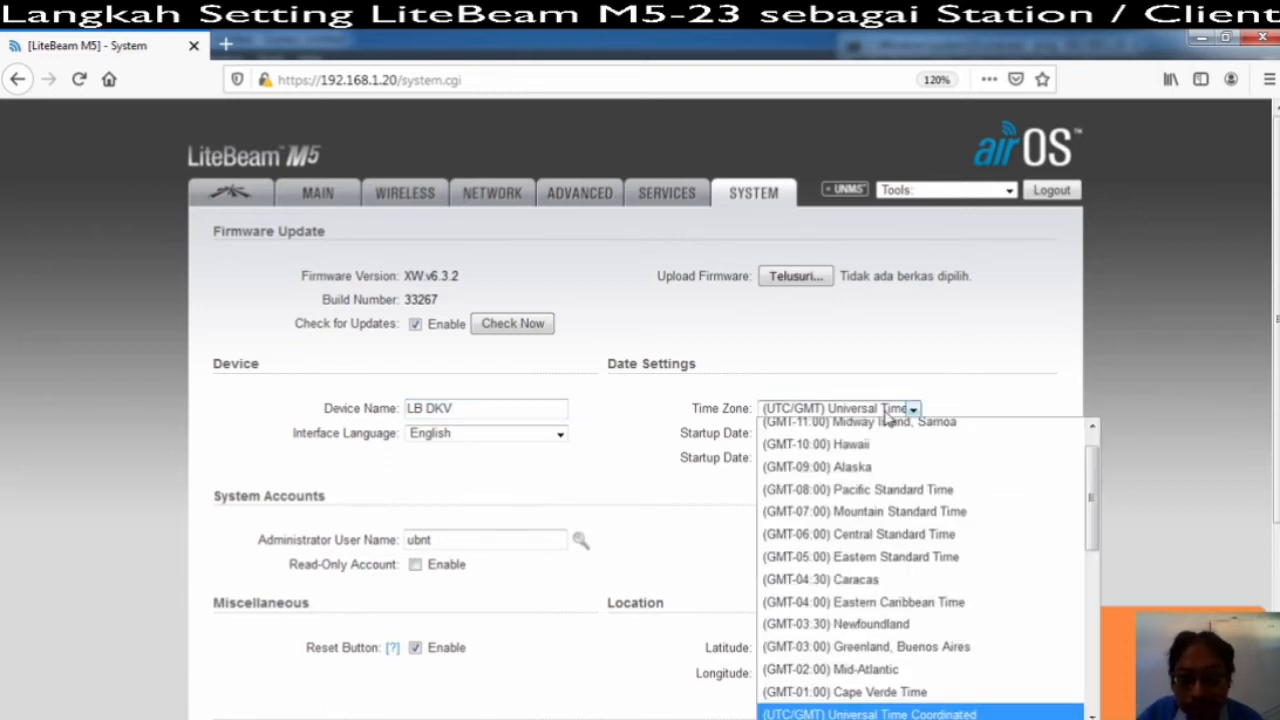
scroll(855, 527, "down", 6)
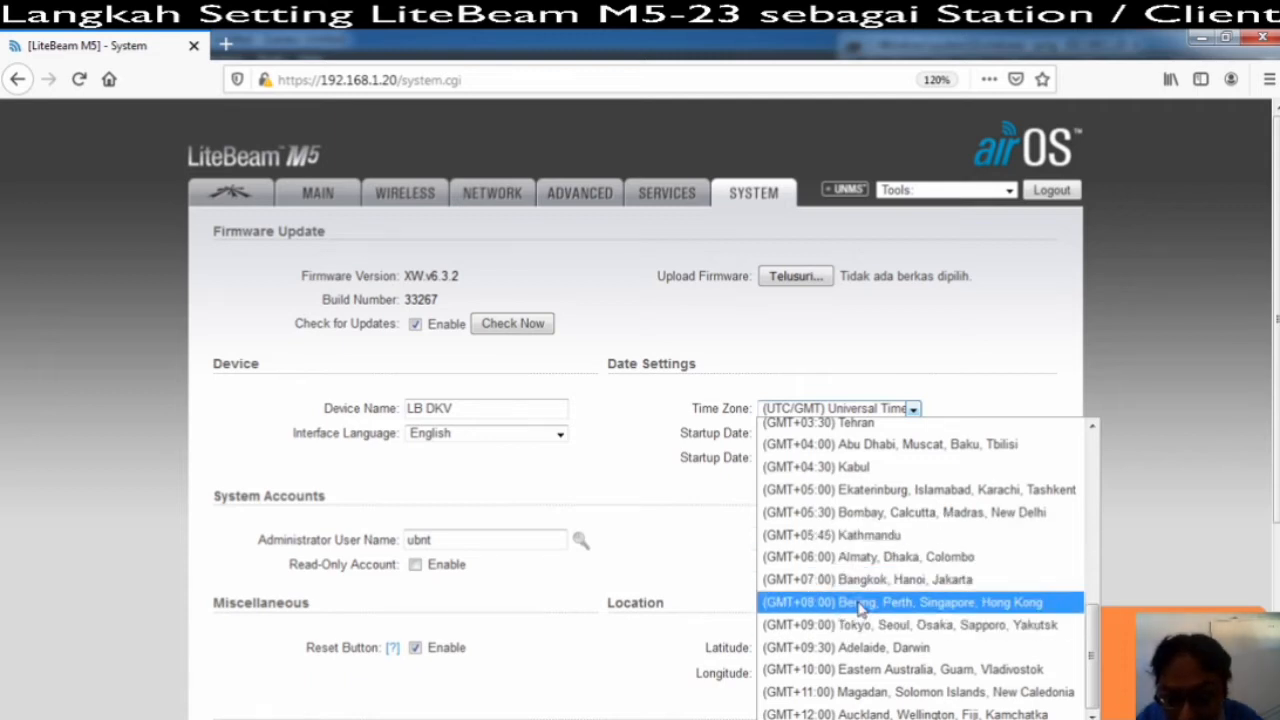
left_click(861, 603)
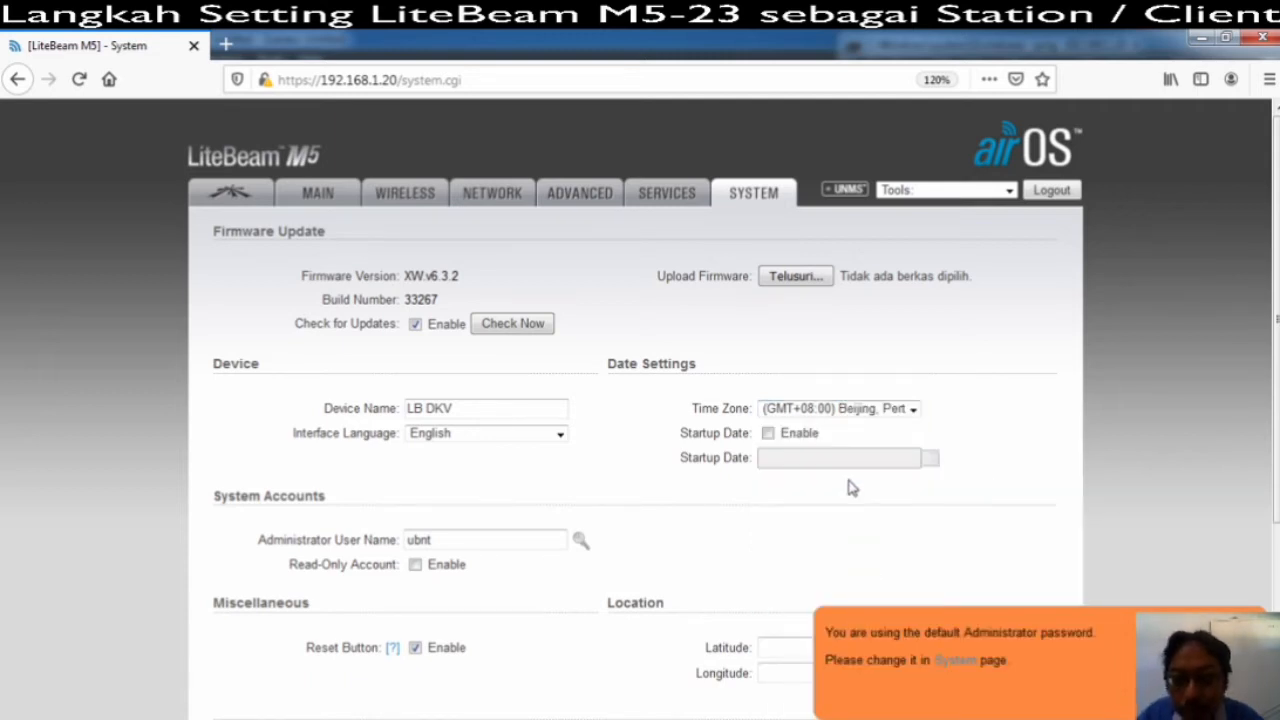
Enable Startup Date and set it to 04/15/2021
left_click(769, 434)
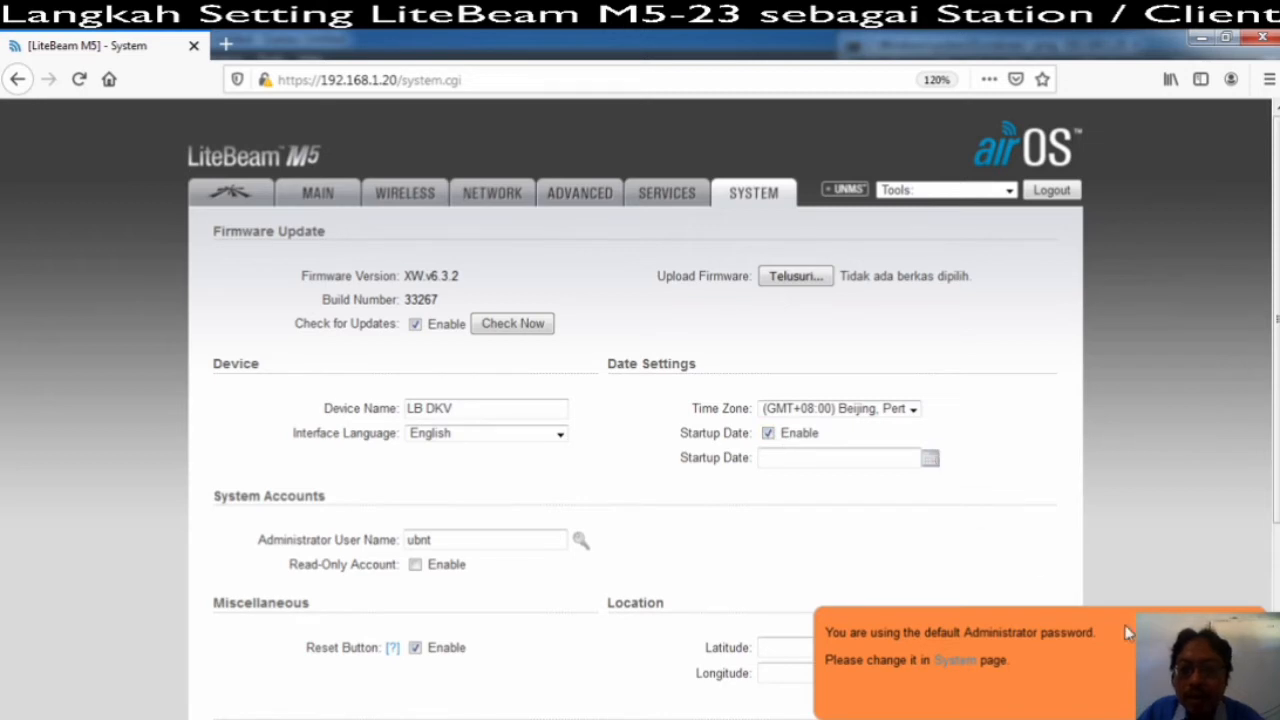
left_click(930, 459)
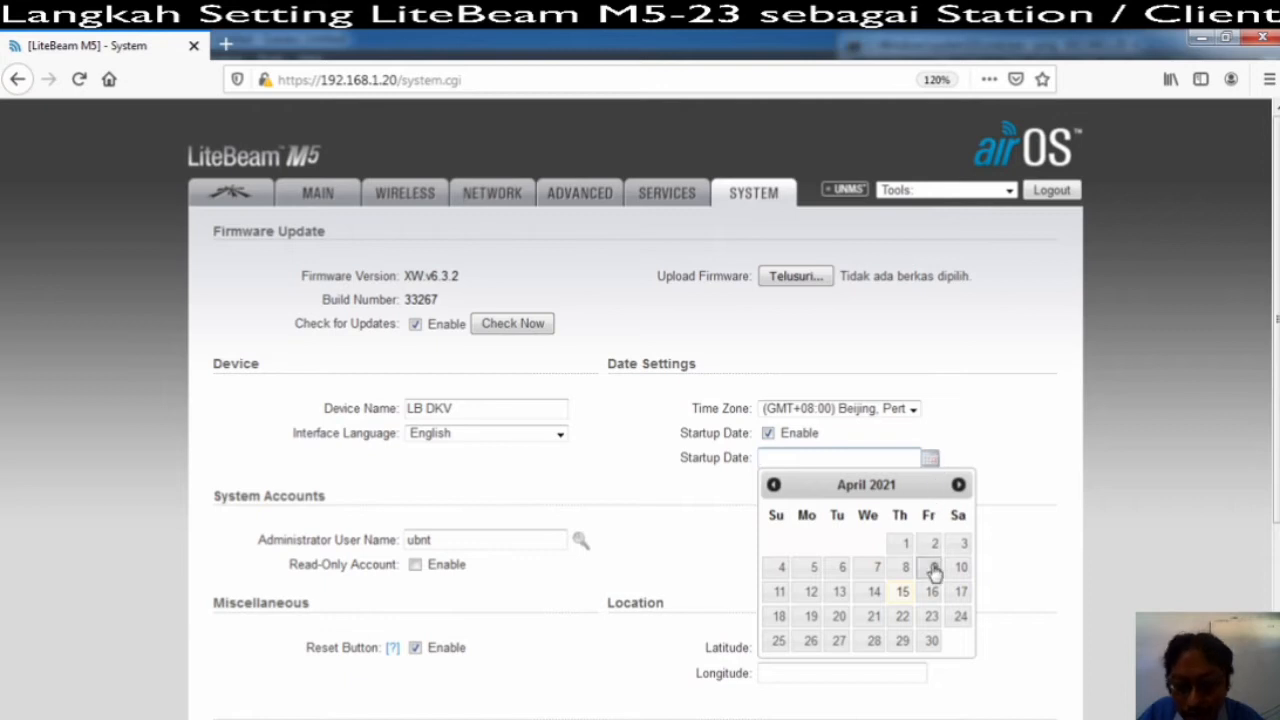
left_click(903, 592)
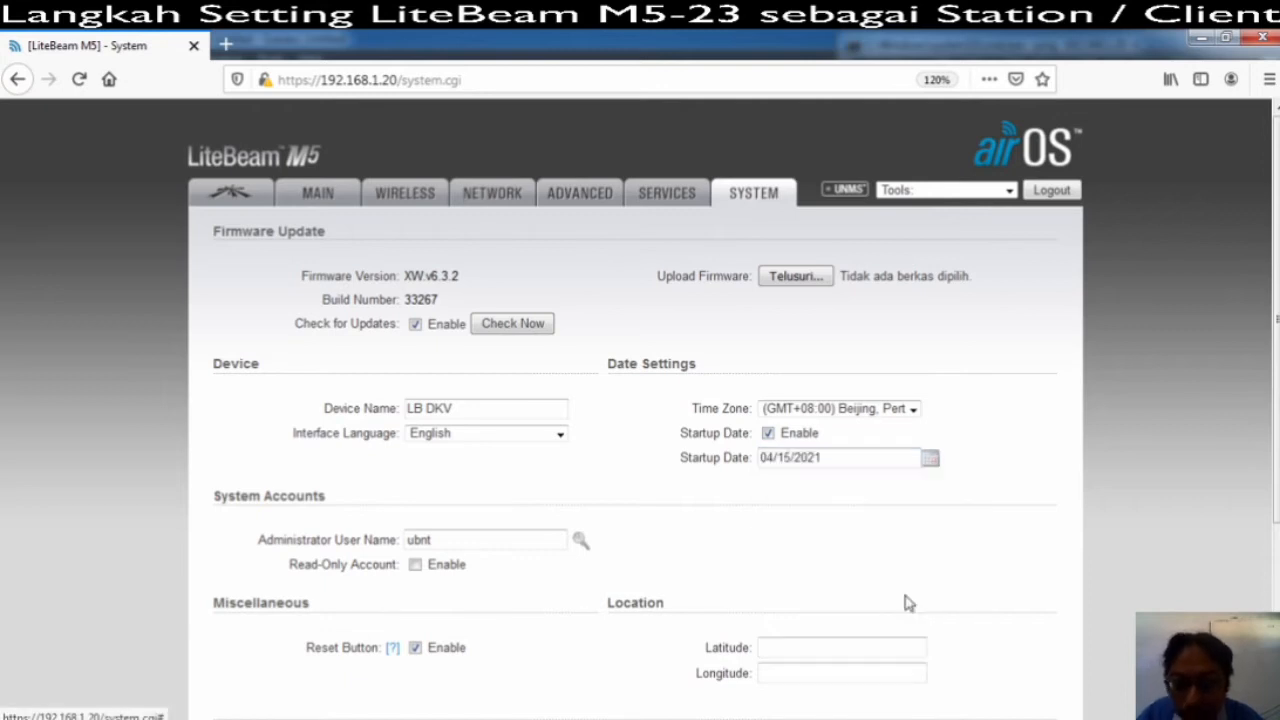
Replace the Administrator User Name with a new administrator name
scroll(477, 503, "down", 2)
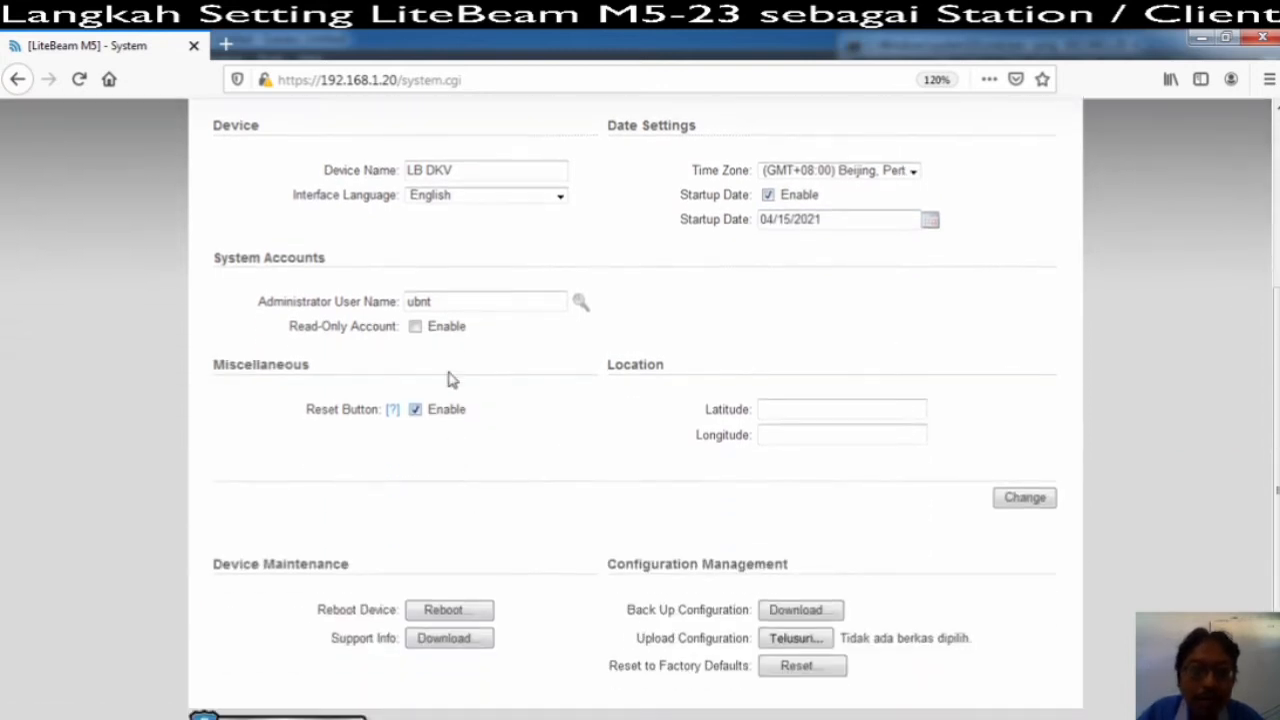
left_click(452, 302)
double_click(452, 298)
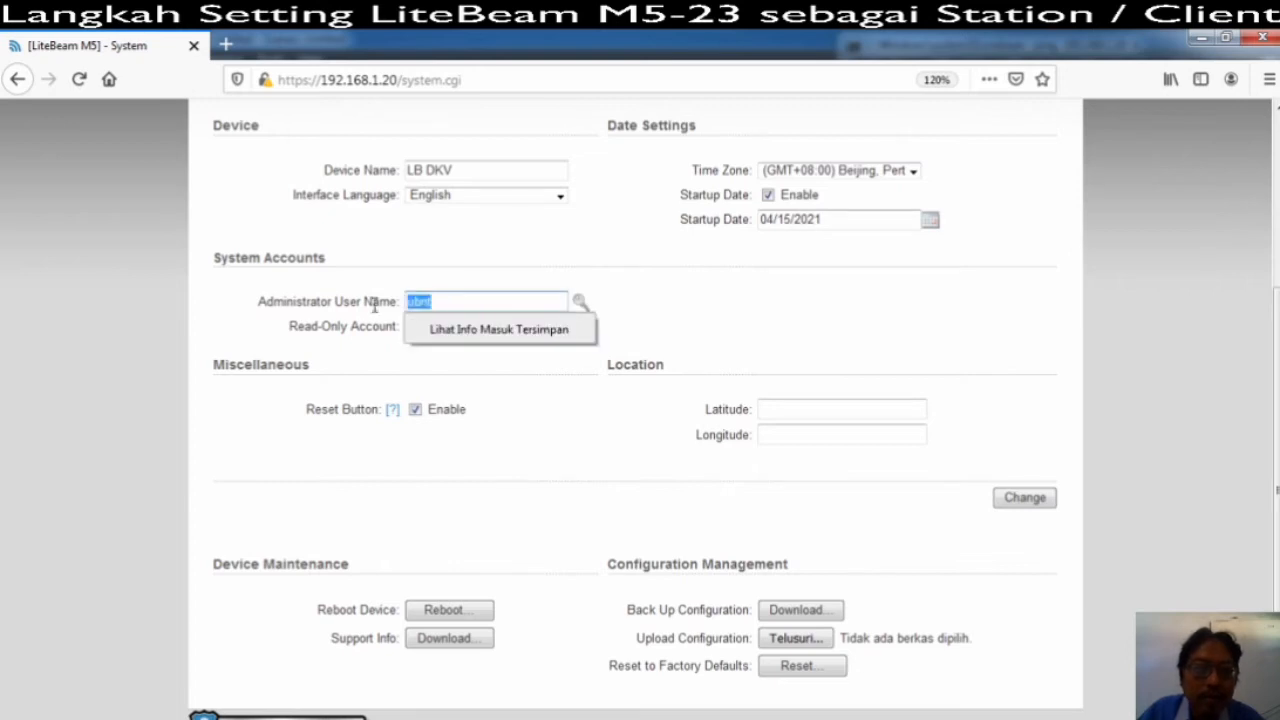
left_click(580, 302)
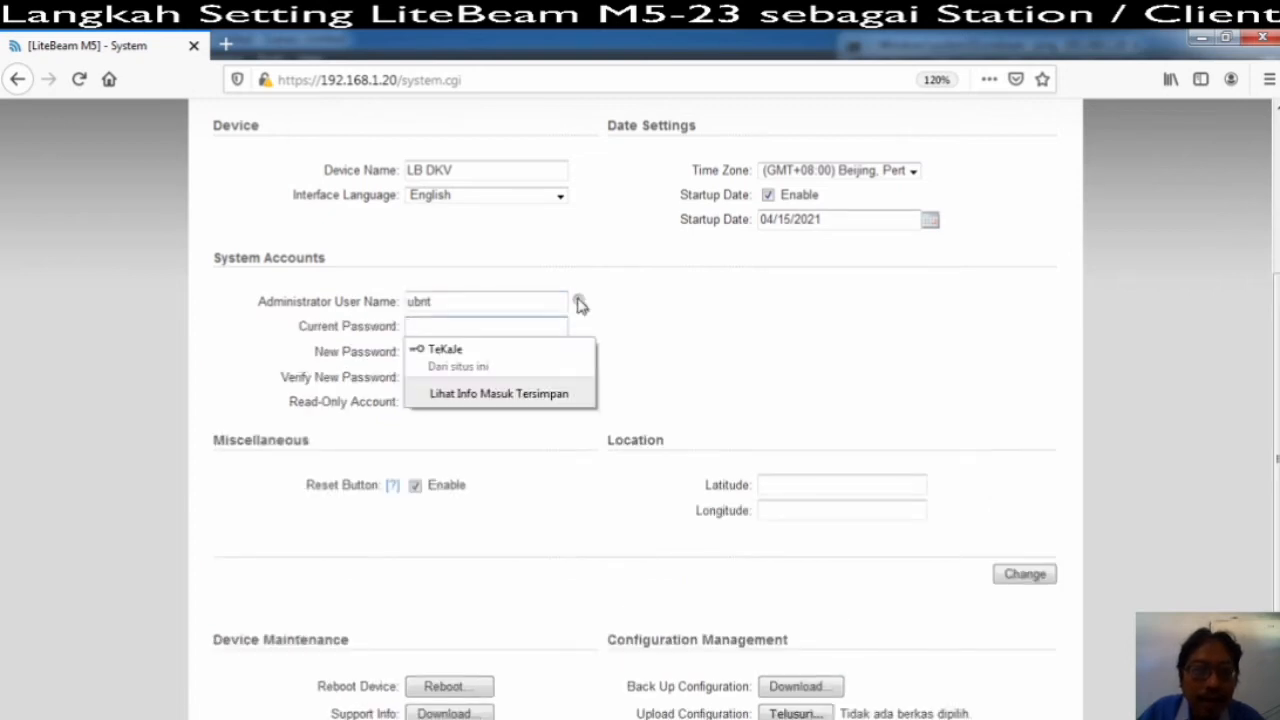
left_click_drag(491, 306, 348, 309)
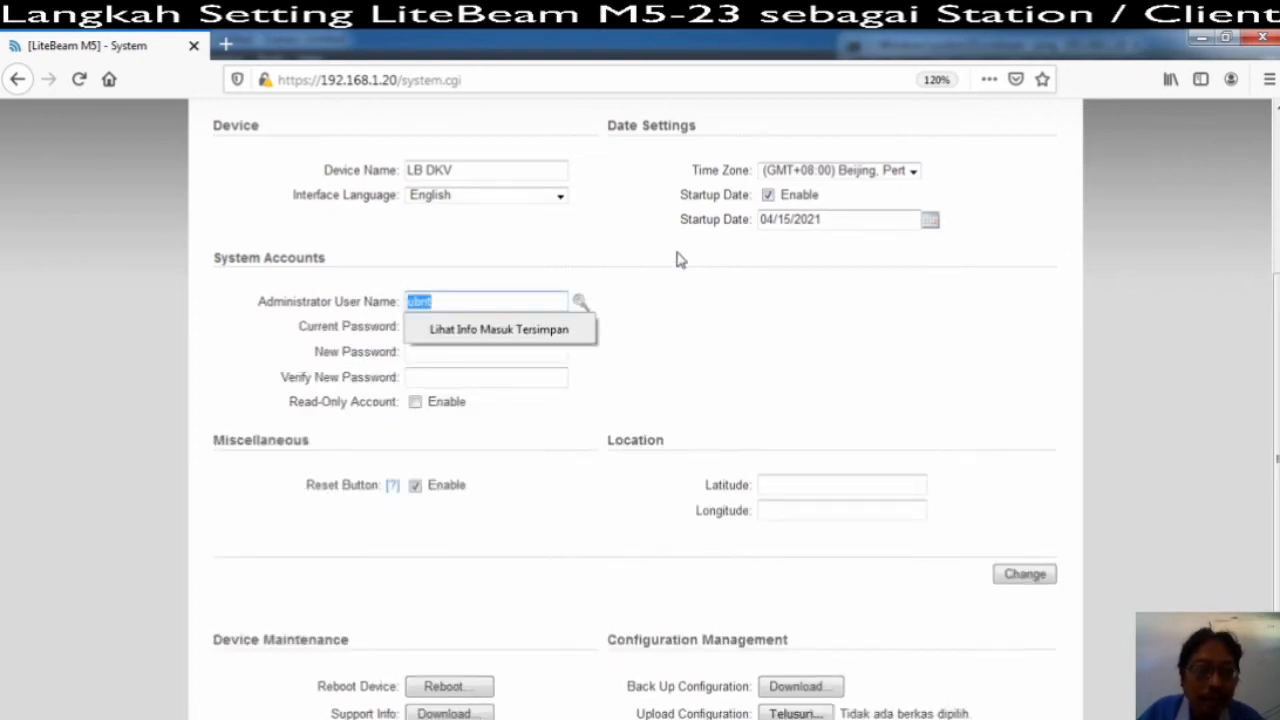
type("T")
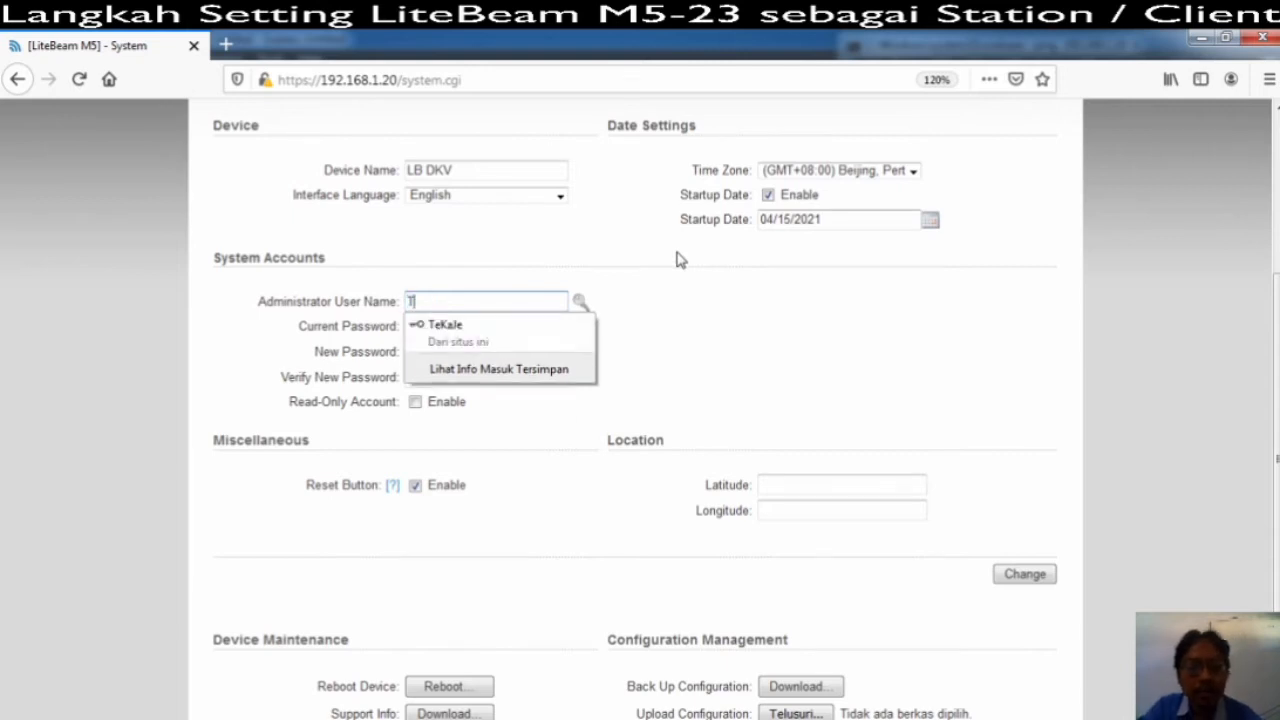
type("eKal")
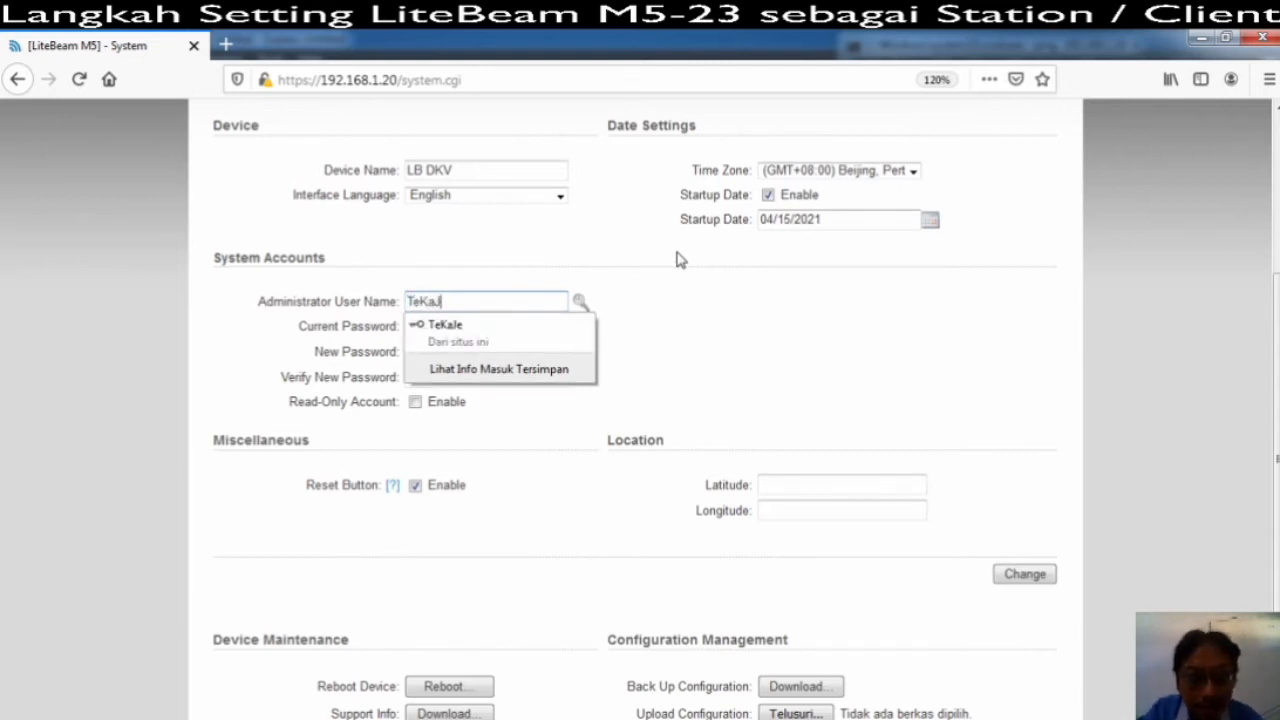
type("e")
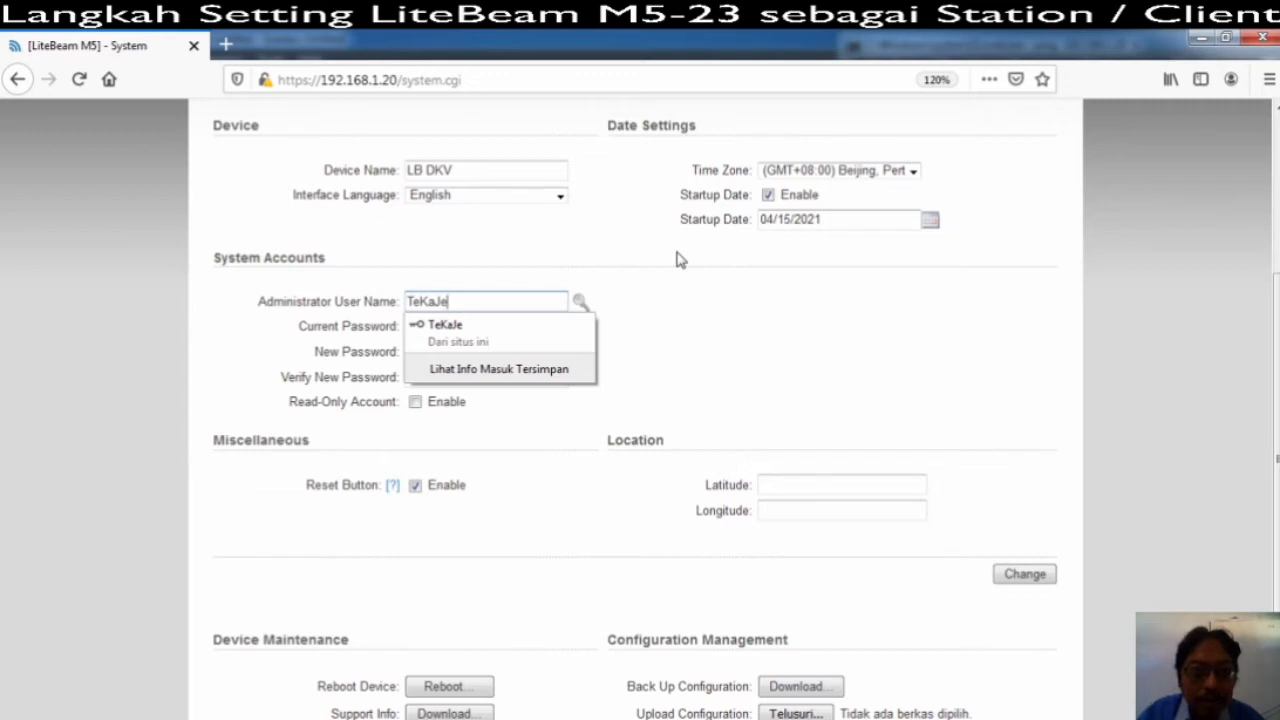
left_click(483, 296)
Fill in the current, new and verify-new passwords and submit with Change
left_click(450, 329)
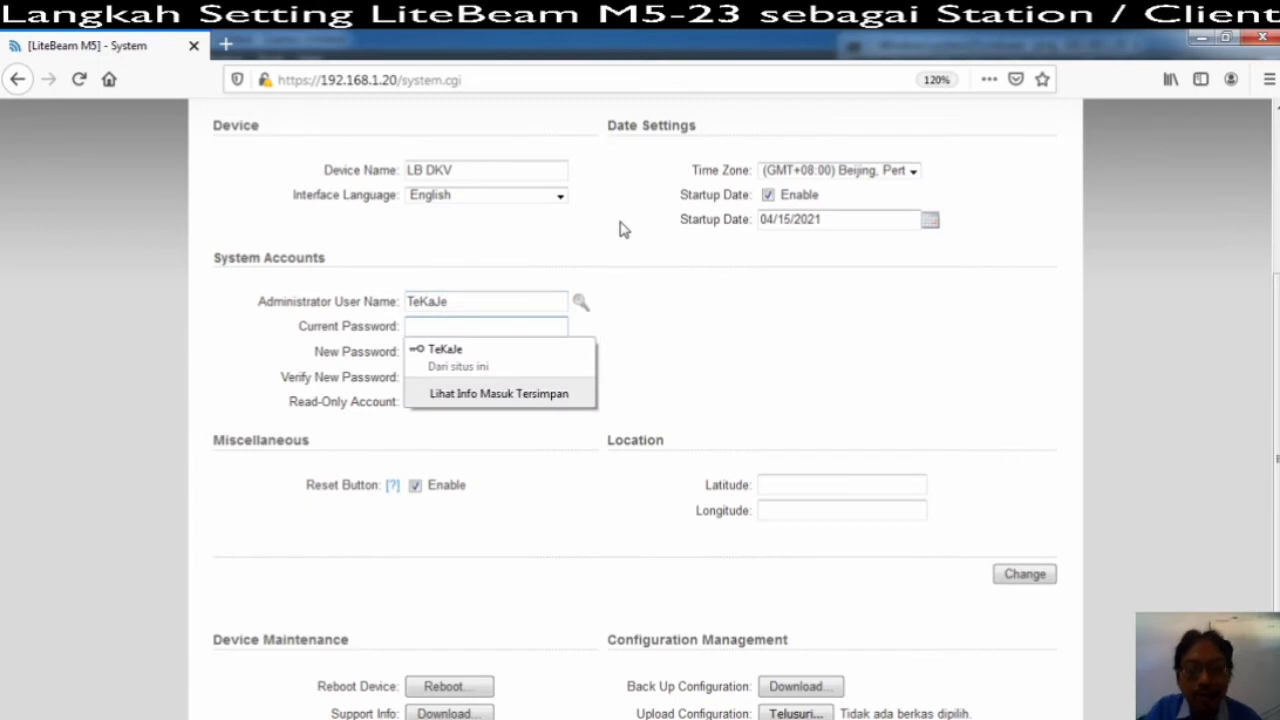
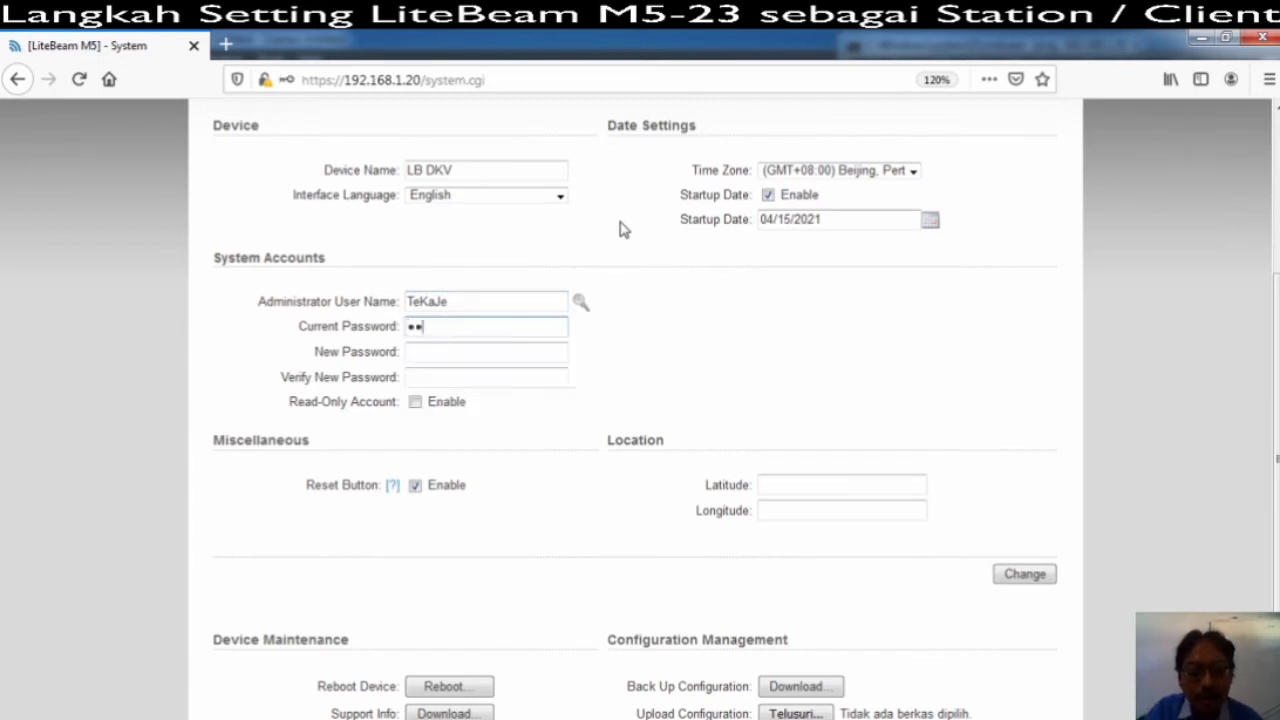
key("Tab")
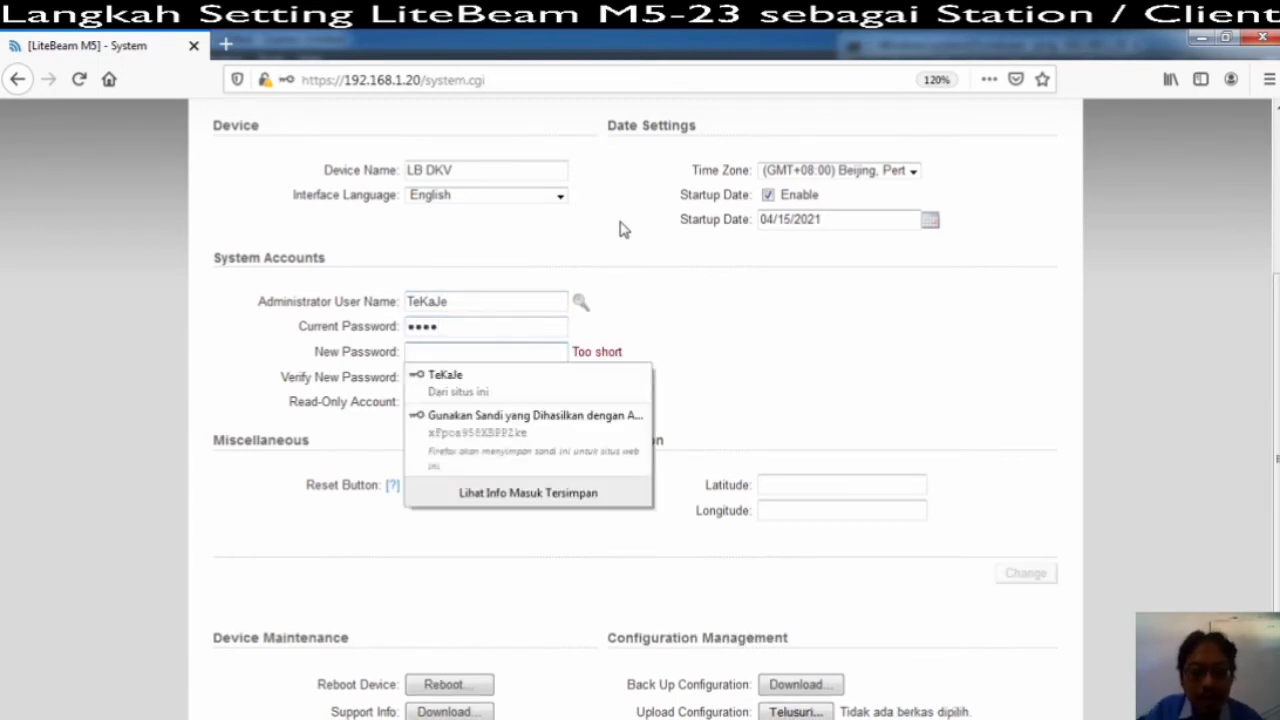
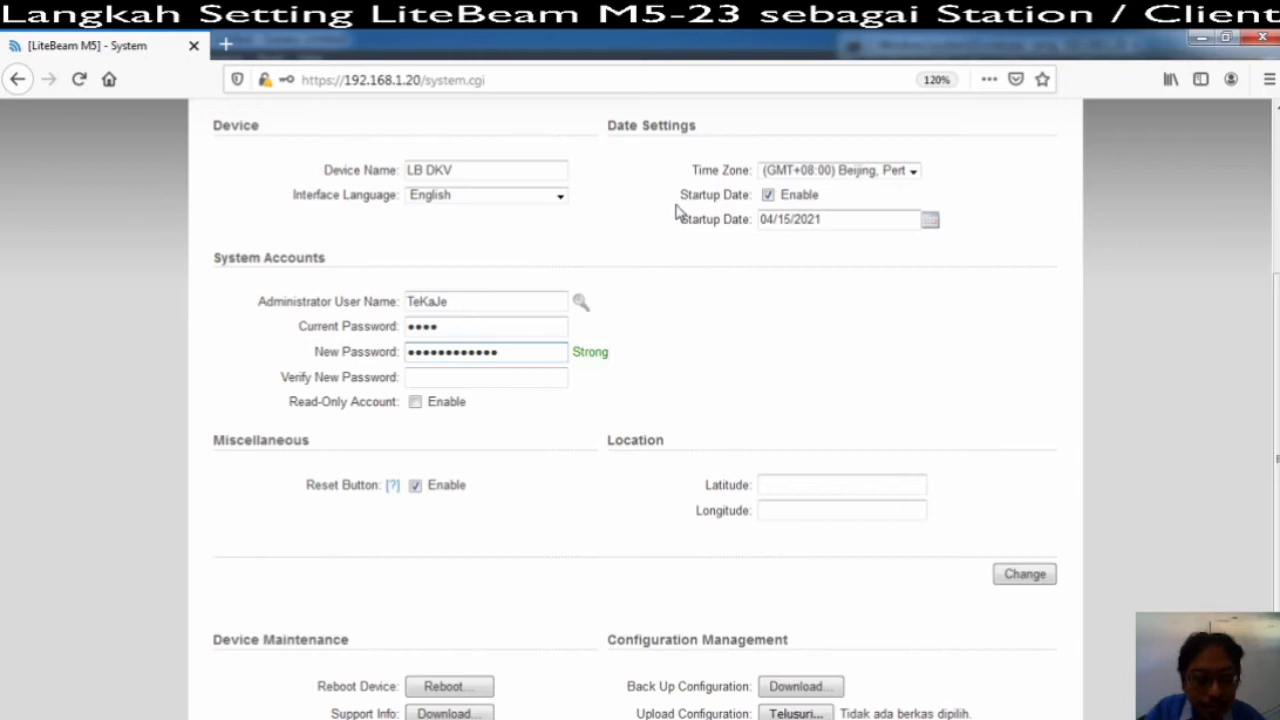
key("Tab")
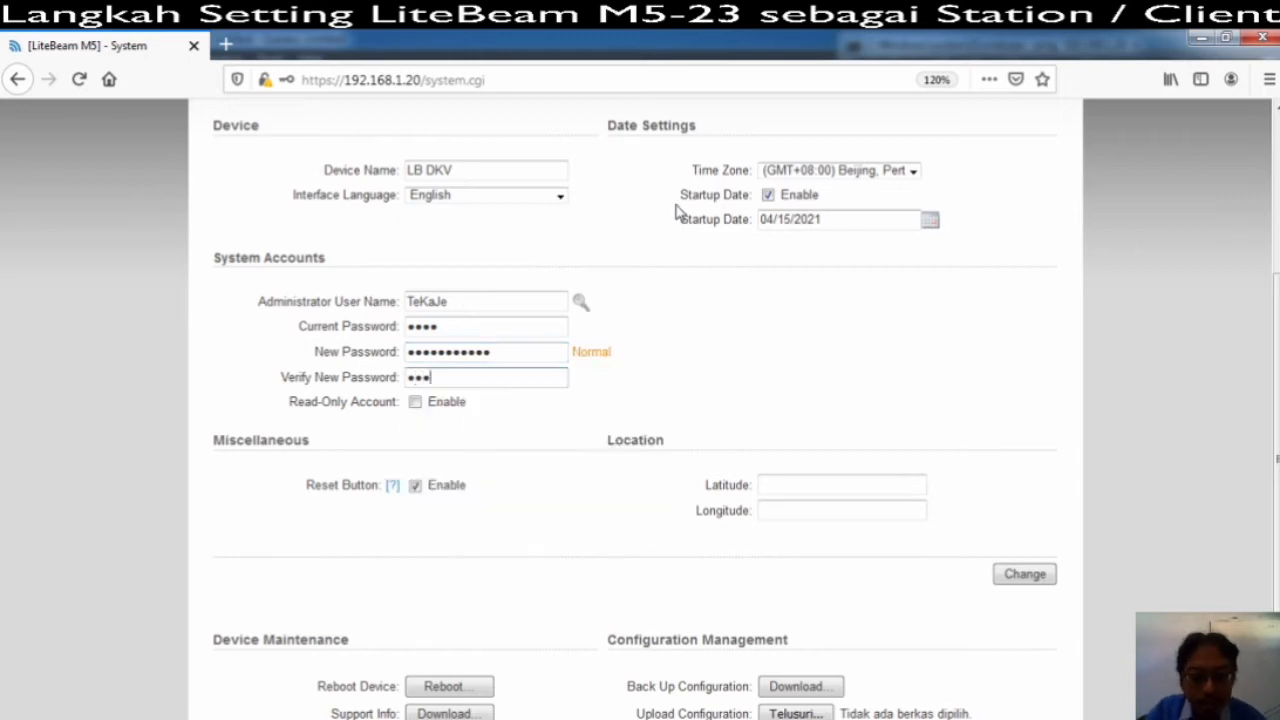
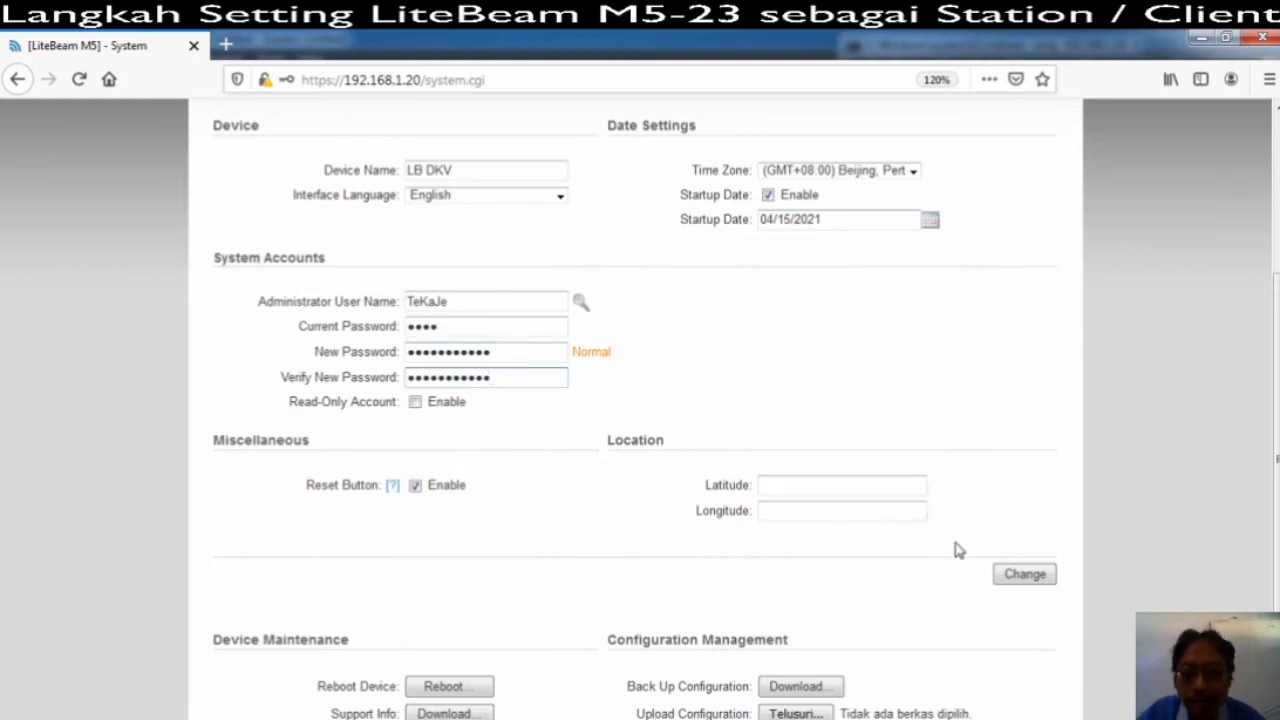
left_click(1026, 574)
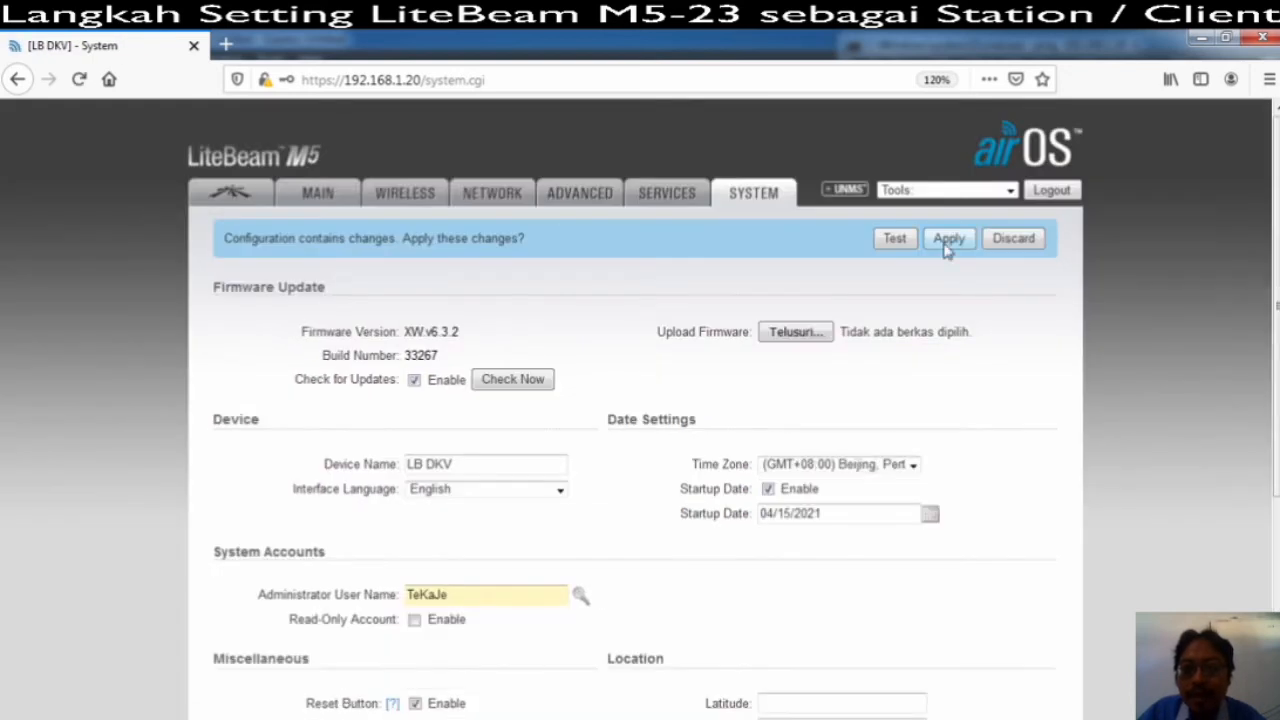
Apply the pending system changes and watch pings to 192.168.1.20 drop and recover
left_click(946, 246)
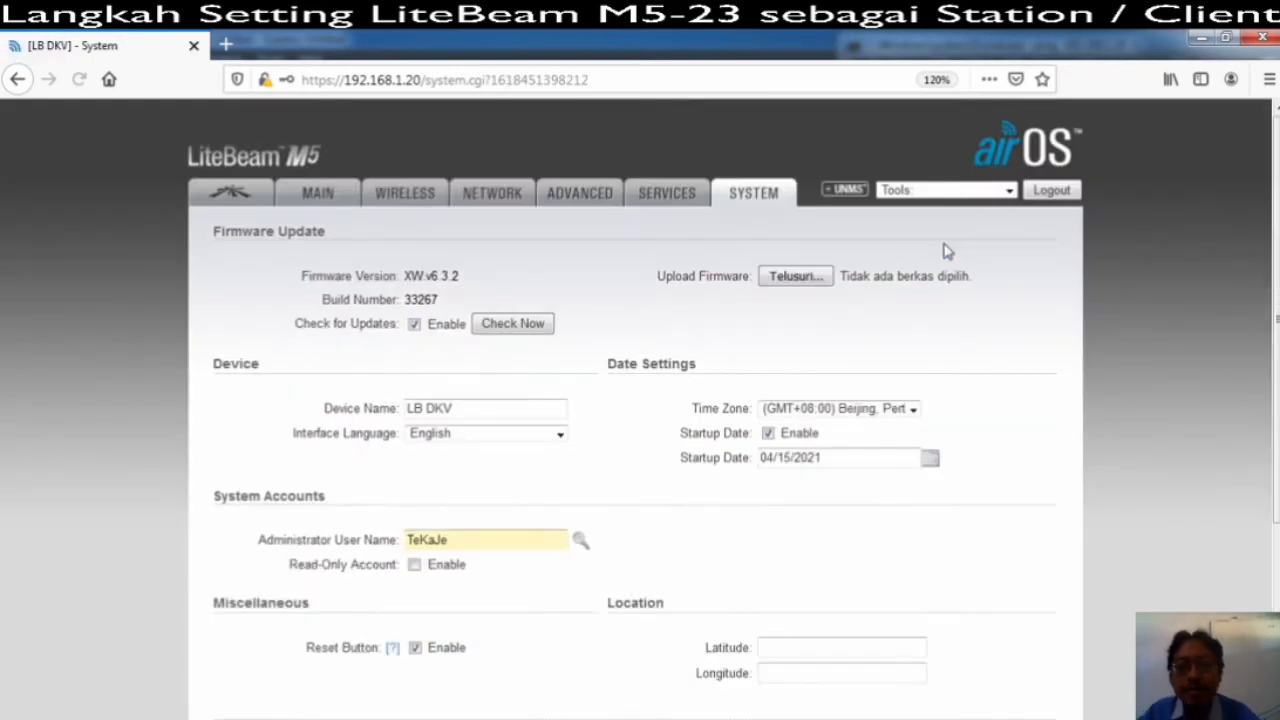
key("alt+Tab")
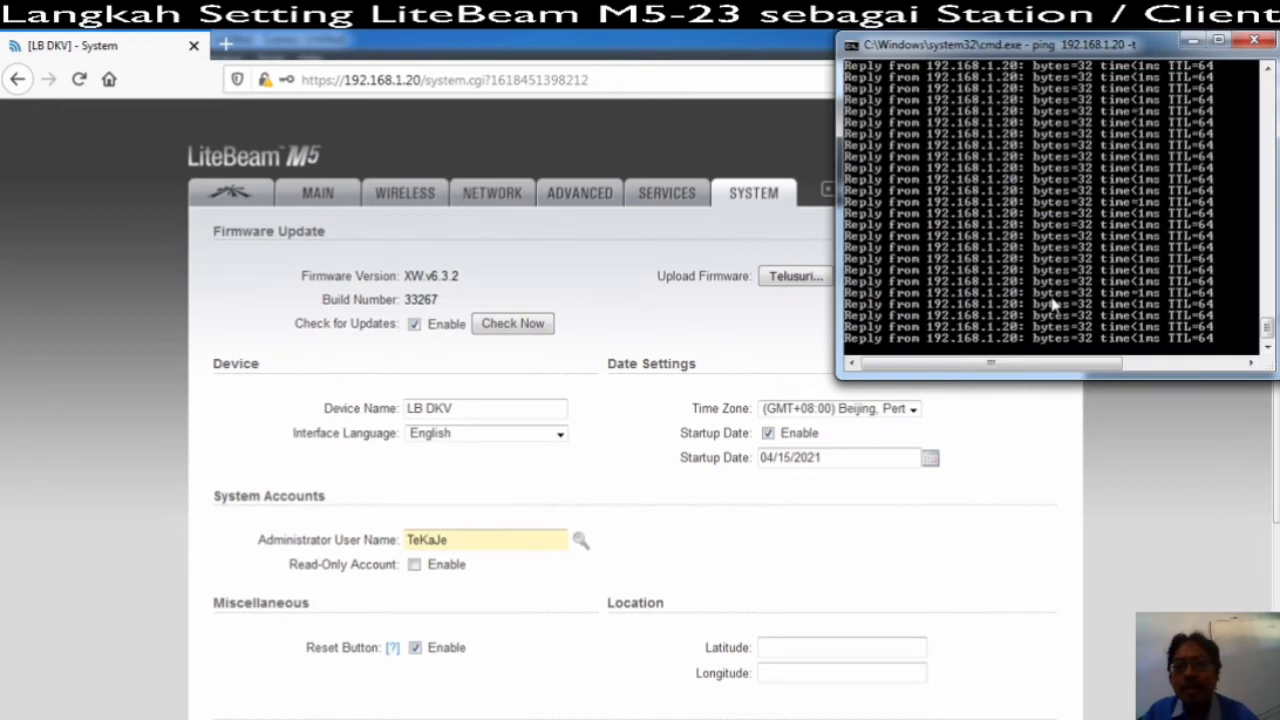
left_click(1267, 350)
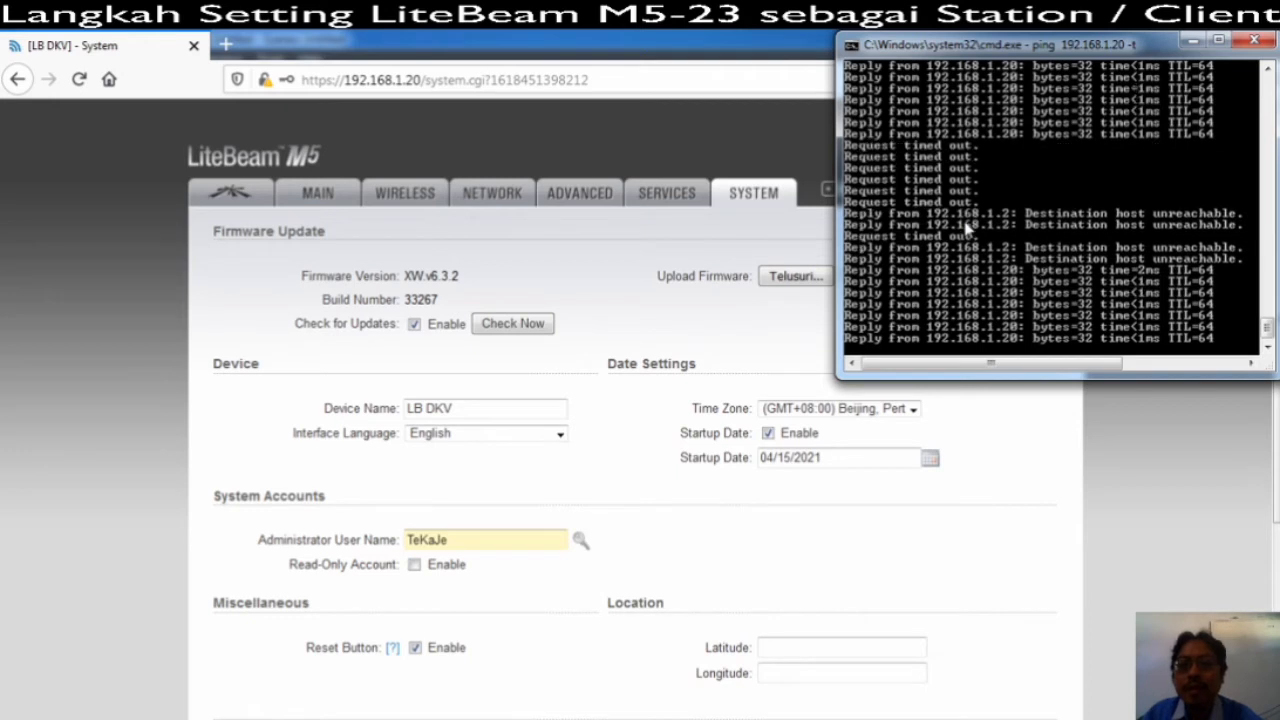
Log back in with the new administrator credentials and open the ADVANCED page
left_click(593, 200)
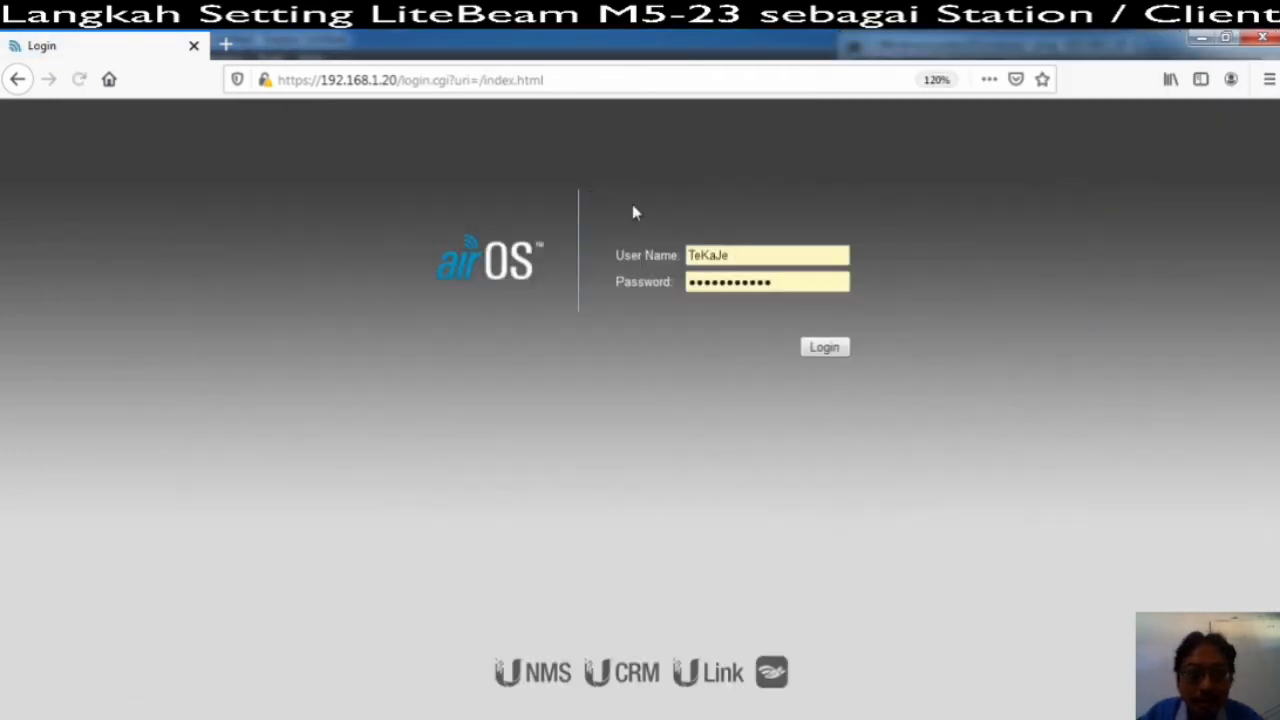
left_click(739, 255)
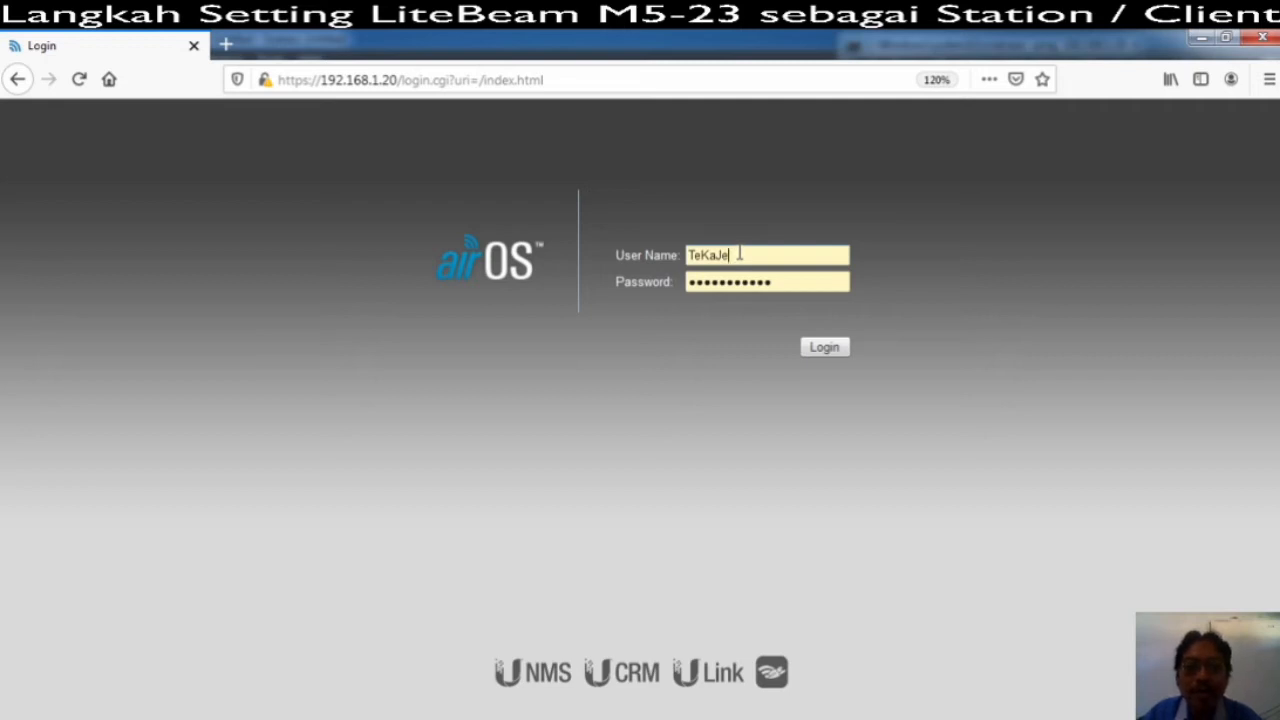
left_click(835, 350)
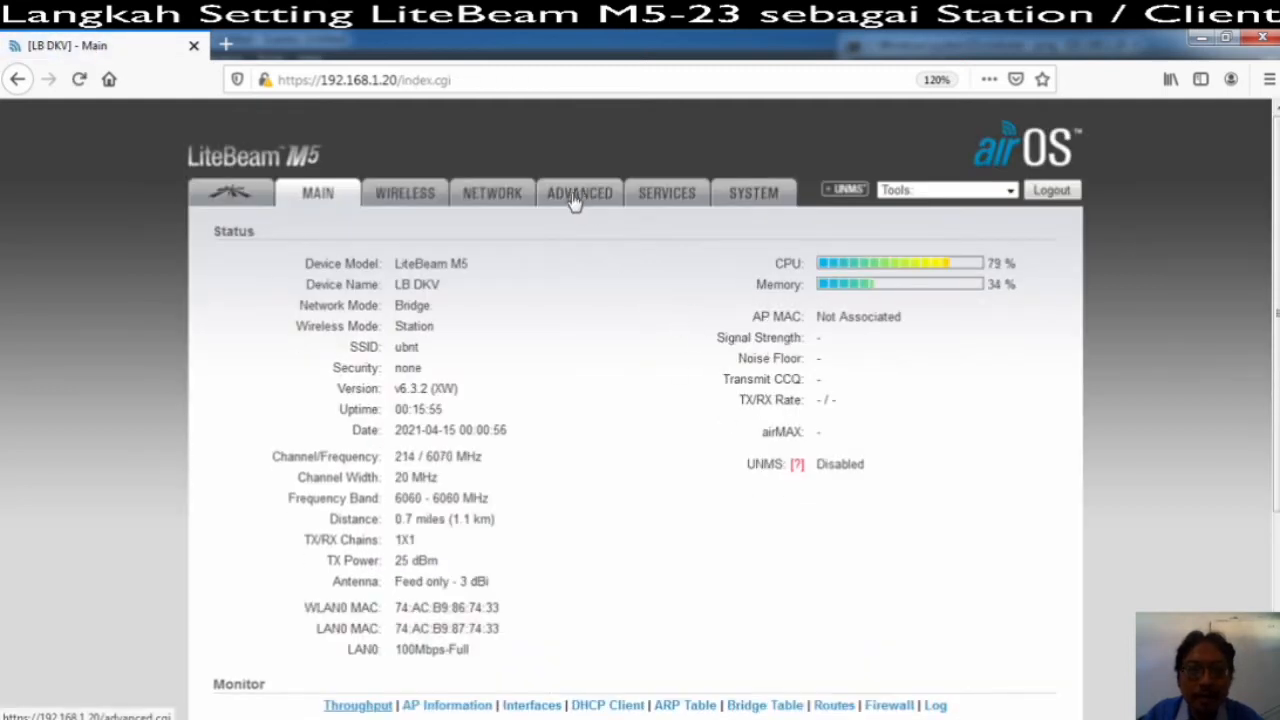
left_click(575, 195)
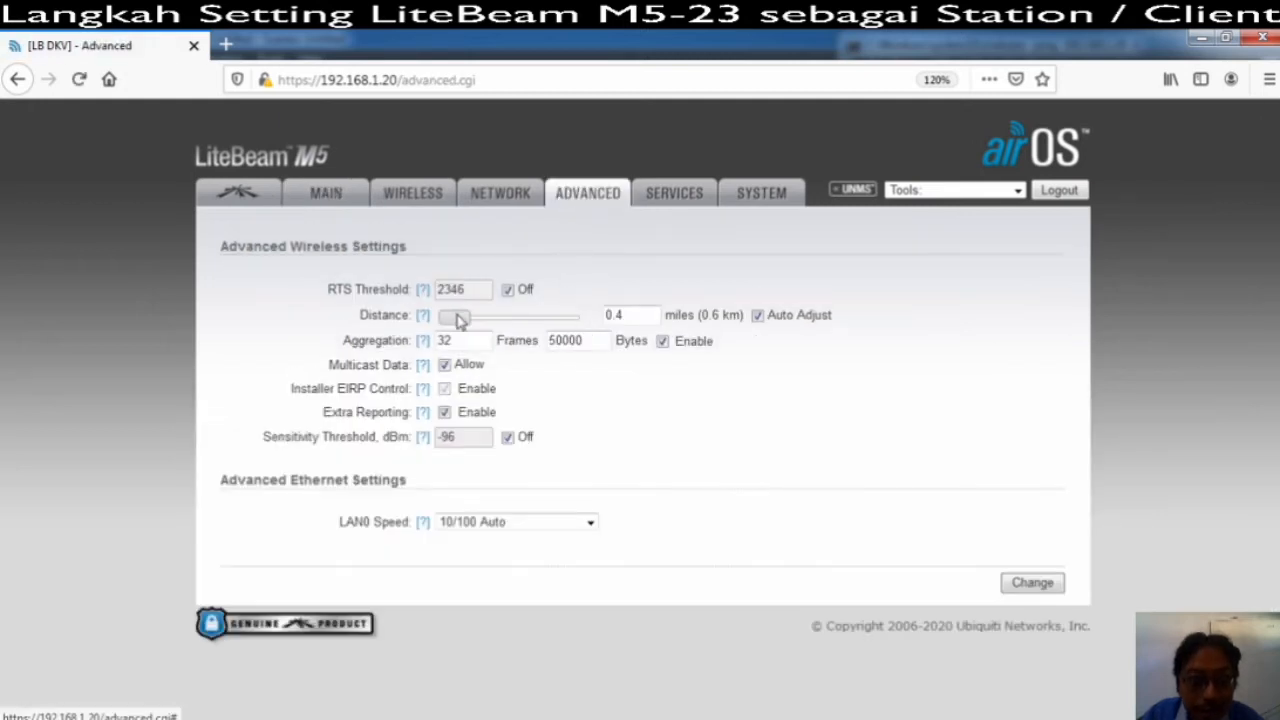
Set the link distance to 16.9 miles (27.2 km) with Auto Adjust left on
left_click_drag(457, 318, 590, 339)
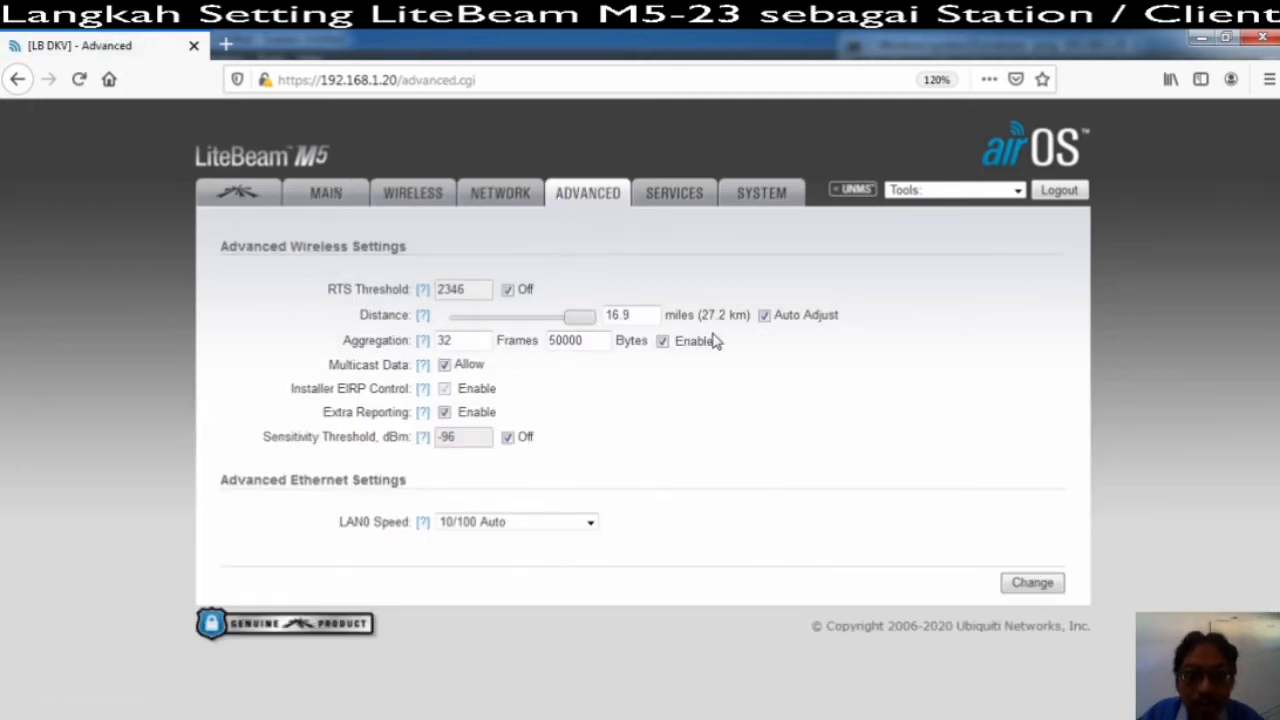
left_click(764, 316)
left_click_drag(580, 316, 640, 322)
left_click(764, 316)
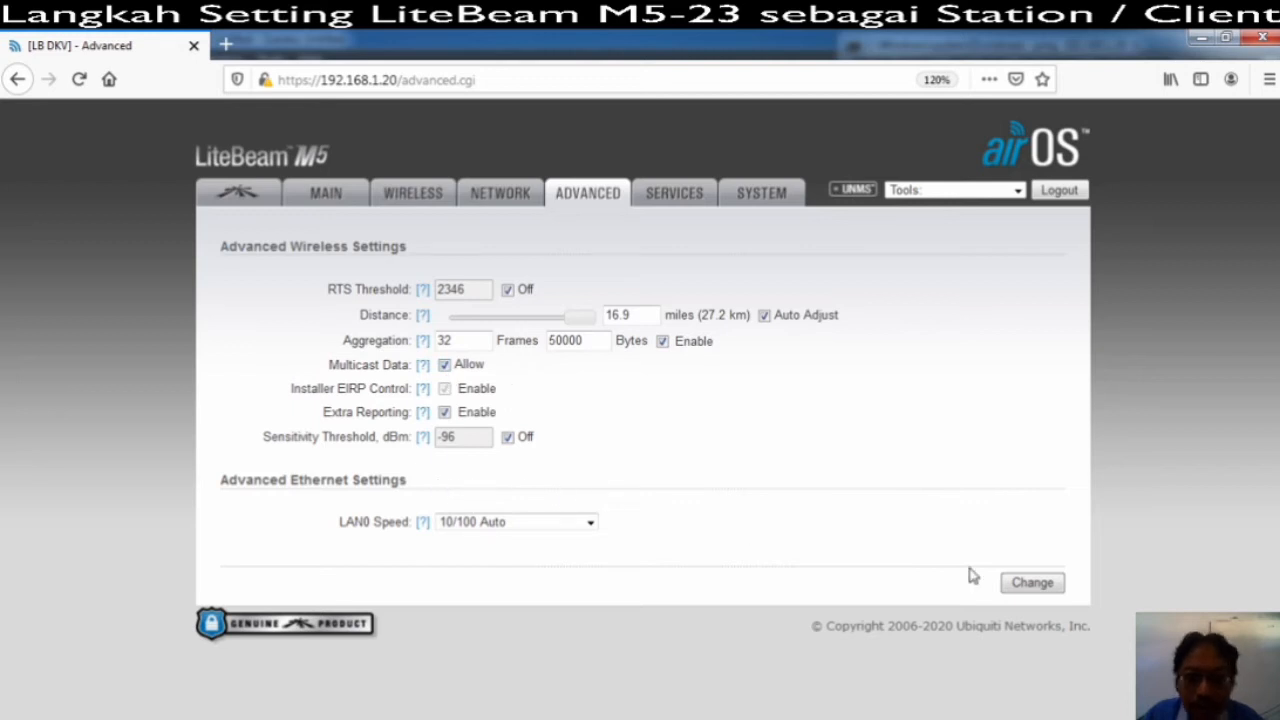
Save the advanced settings with Change and apply them to the device
left_click(1041, 588)
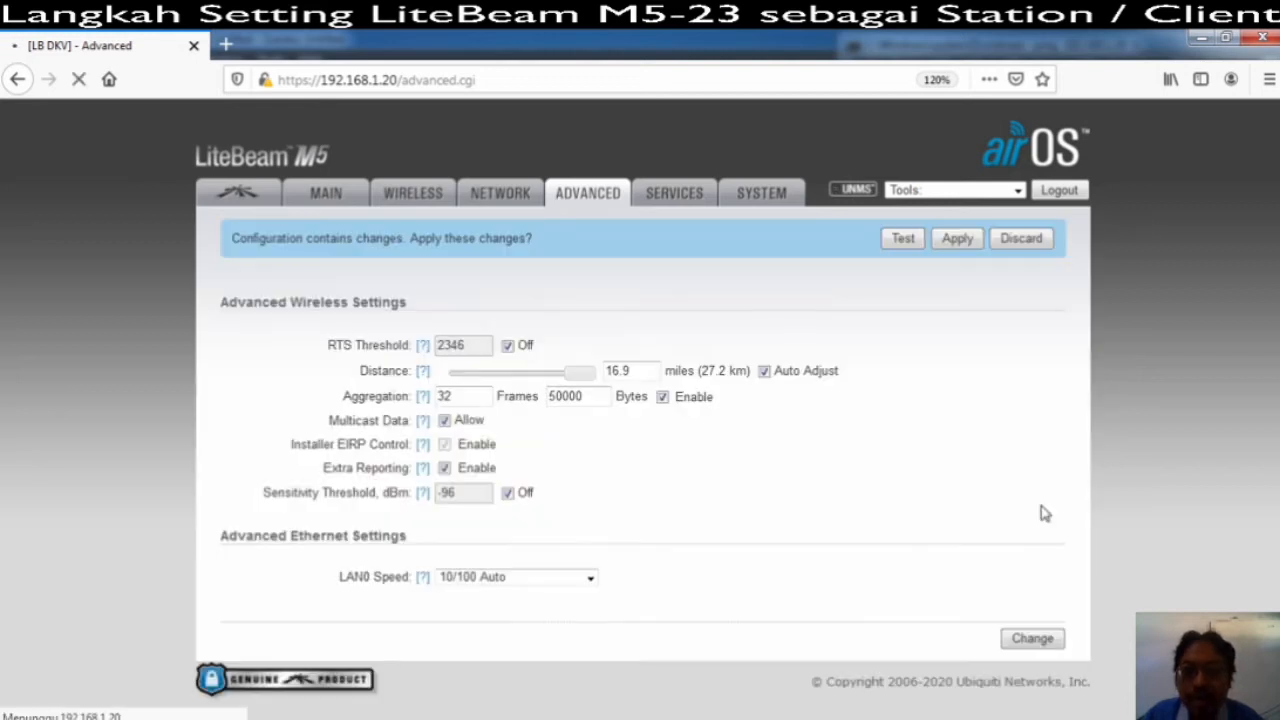
left_click(957, 238)
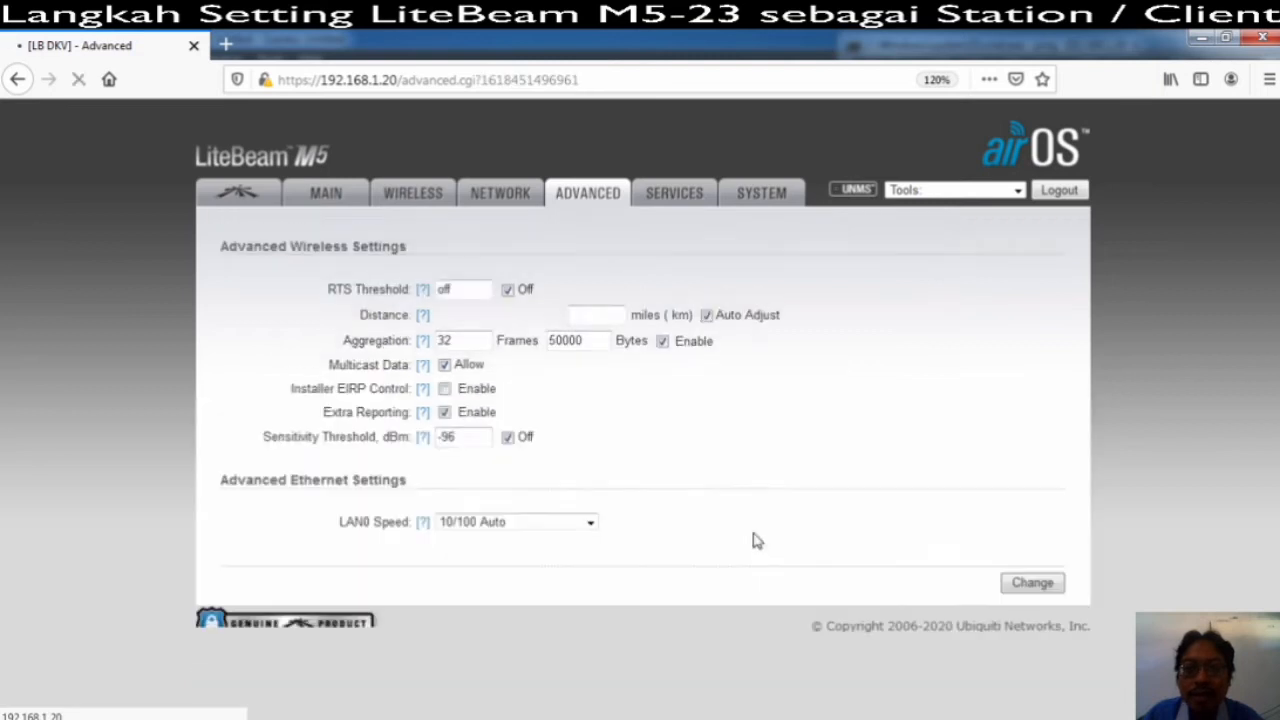
mouse_move(206, 697)
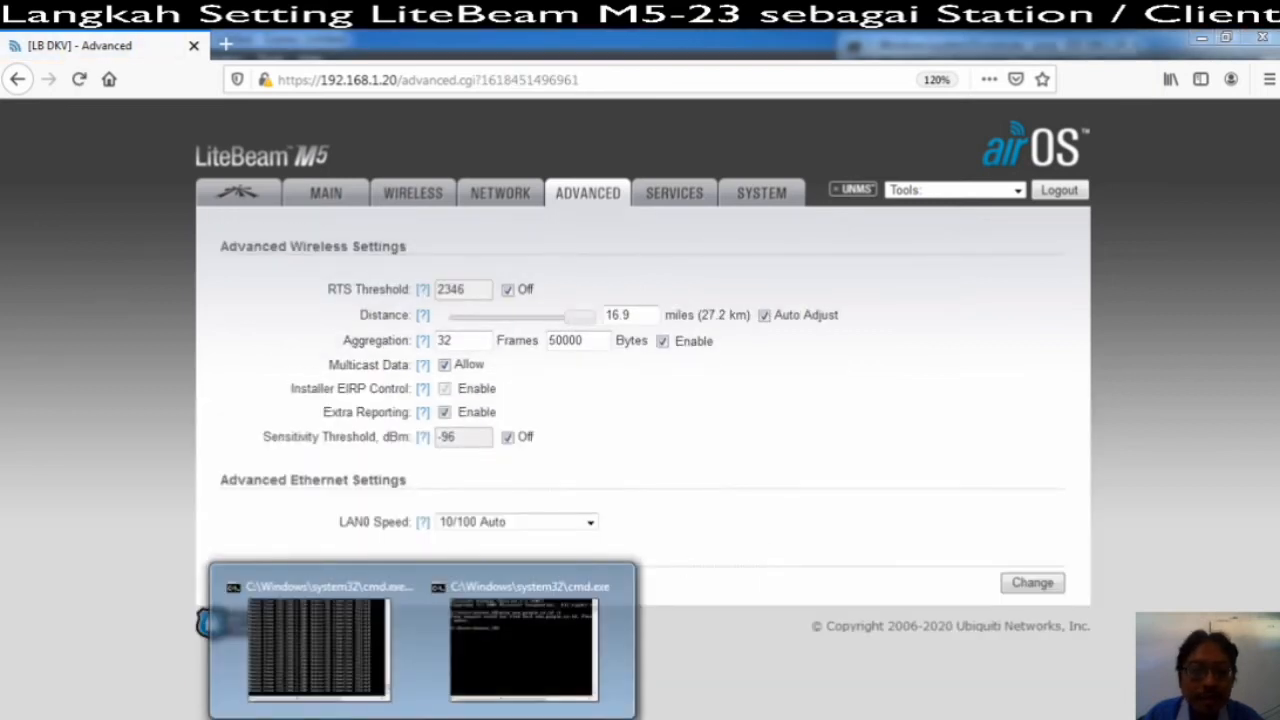
left_click(343, 641)
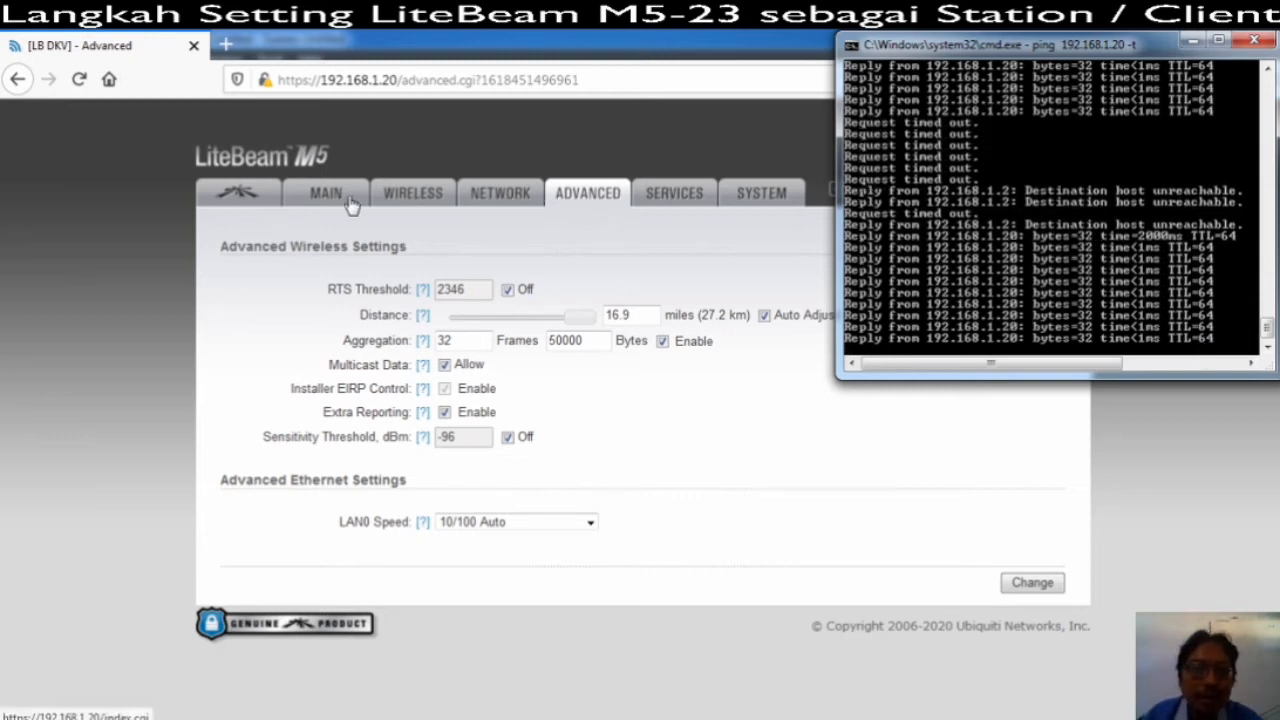
left_click(407, 203)
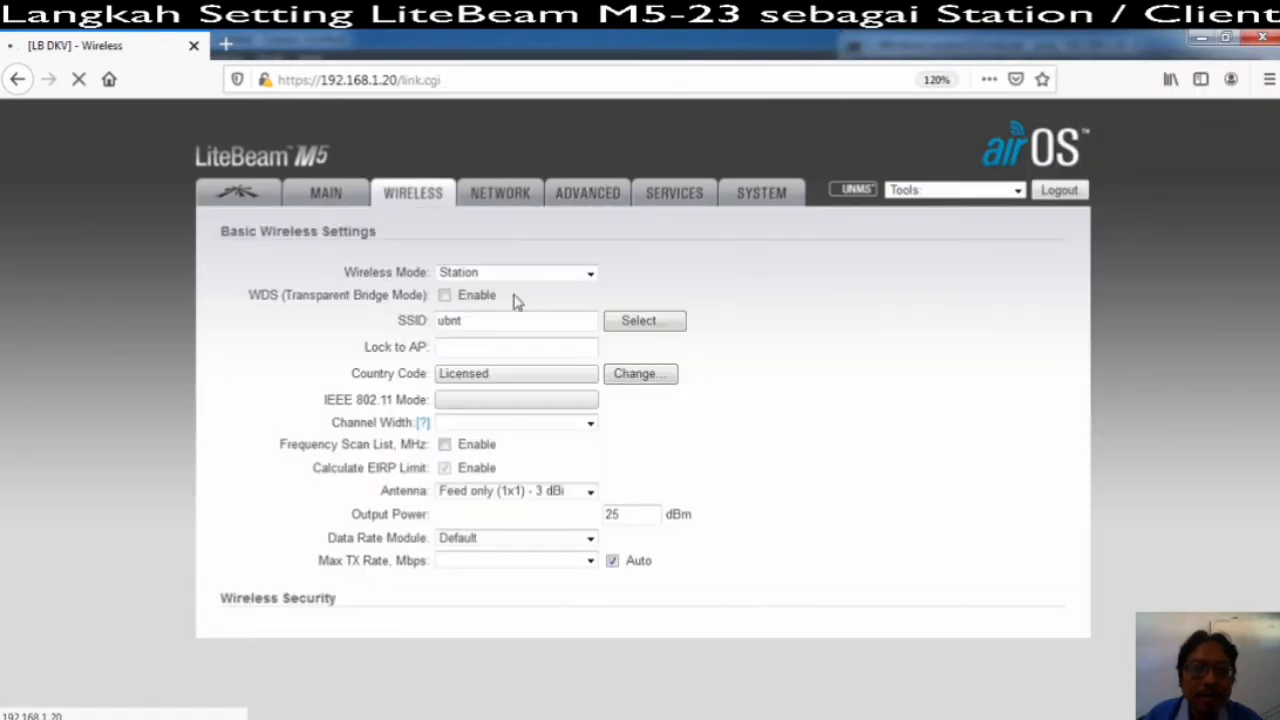
Review the MAIN status page, then return to the WIRELESS settings page
left_click(320, 198)
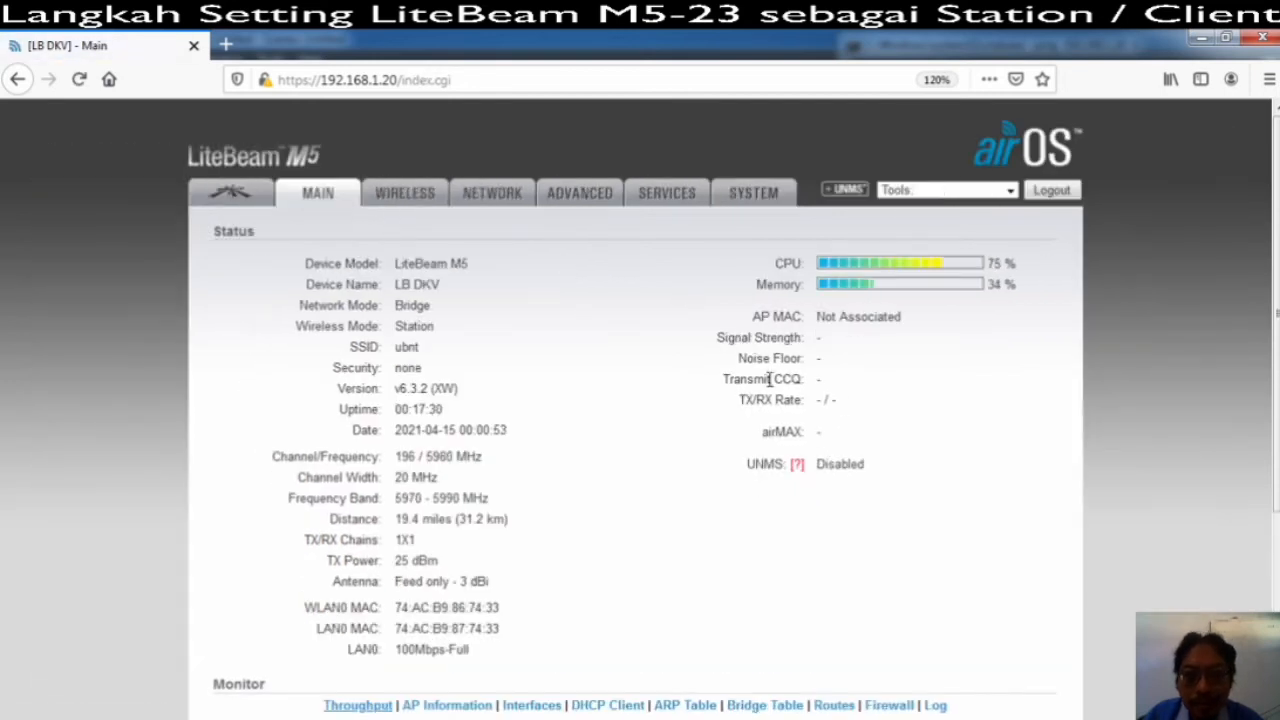
left_click(407, 200)
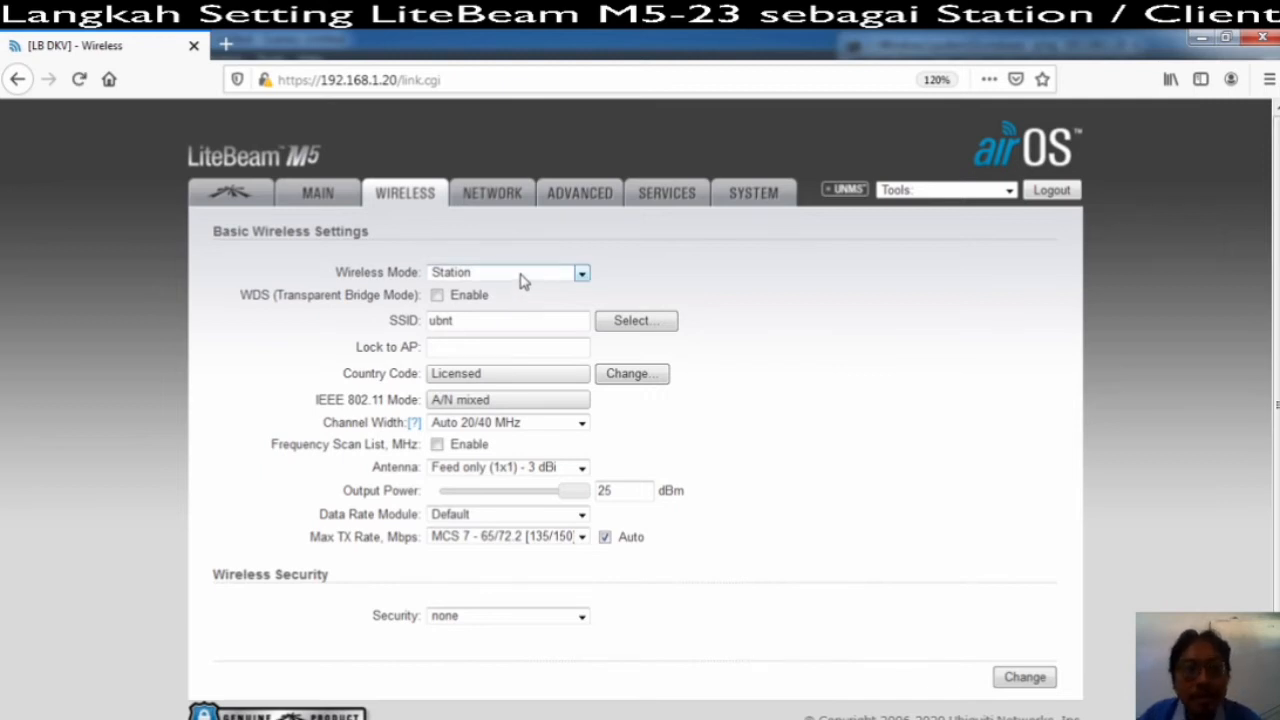
Keep Wireless Mode as Station and set Channel Width to 20 MHz
left_click(520, 281)
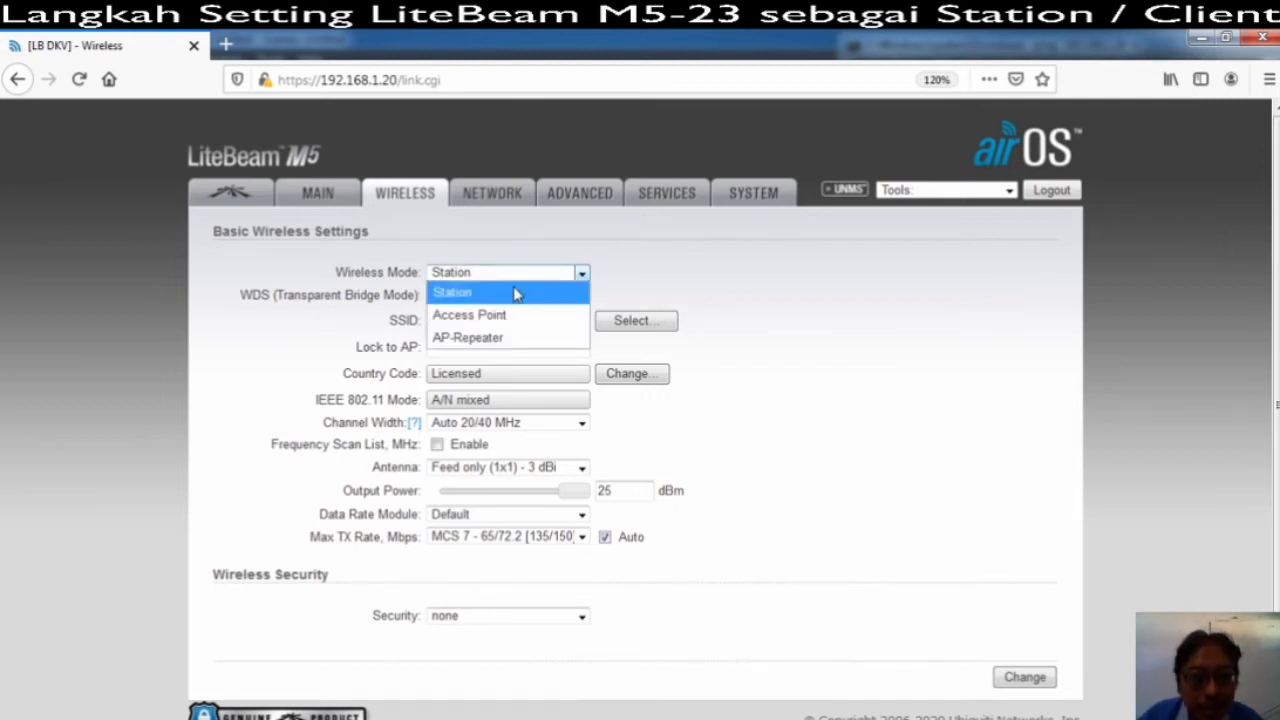
left_click(486, 292)
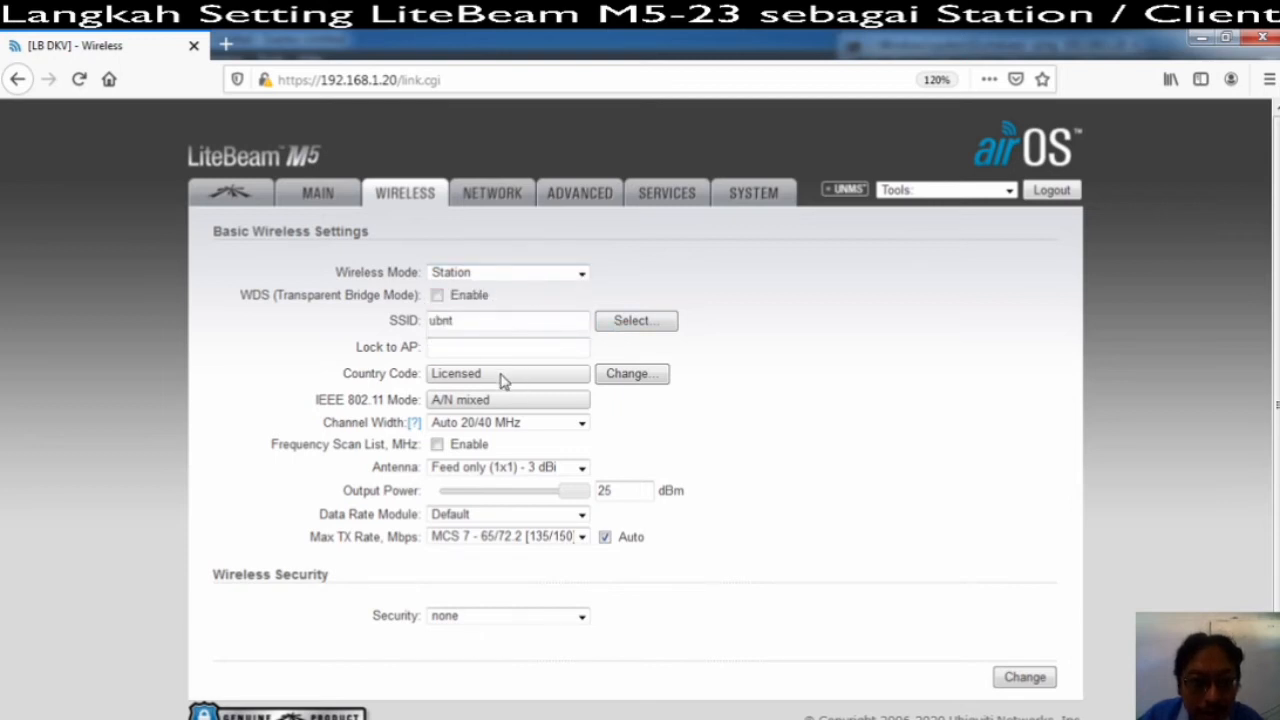
left_click(514, 426)
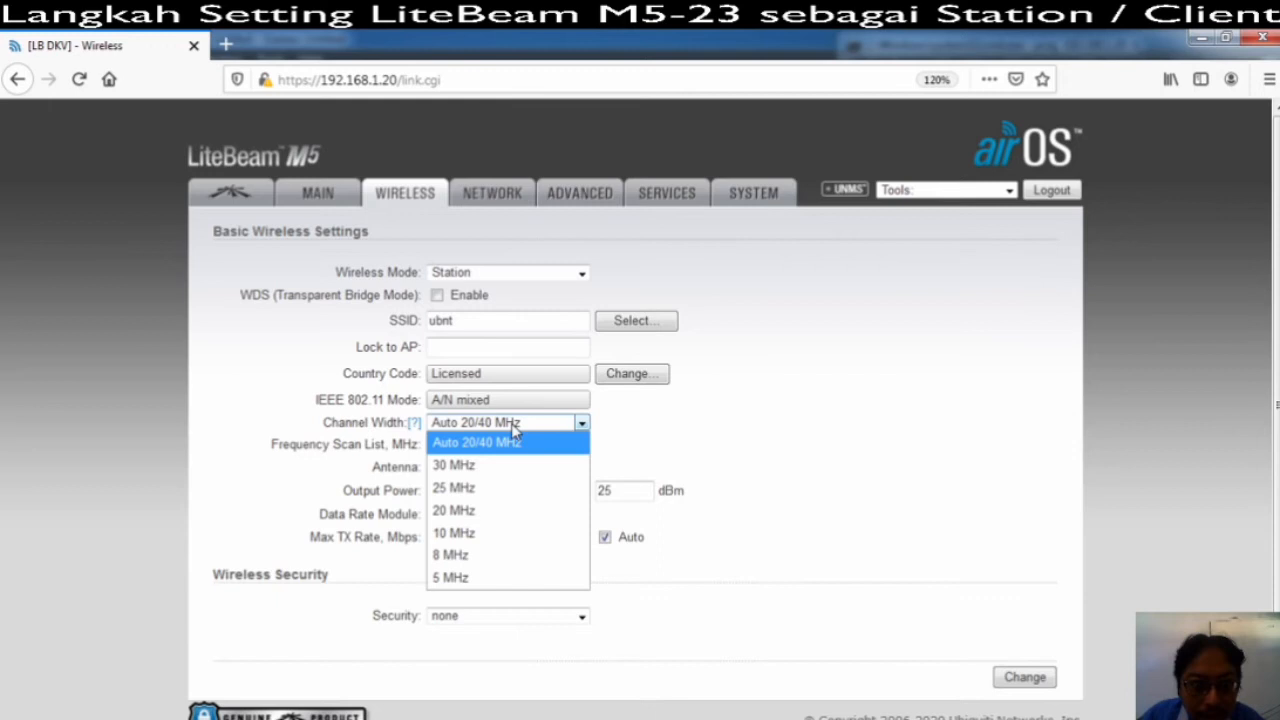
left_click(476, 511)
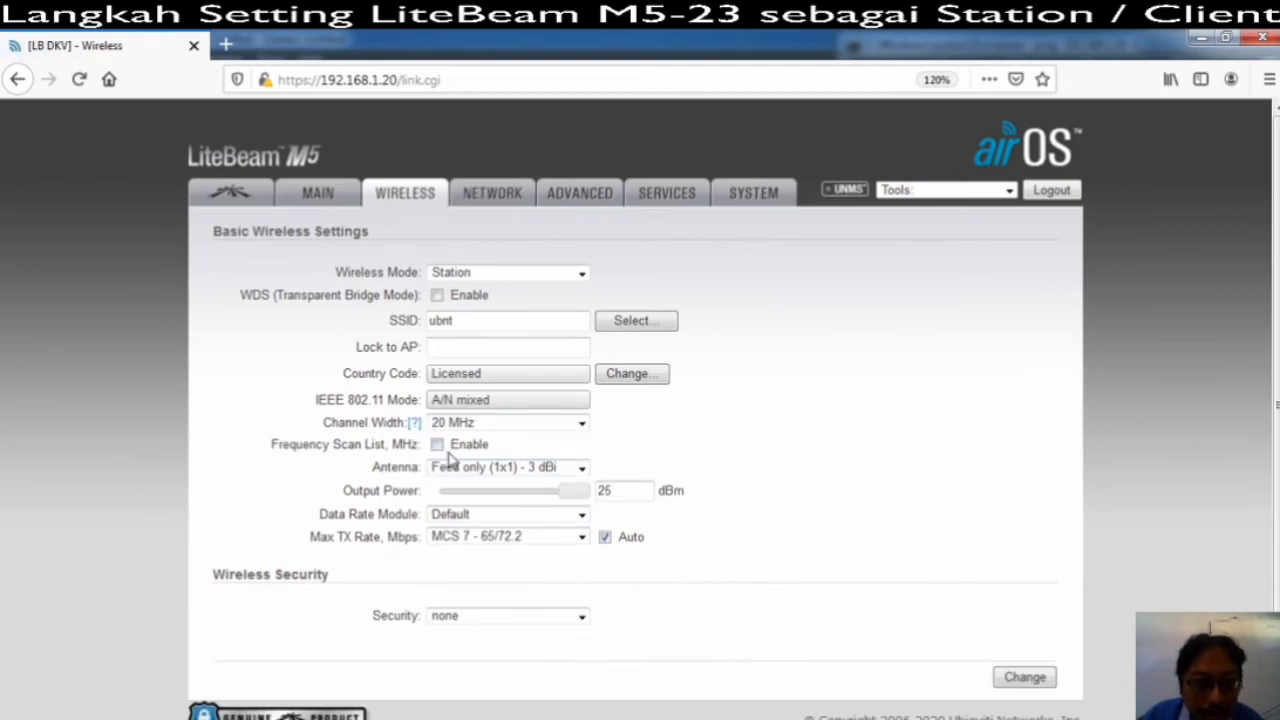
Enable the Frequency Scan List and restrict it to 5750 MHz
left_click(438, 446)
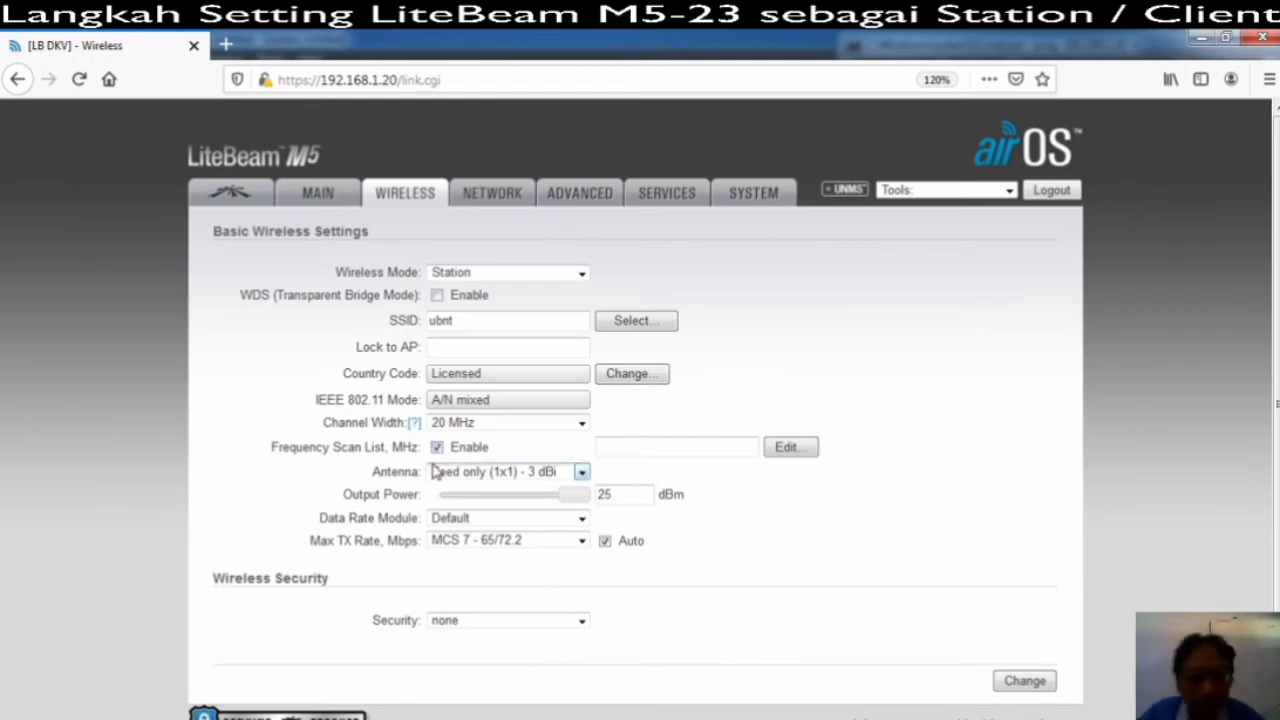
left_click(616, 448)
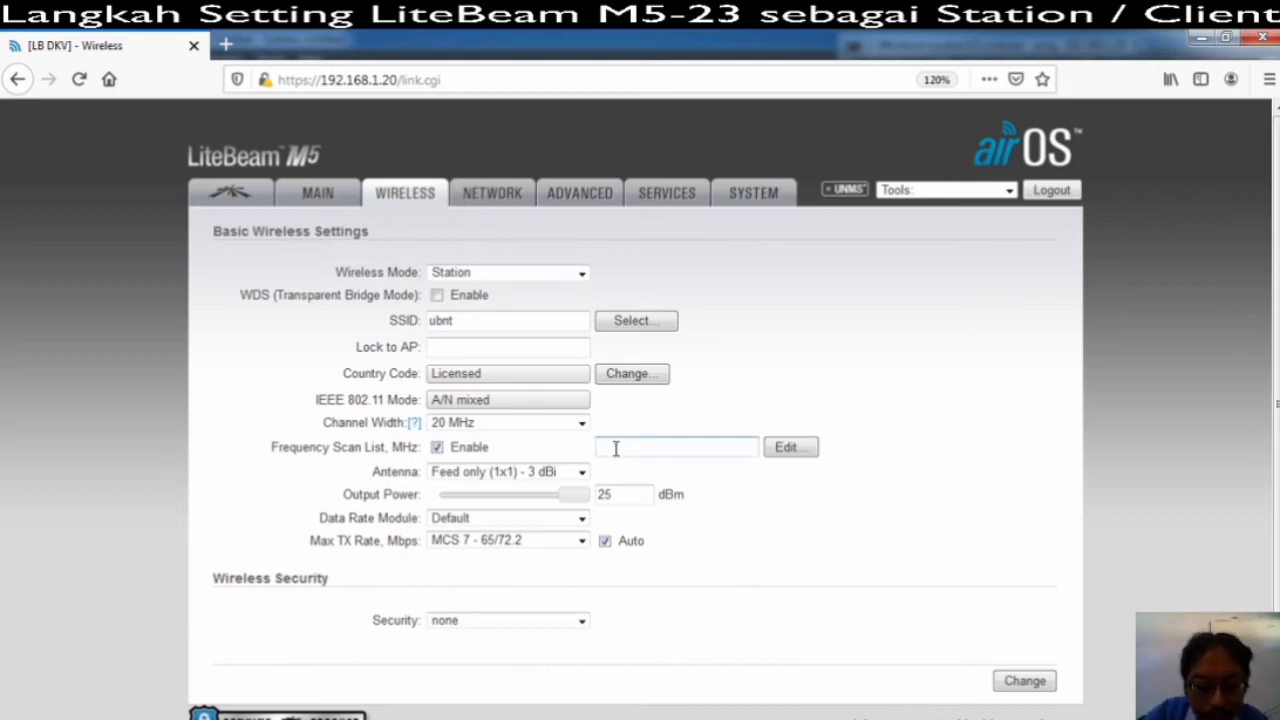
type("5750")
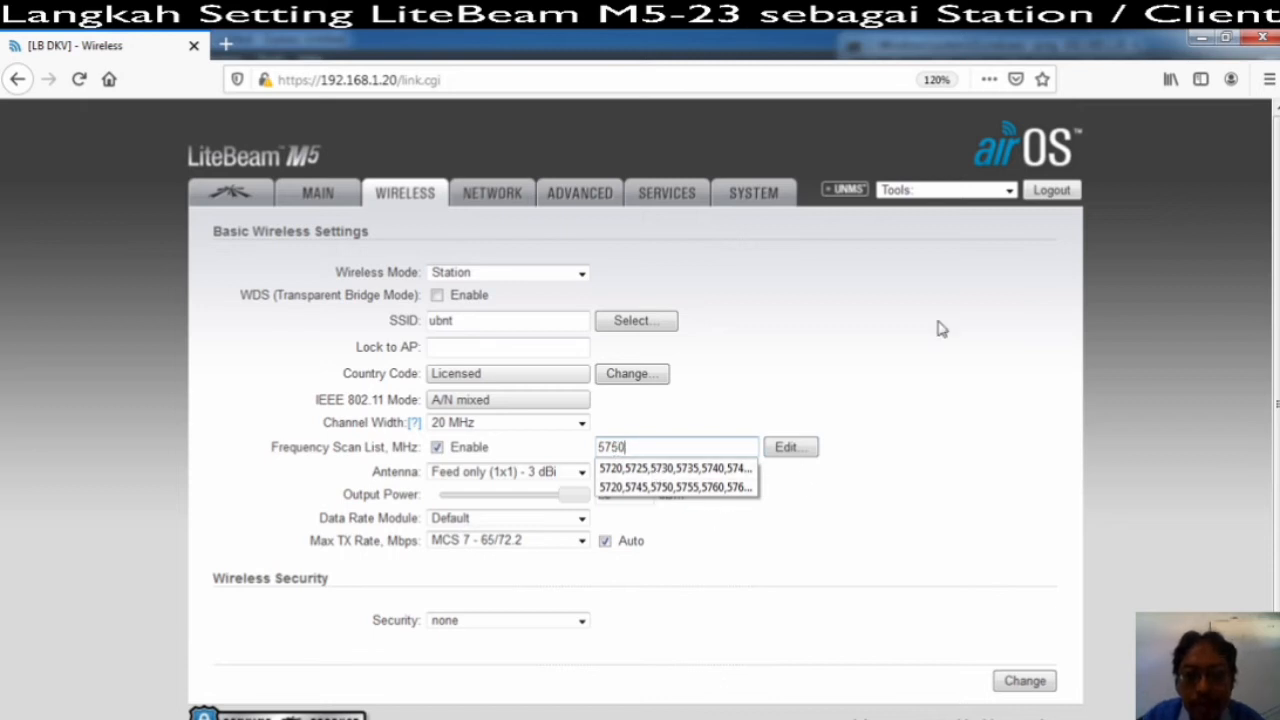
left_click(980, 192)
left_click(980, 198)
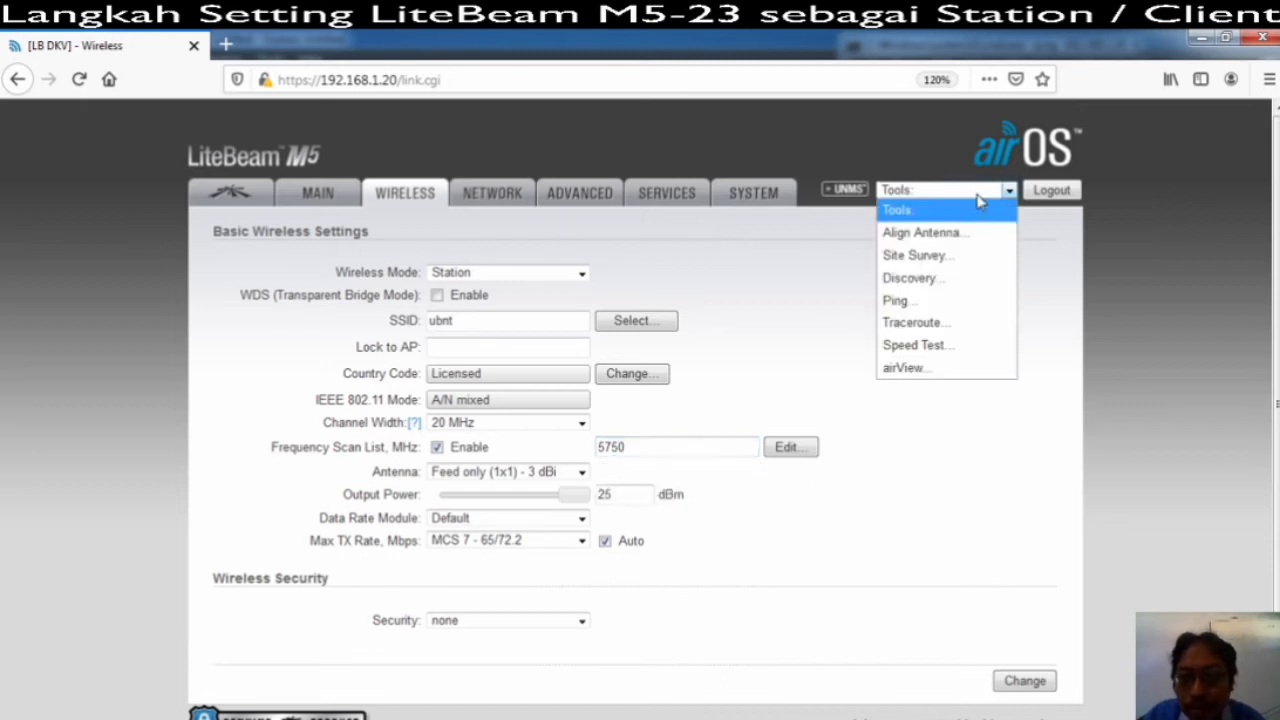
left_click(962, 258)
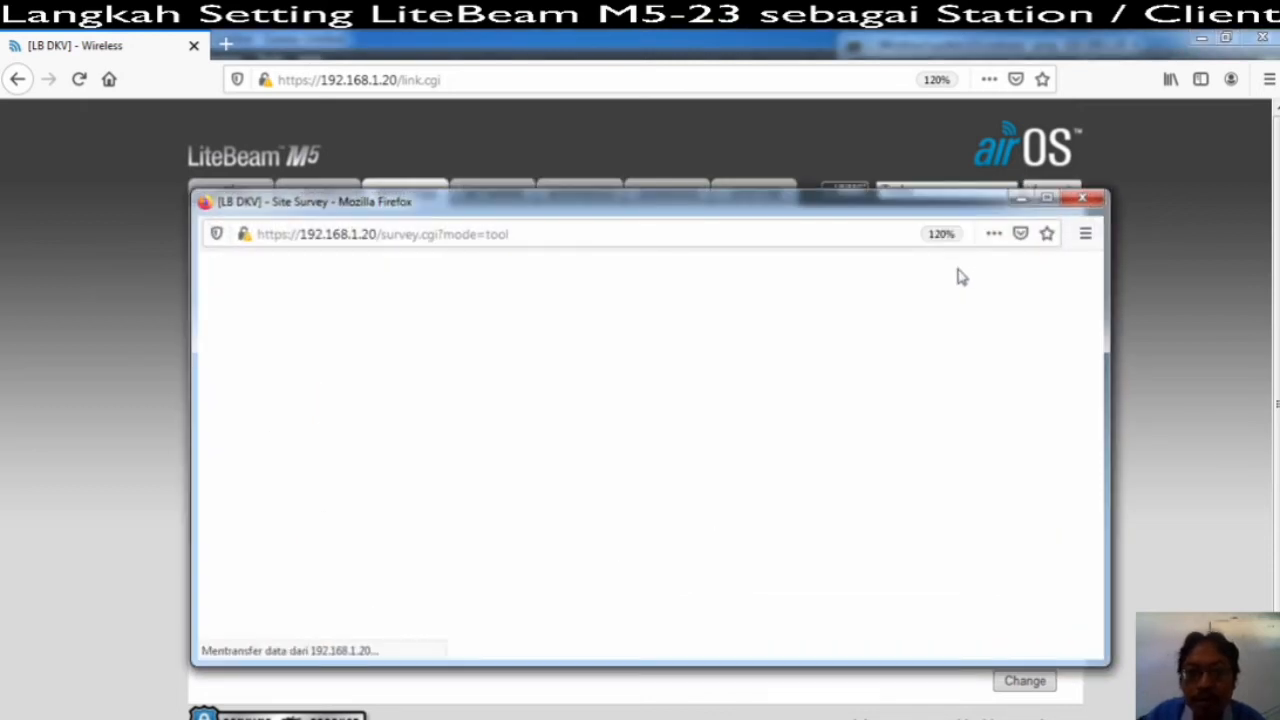
left_click_drag(786, 208, 861, 75)
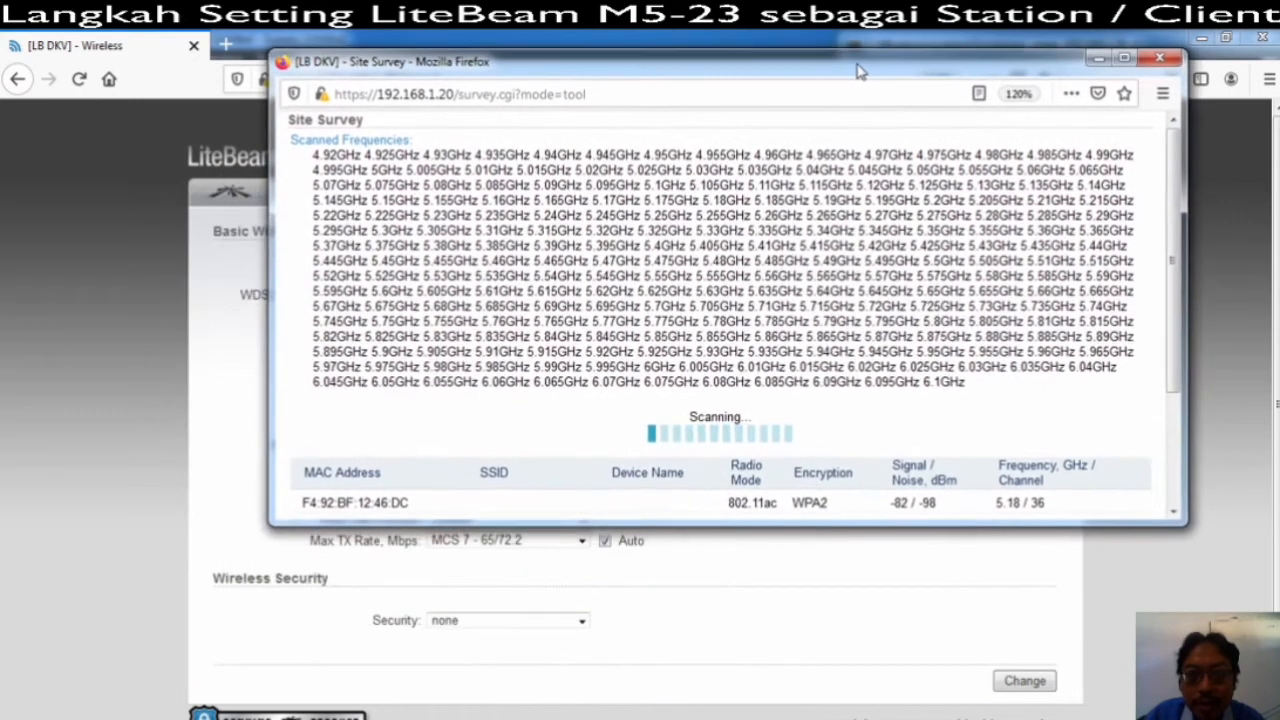
scroll(733, 336, "down", 3)
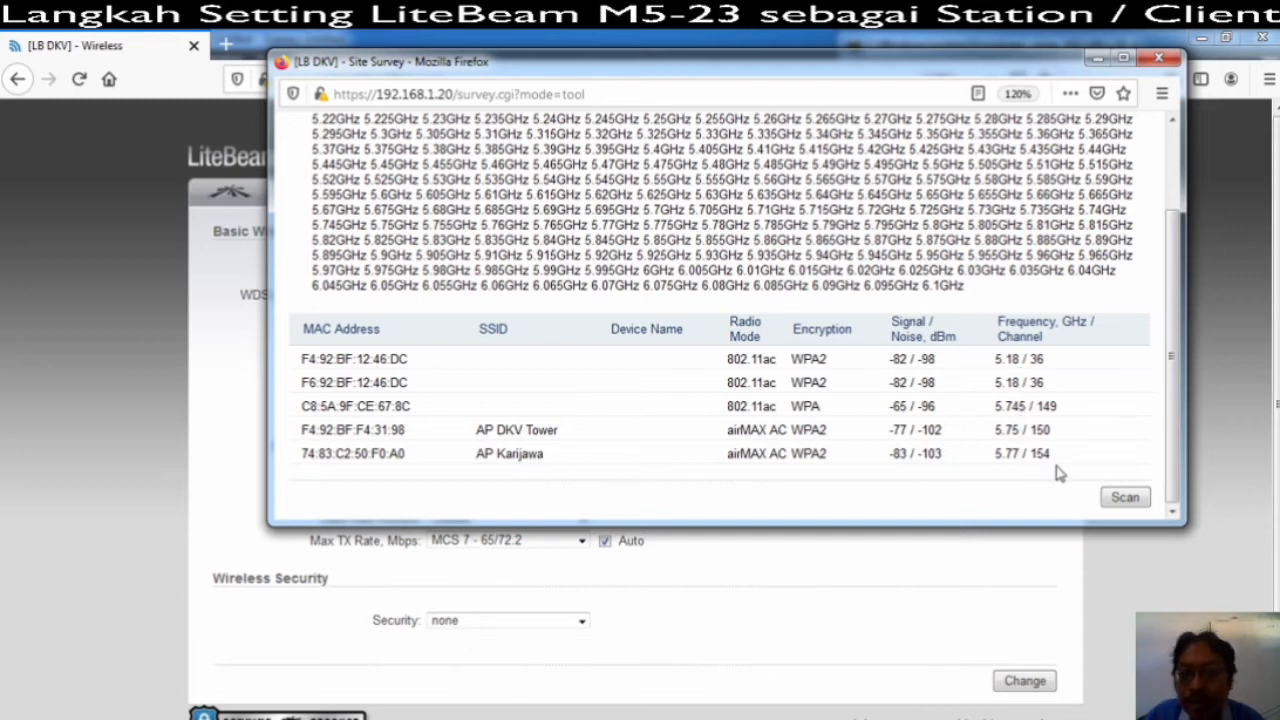
left_click(1159, 58)
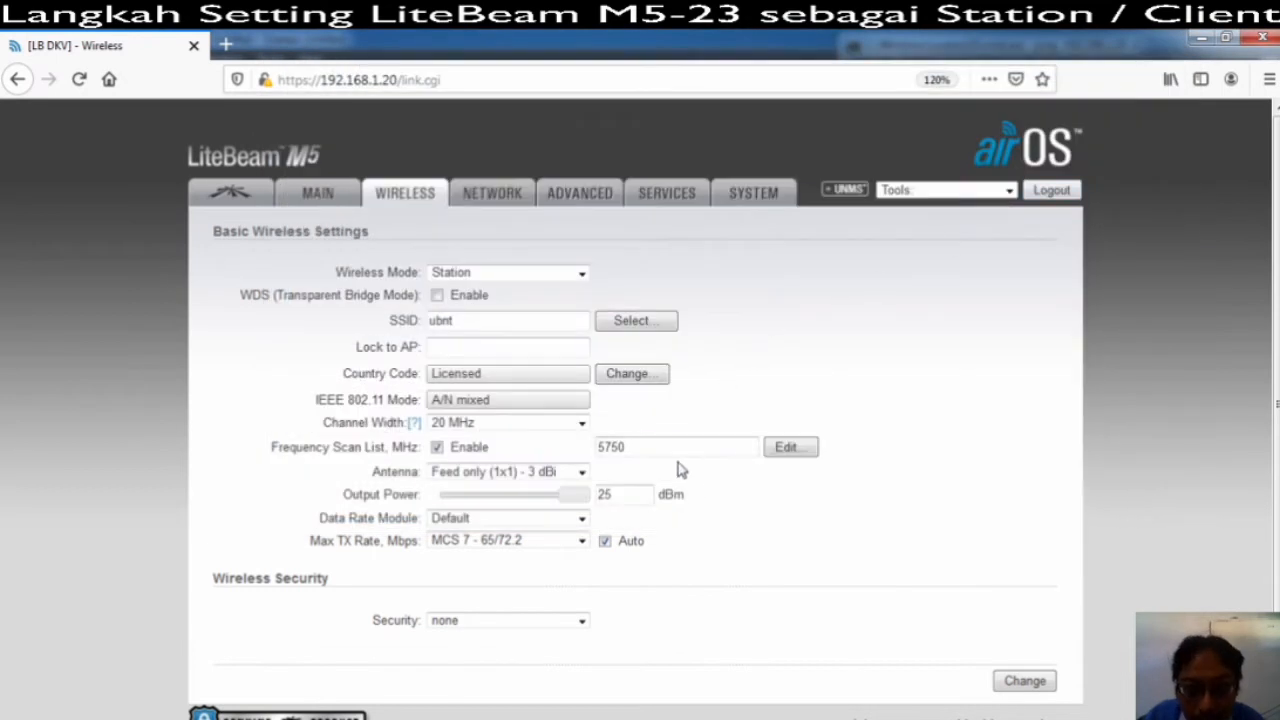
Switch the data rate module to Alternative
scroll(610, 465, "down", 1)
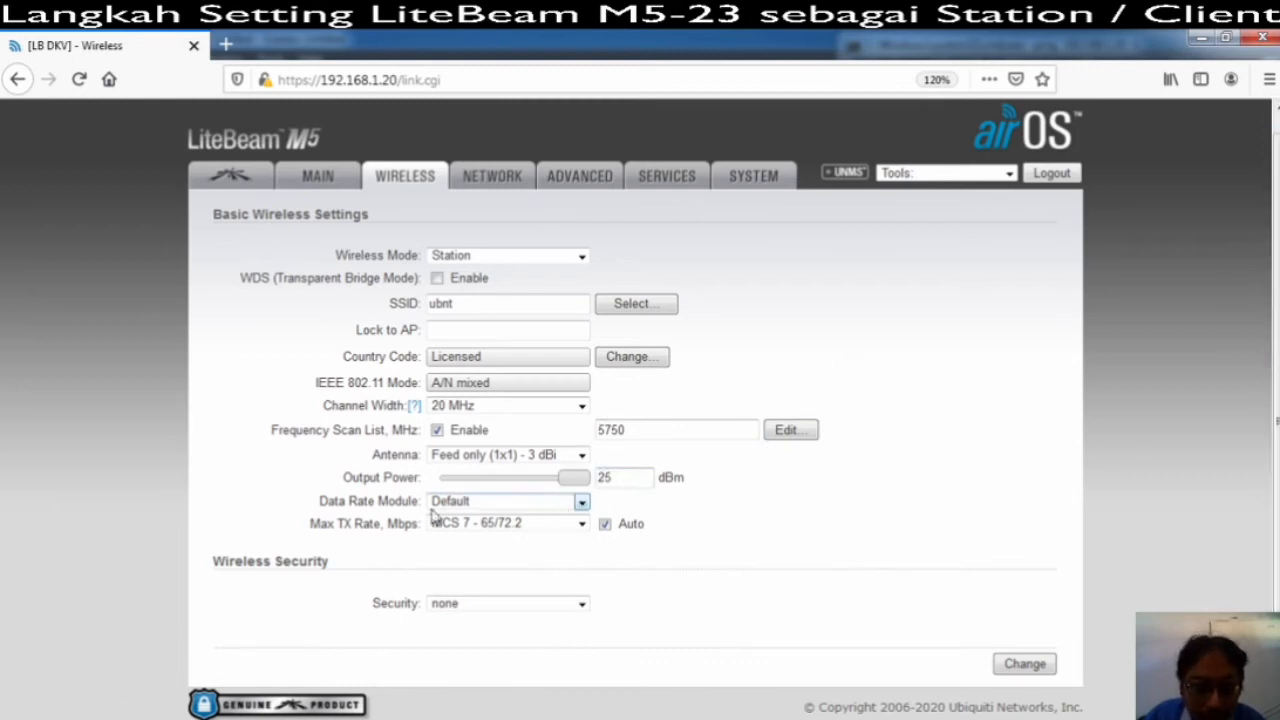
left_click(488, 504)
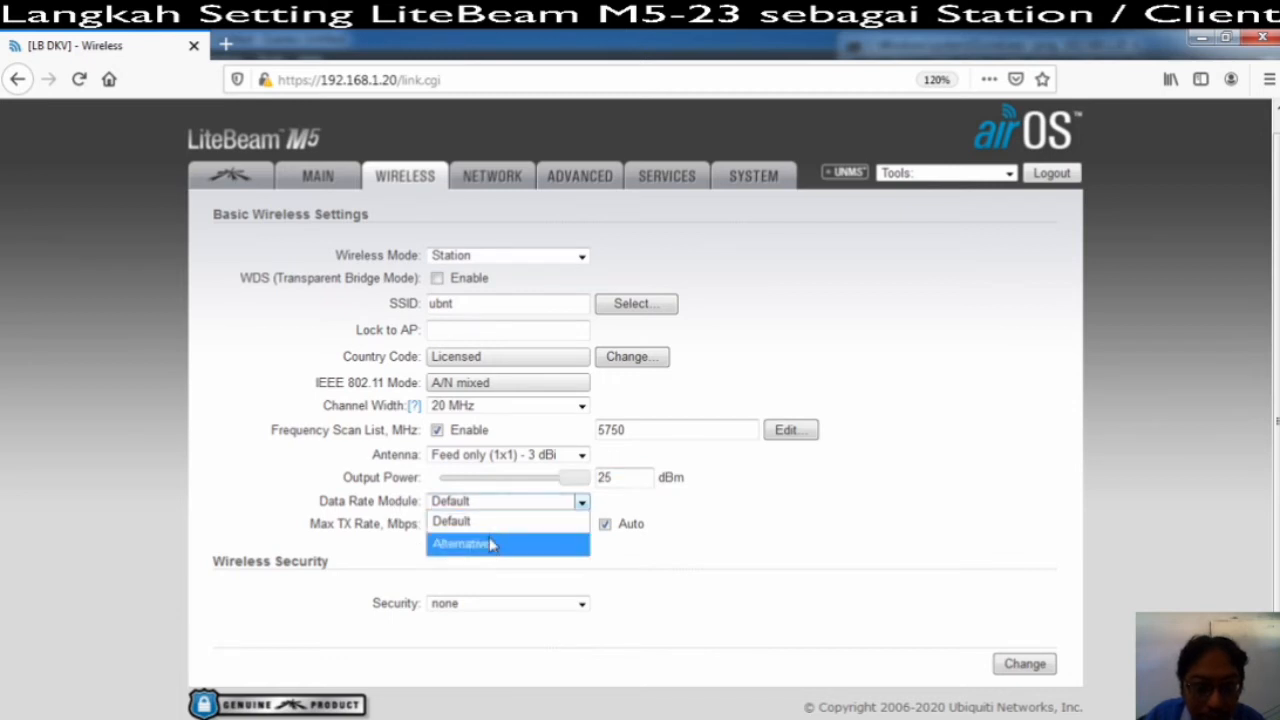
left_click(490, 543)
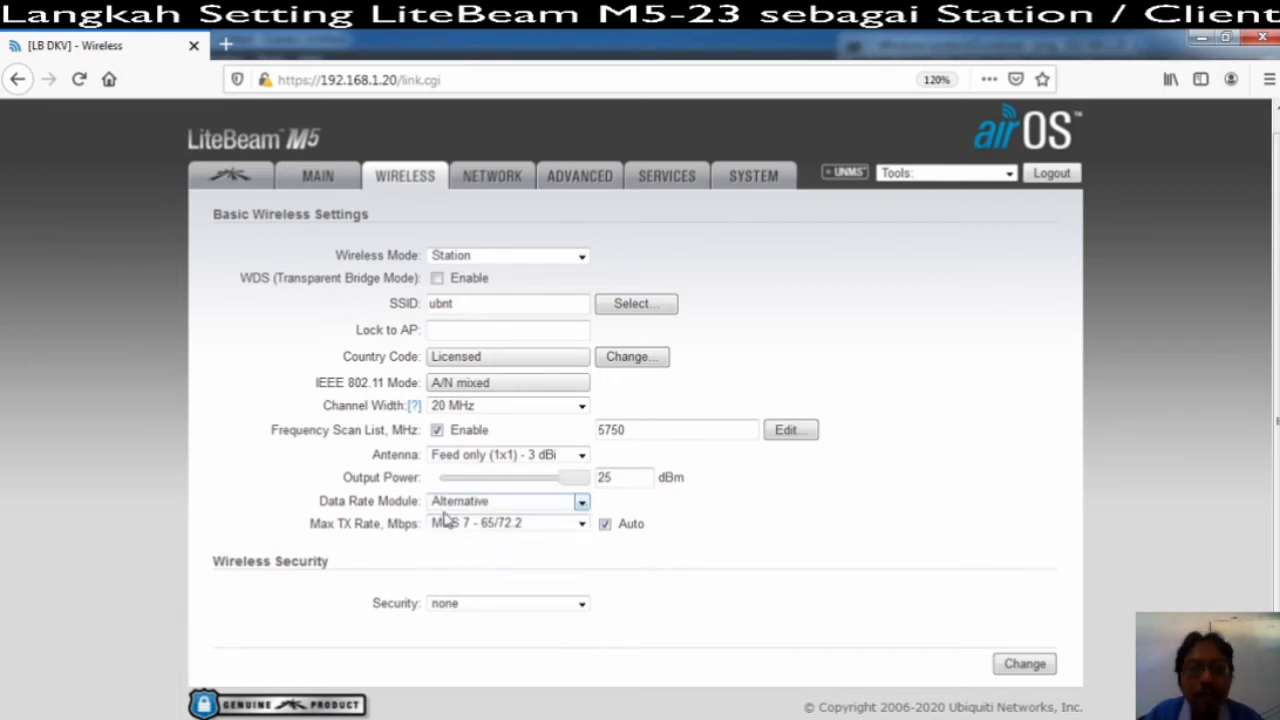
Set Max TX Rate to MCS 5 - 52/57.8, keeping Auto ticked
left_click(551, 523)
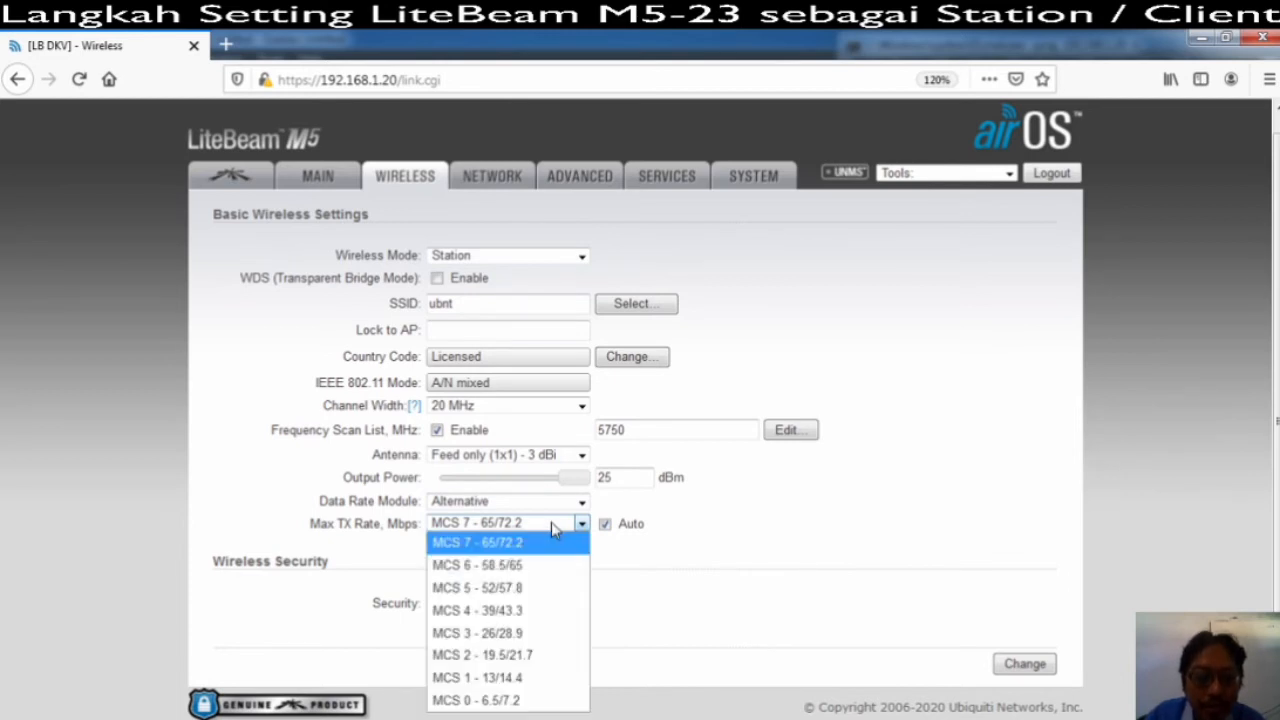
left_click(518, 655)
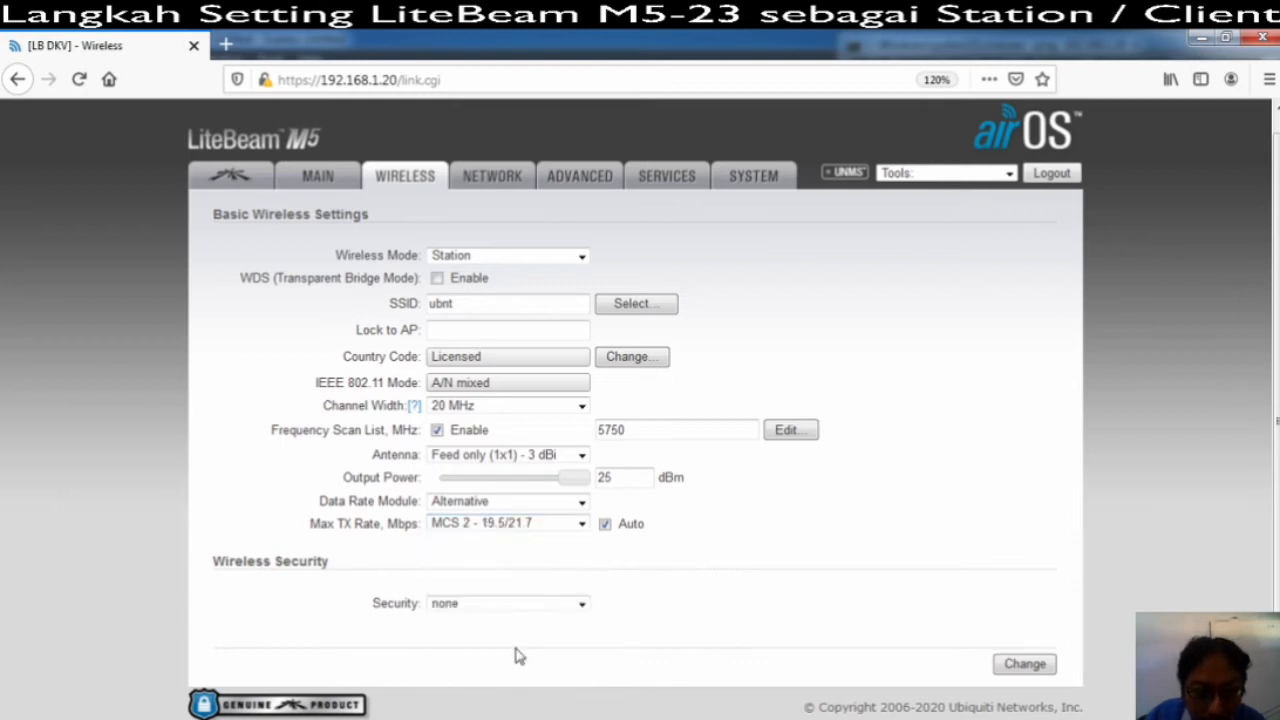
double_click(557, 523)
left_click(551, 524)
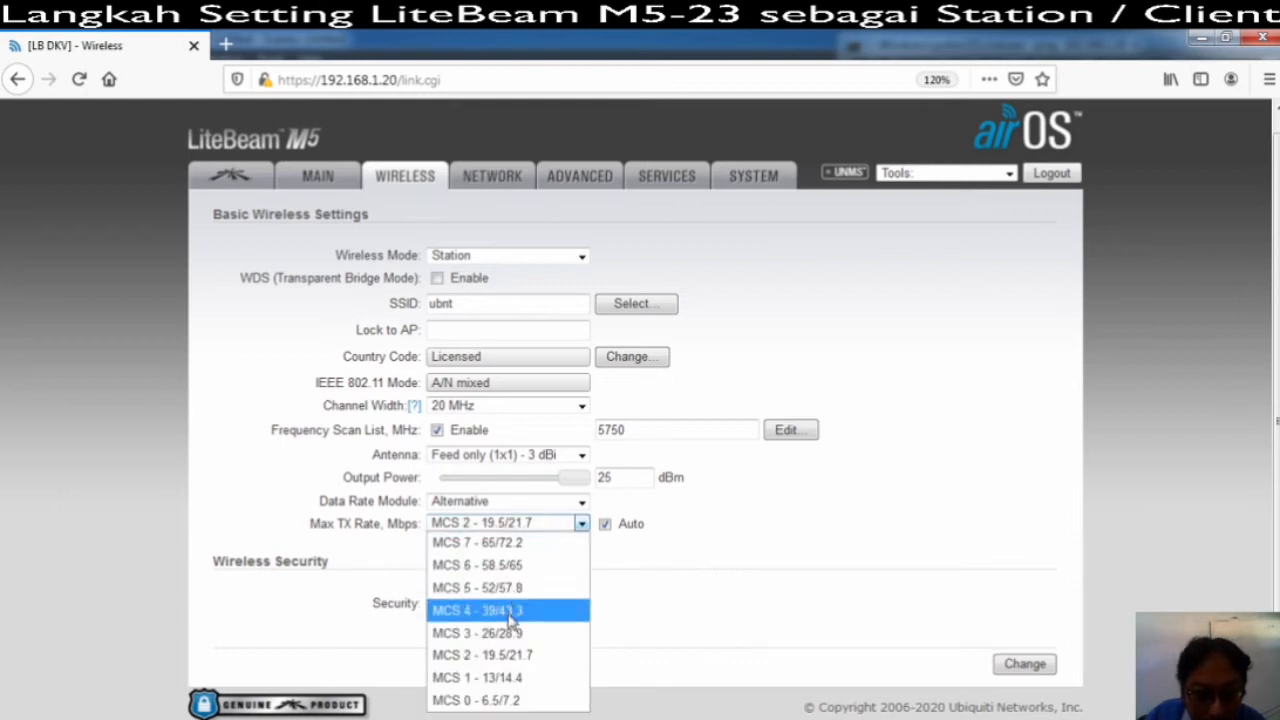
left_click(509, 593)
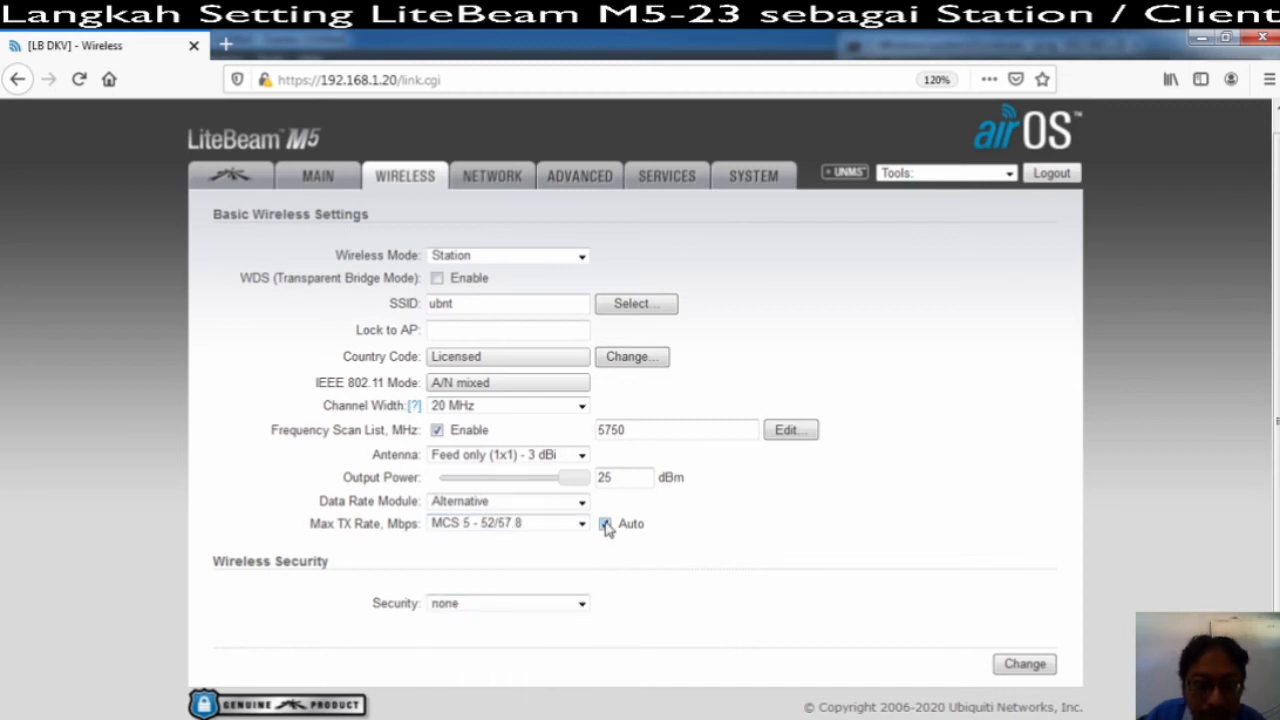
left_click(517, 526)
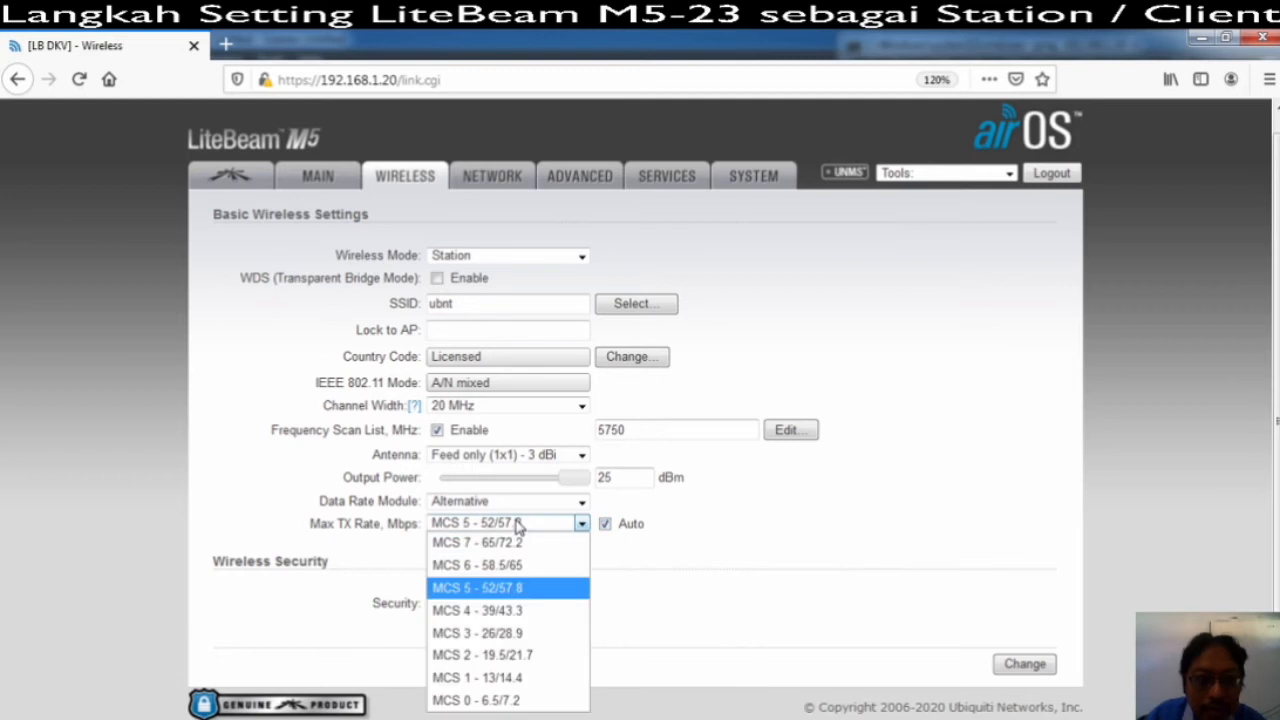
left_click(517, 526)
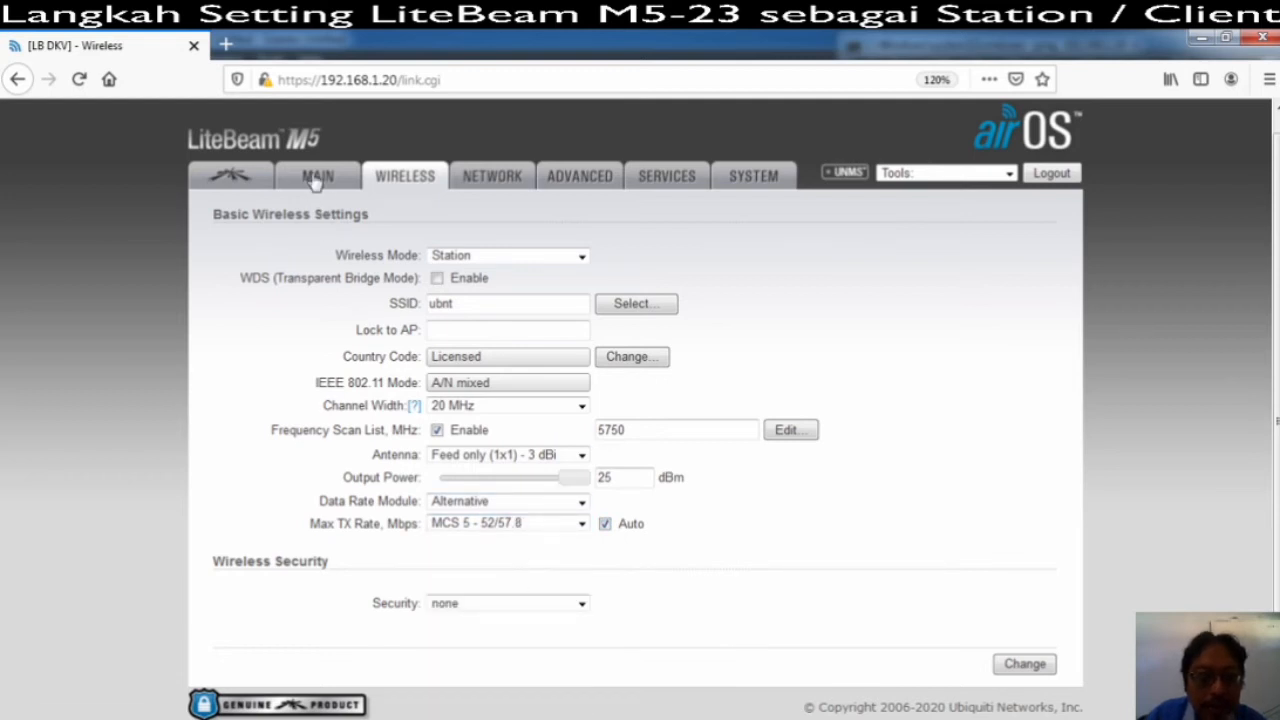
Choose WPA2-AES security, enter a new WPA preshared key, and submit with Change
left_click(486, 606)
left_click(494, 668)
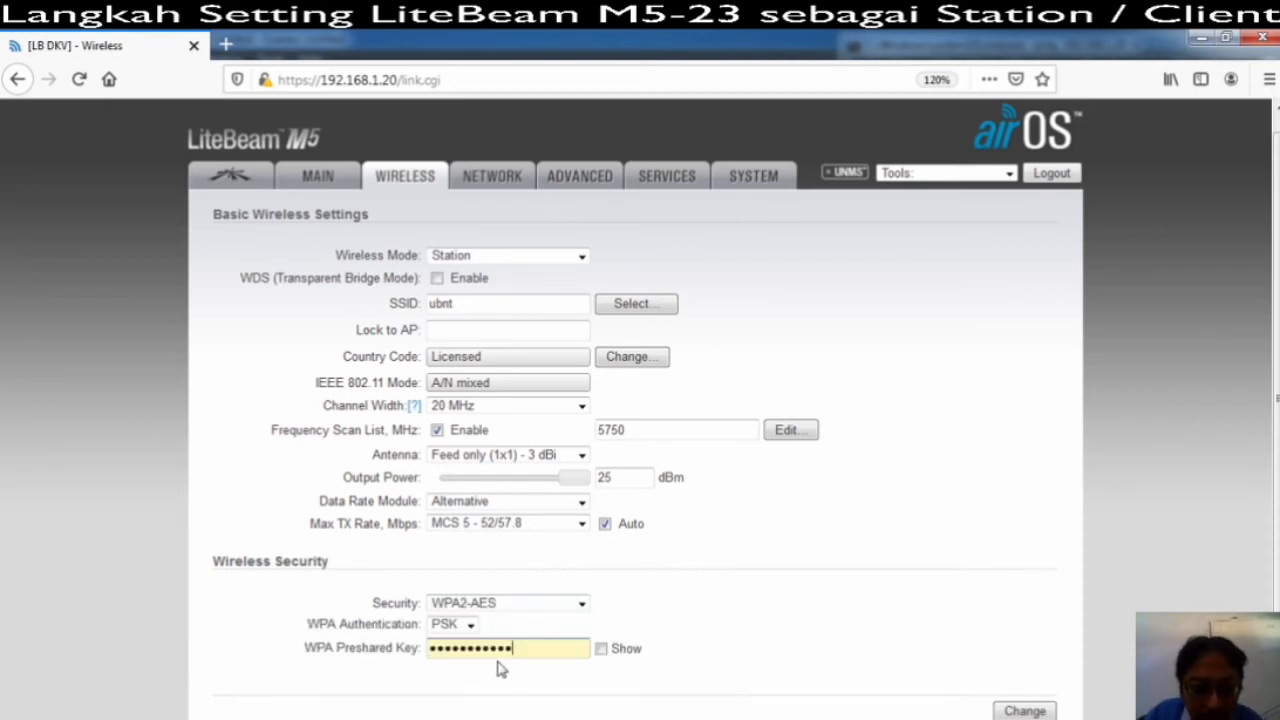
left_click_drag(539, 647, 320, 647)
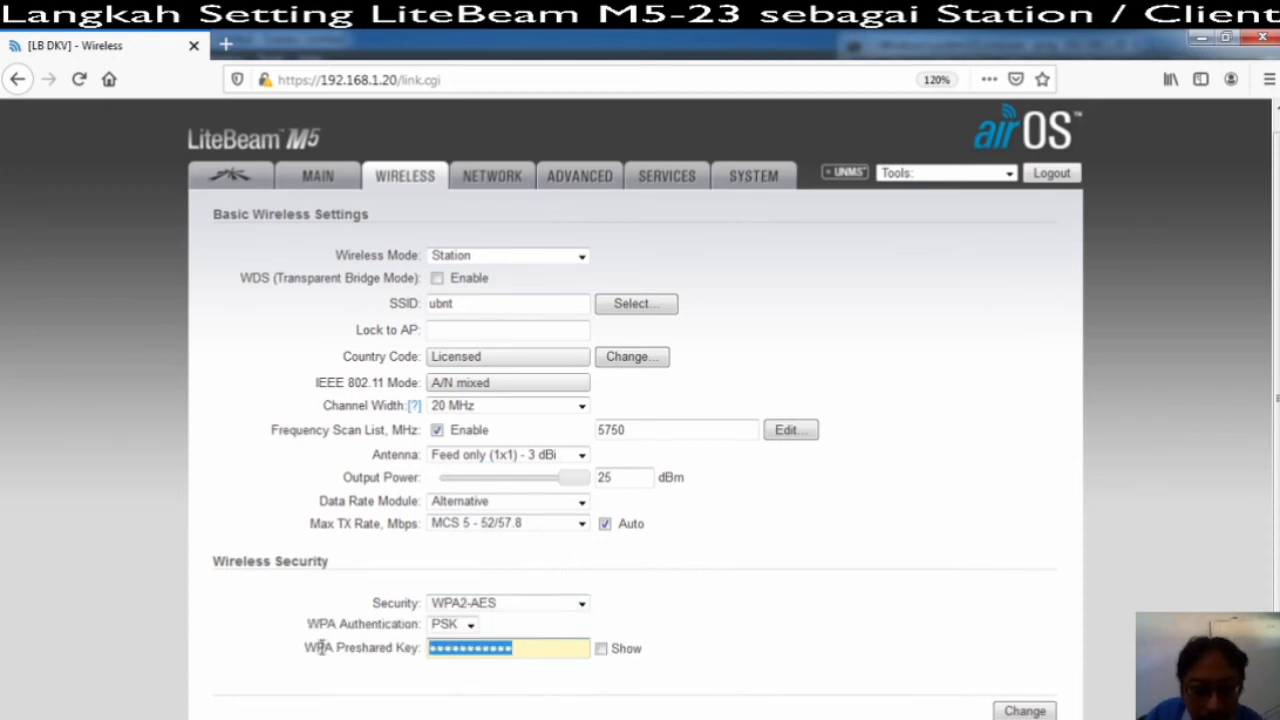
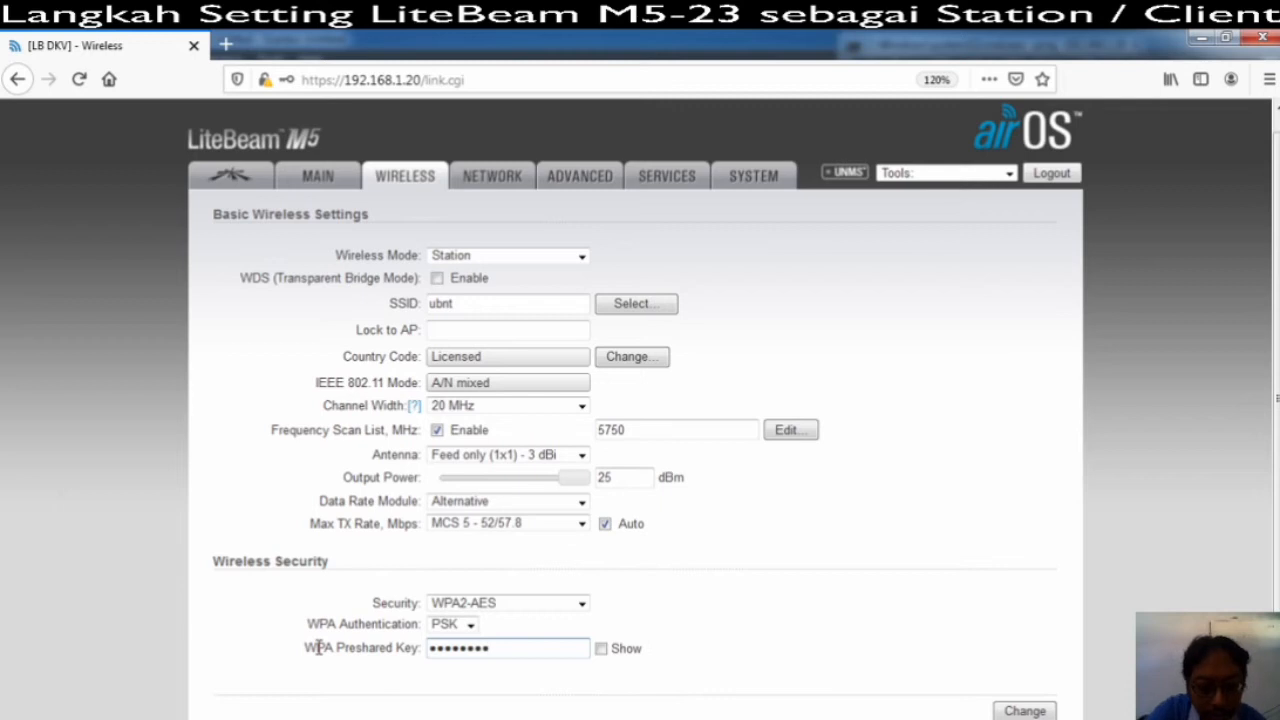
left_click(601, 649)
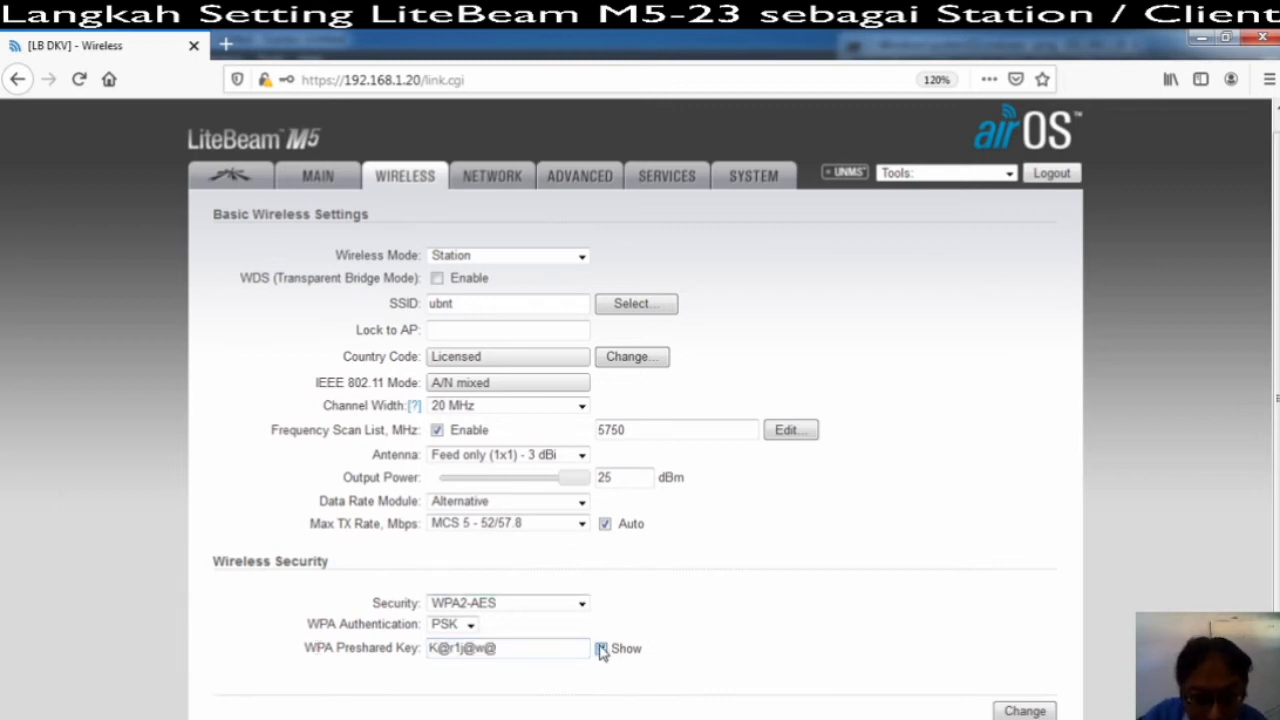
left_click(601, 649)
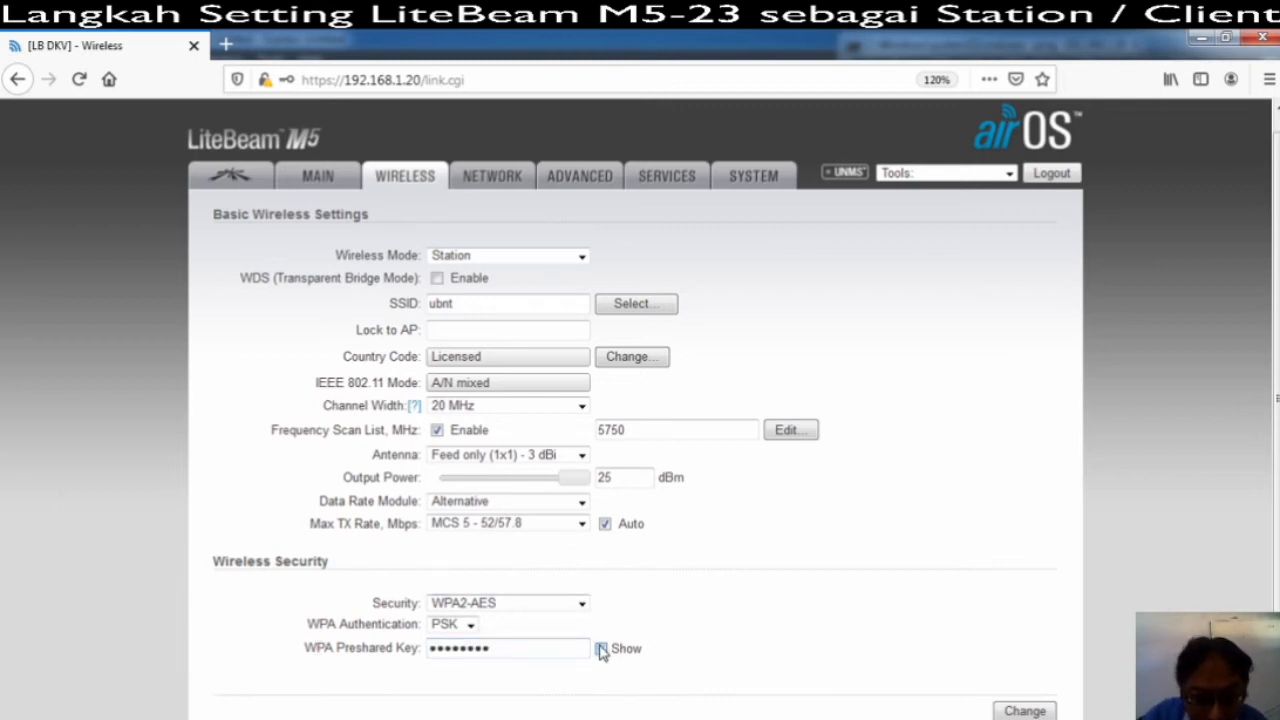
left_click(1022, 711)
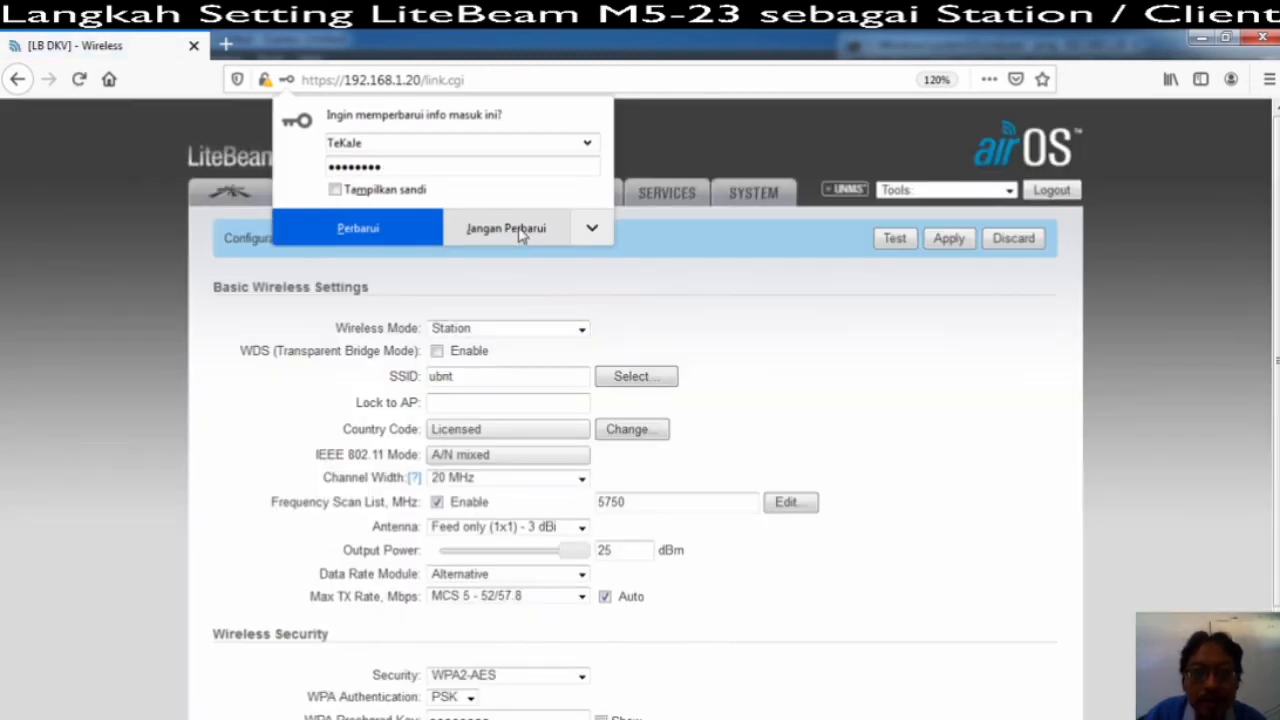
Apply the pending WPA2-AES changes, declining Firefox's login-update and password-save prompts
left_click(519, 229)
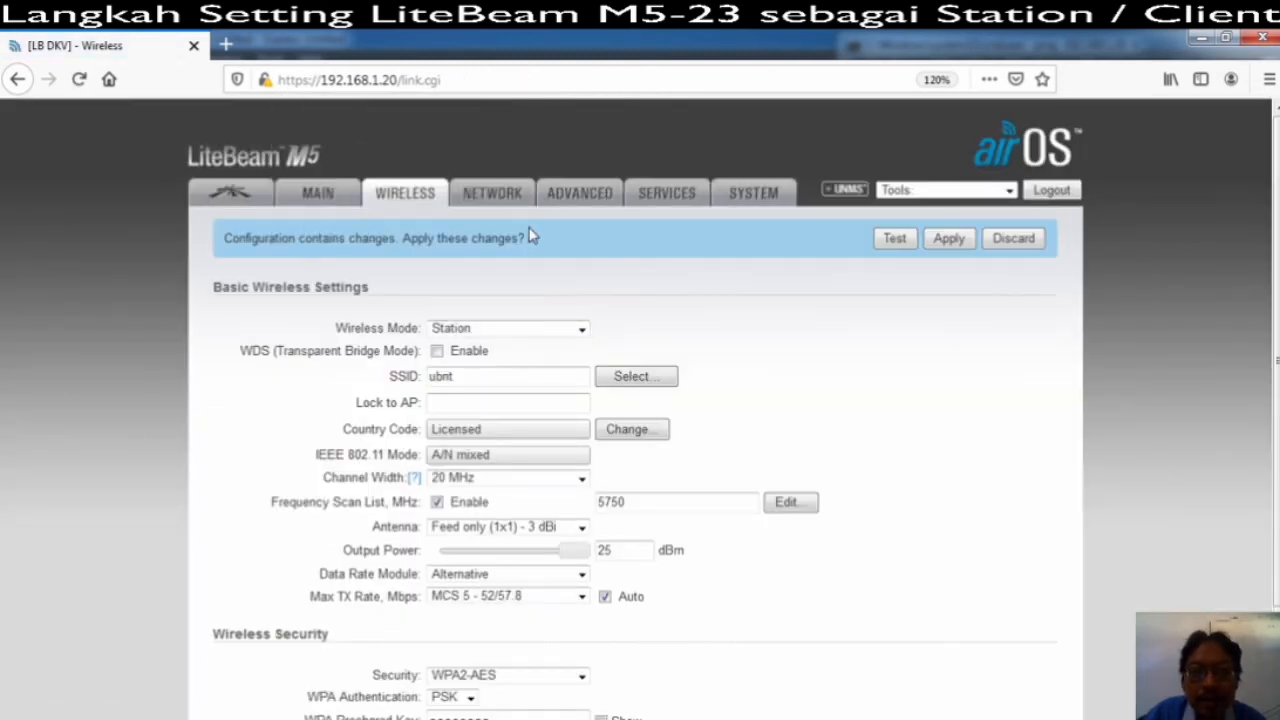
left_click(950, 240)
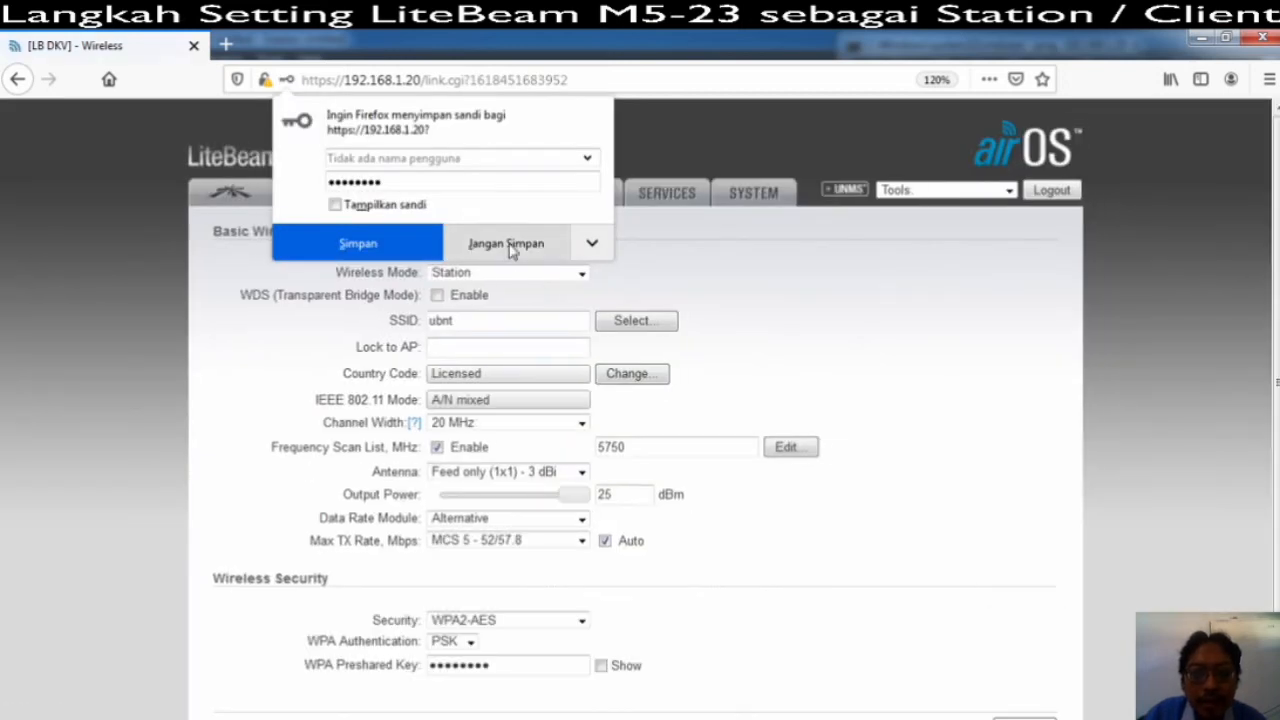
left_click(510, 248)
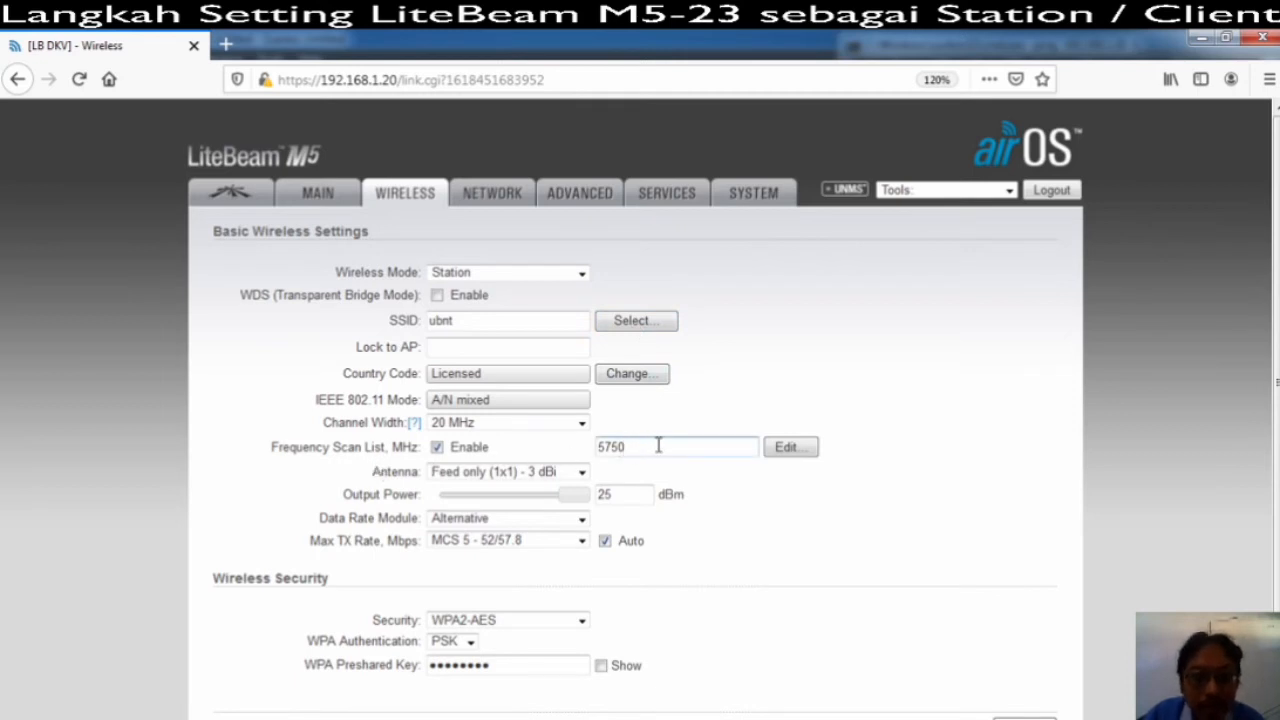
Bring the ping to 192.168.1.20 forward, then start an airOS site survey
mouse_move(386, 706)
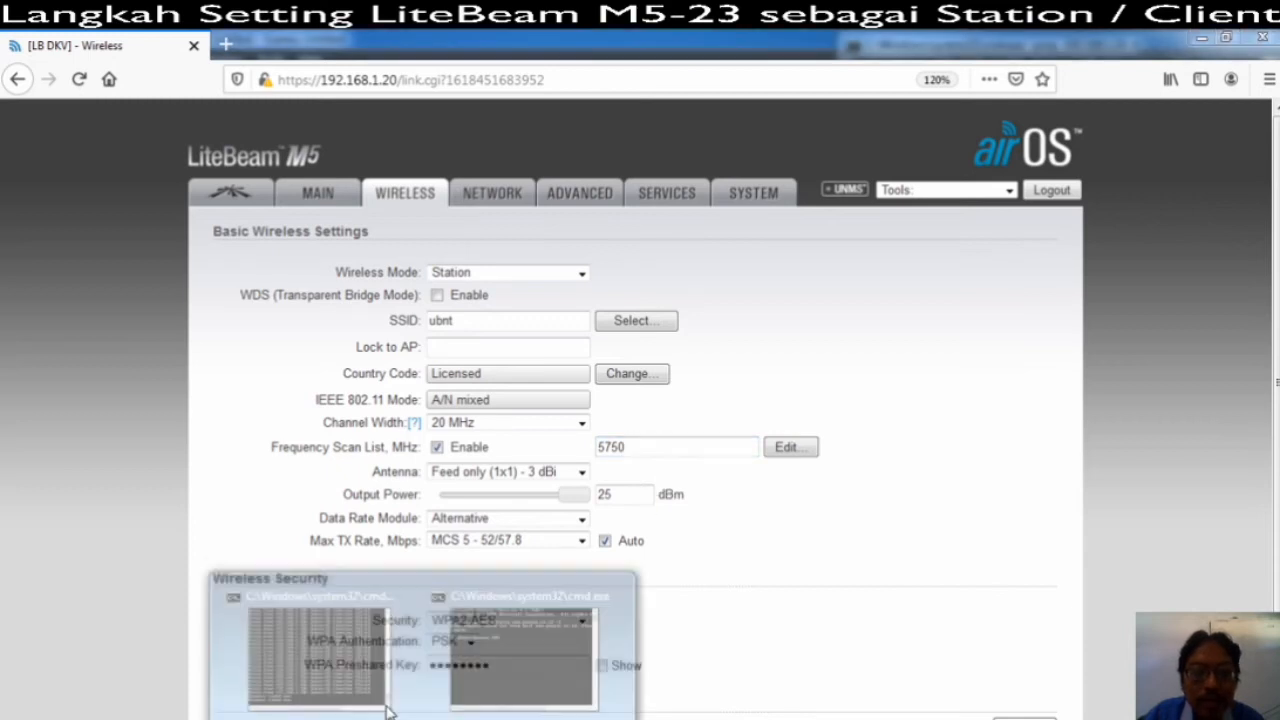
left_click(368, 660)
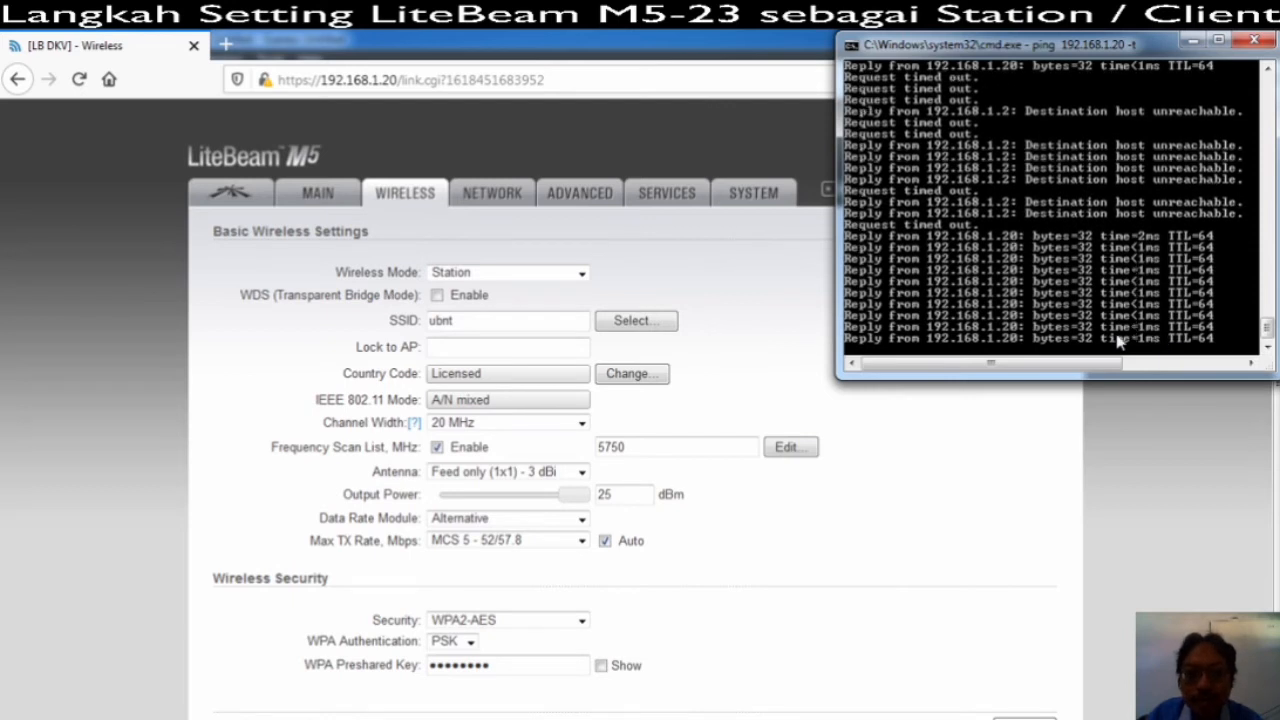
left_click(652, 322)
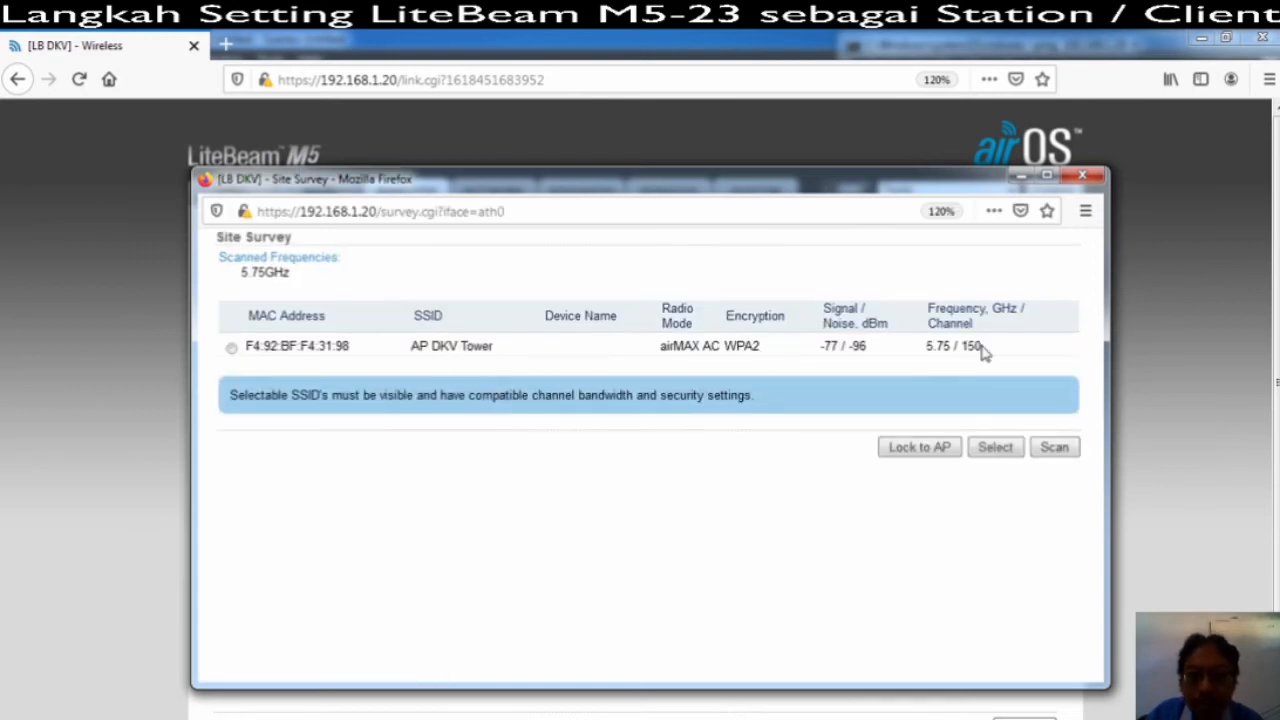
Select AP DKV Tower (5.75 GHz) from the survey and lock to its MAC
left_click_drag(927, 350, 958, 348)
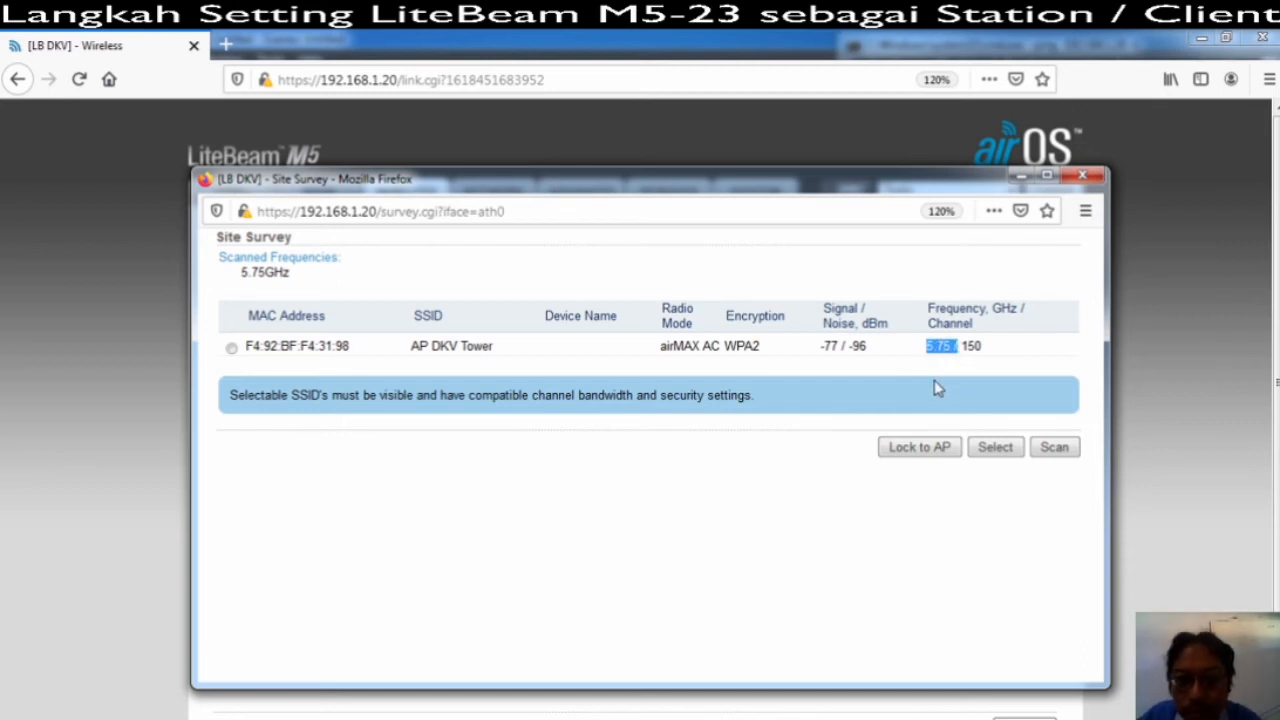
left_click(231, 348)
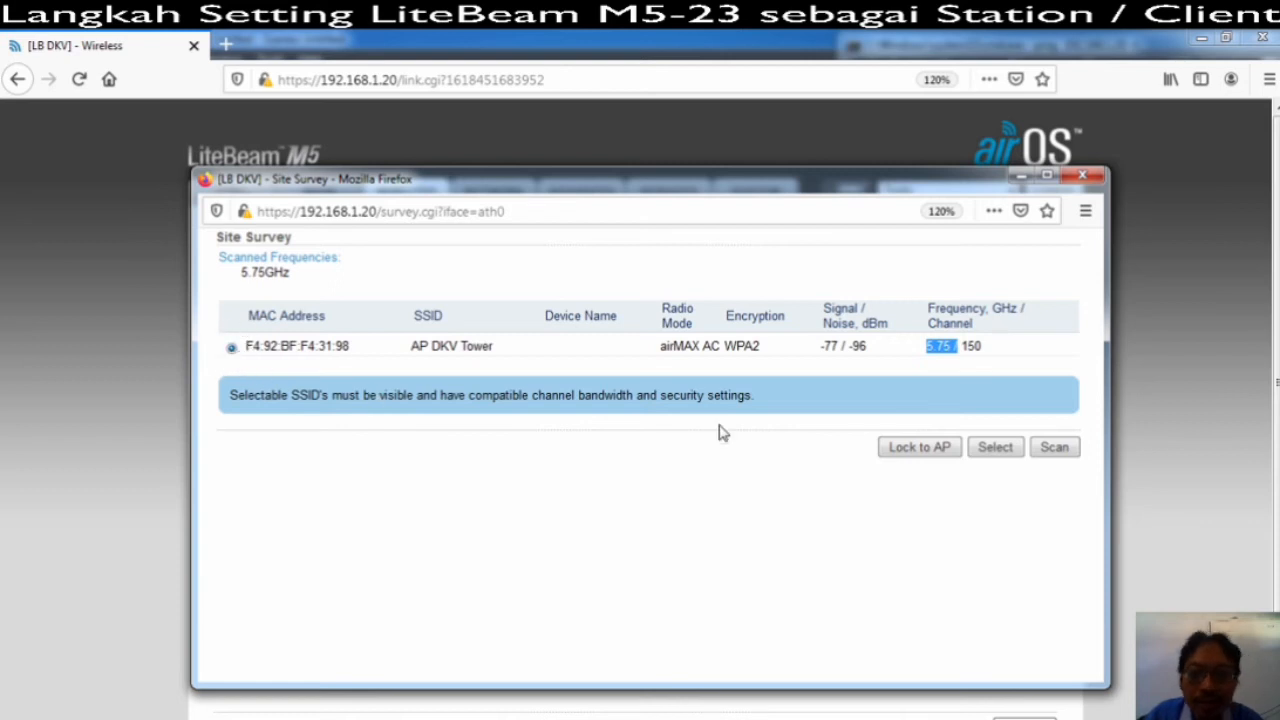
left_click(906, 450)
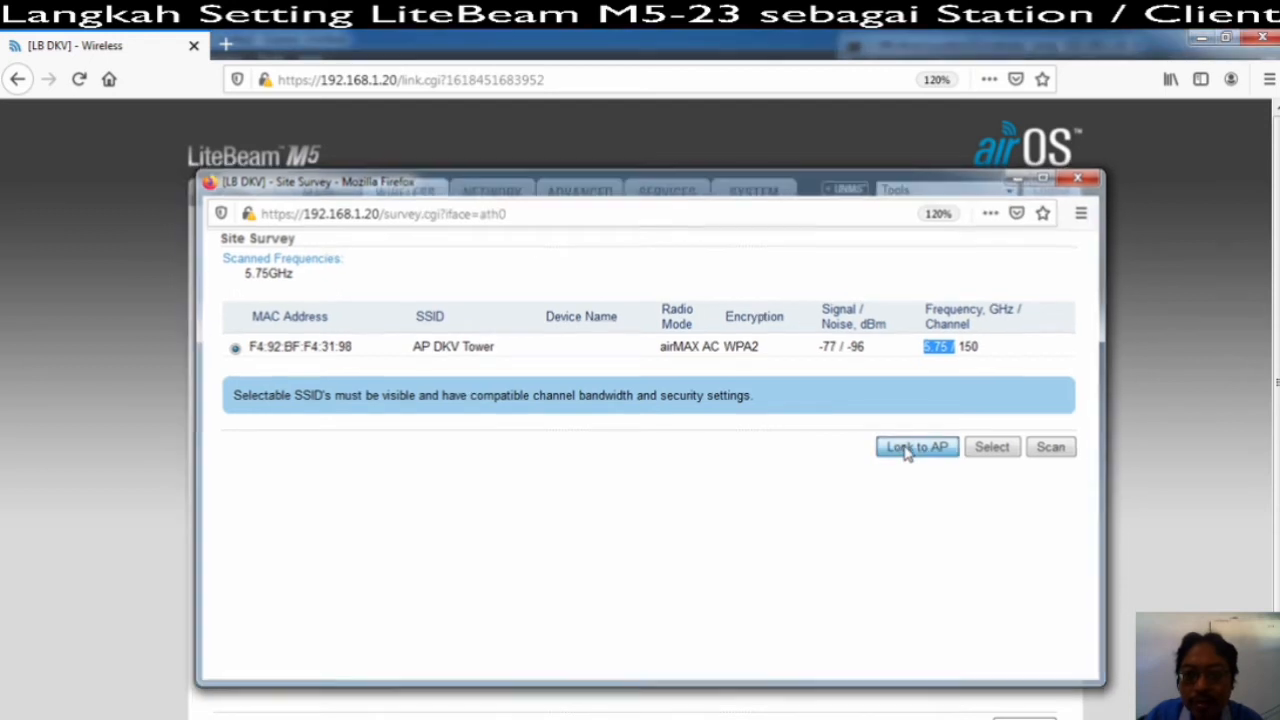
left_click_drag(541, 346, 352, 369)
left_click(565, 348)
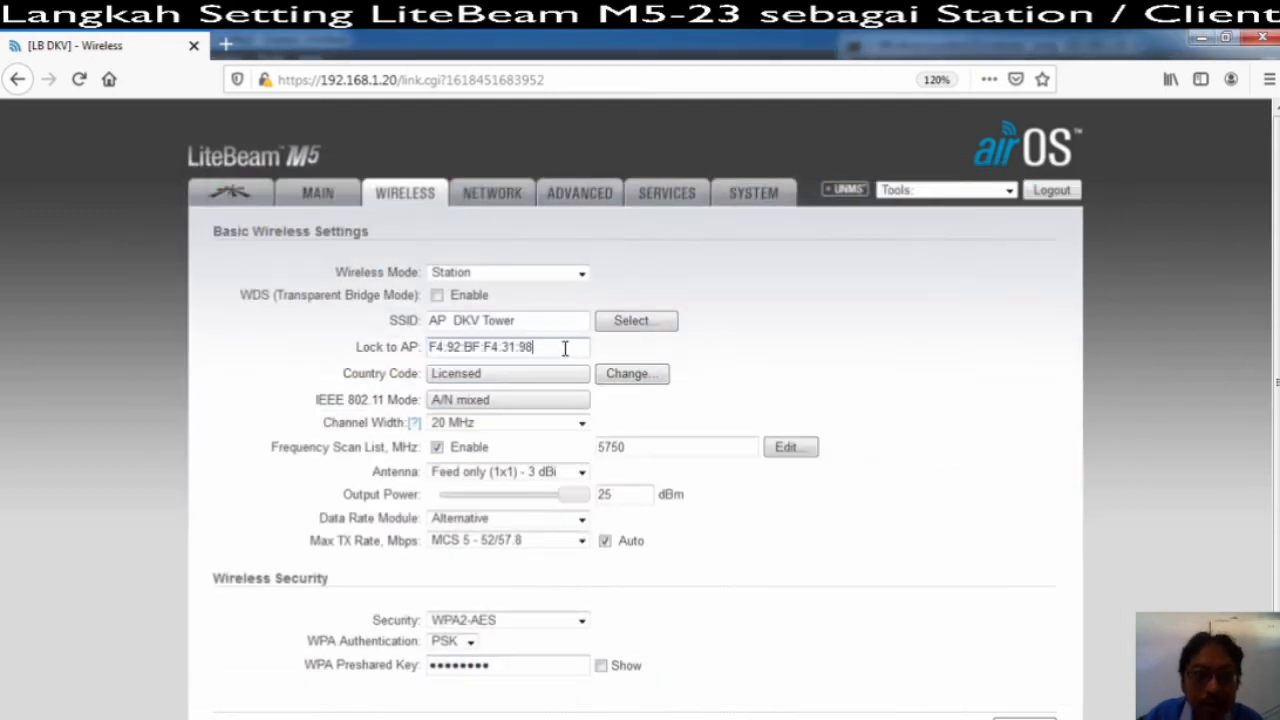
Check the AP DKV Tower SSID, then submit it and the AP lock with Change
left_click(521, 320)
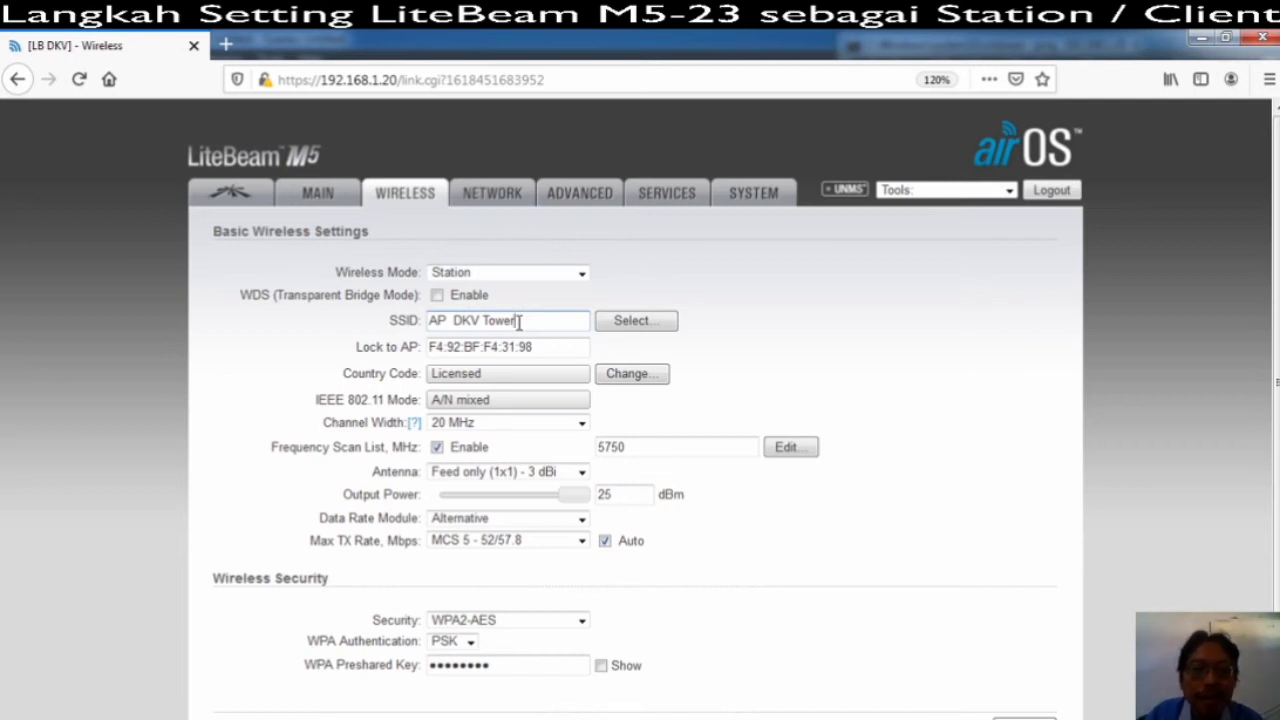
scroll(708, 402, "down", 1)
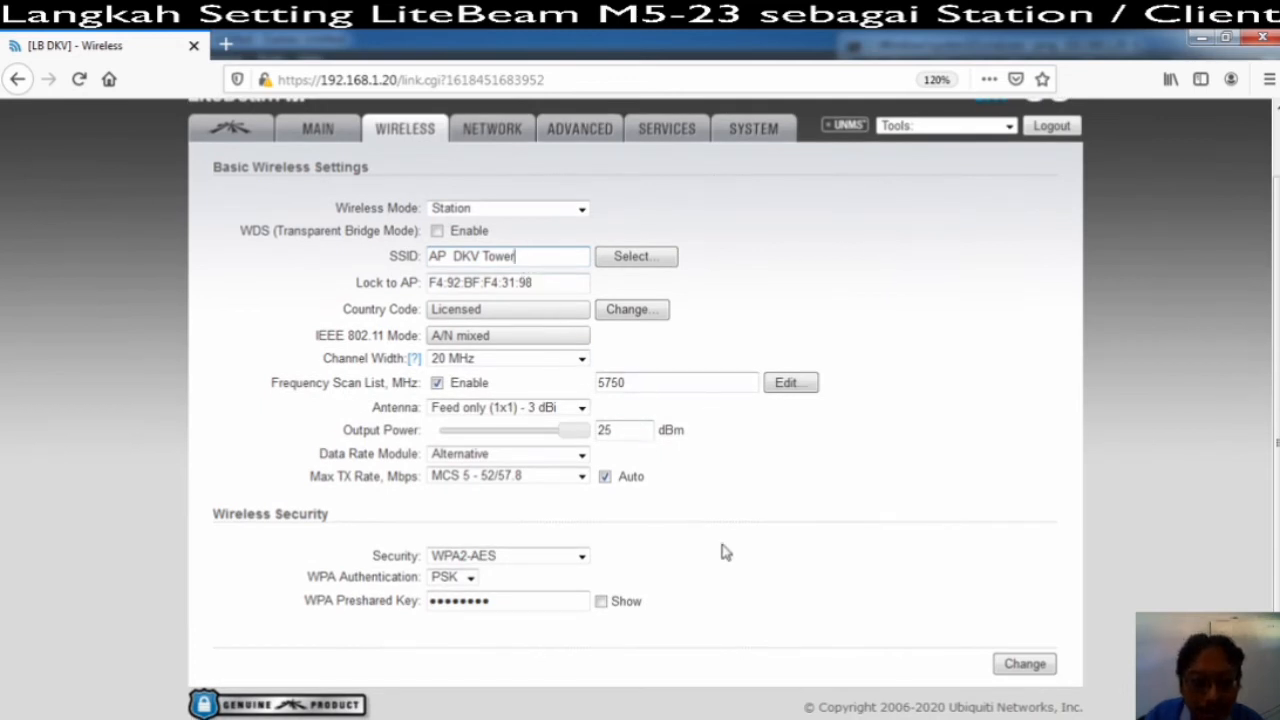
left_click(1036, 672)
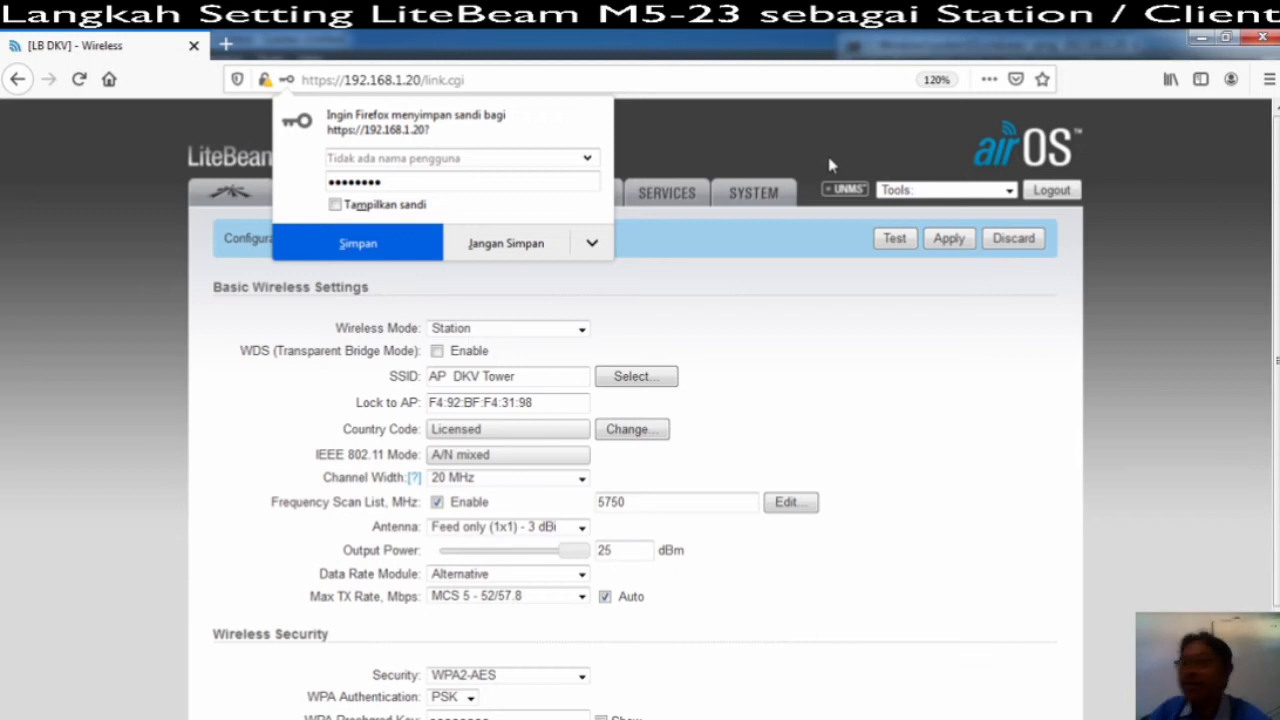
Apply the pending AP DKV Tower settings, declining the browser's password-save prompts
left_click(487, 250)
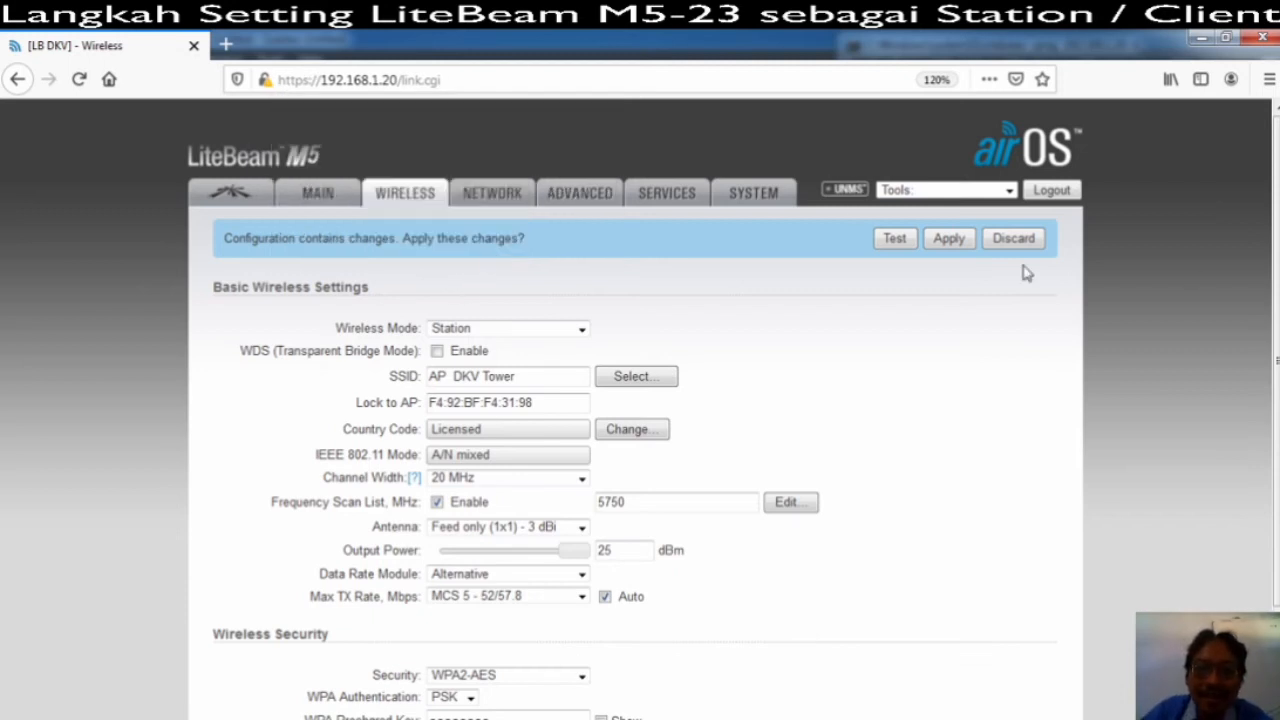
left_click(950, 242)
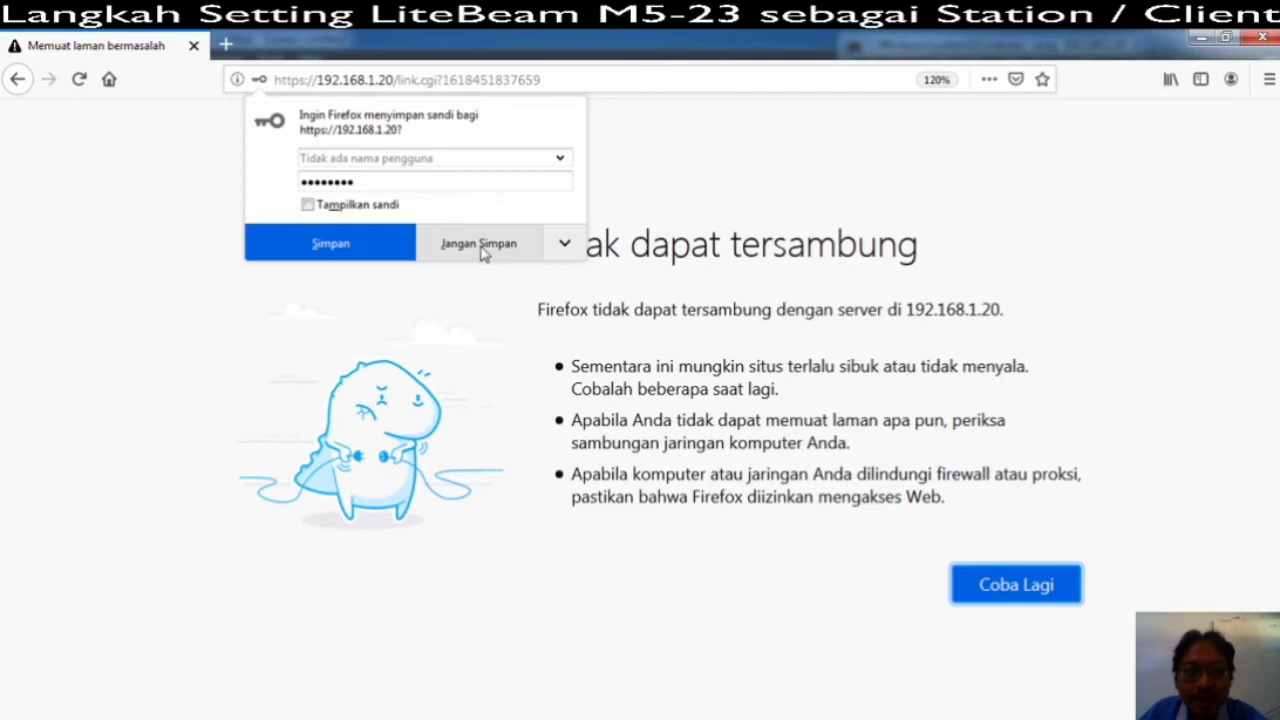
left_click(483, 251)
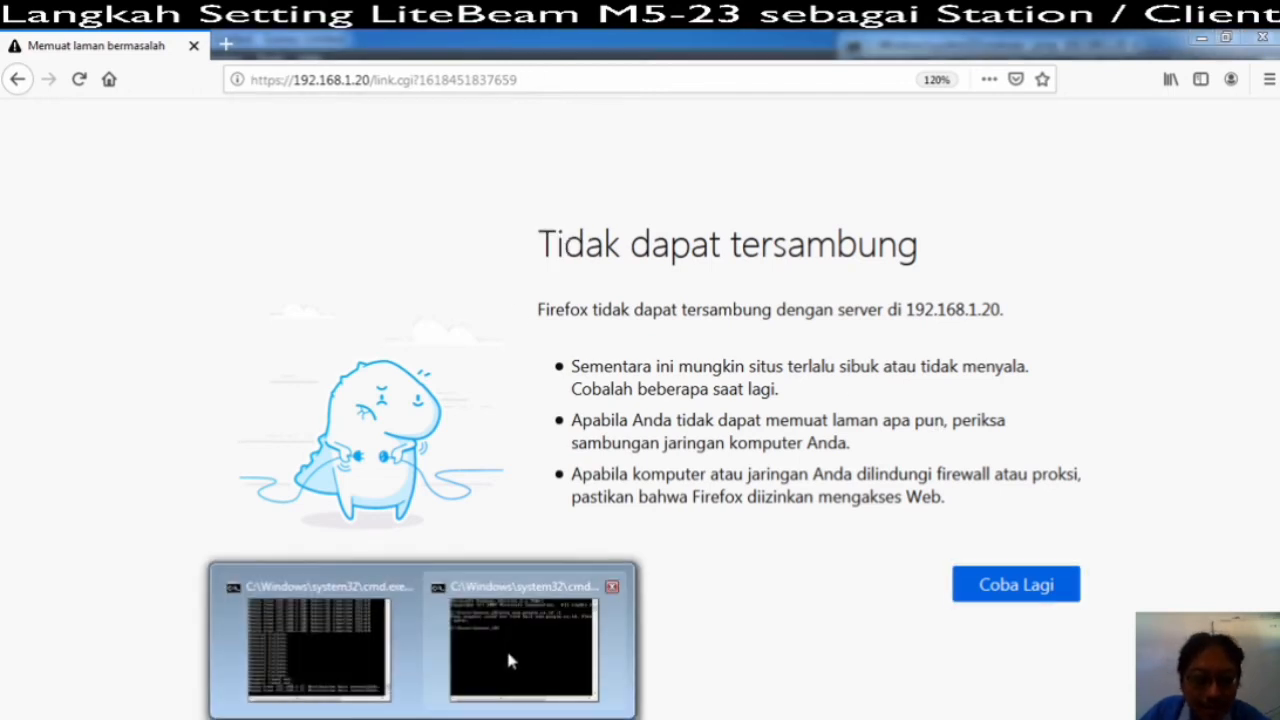
Bring the ping to 192.168.1.20 forward and open the wireless networks list
left_click(506, 647)
left_click(295, 643)
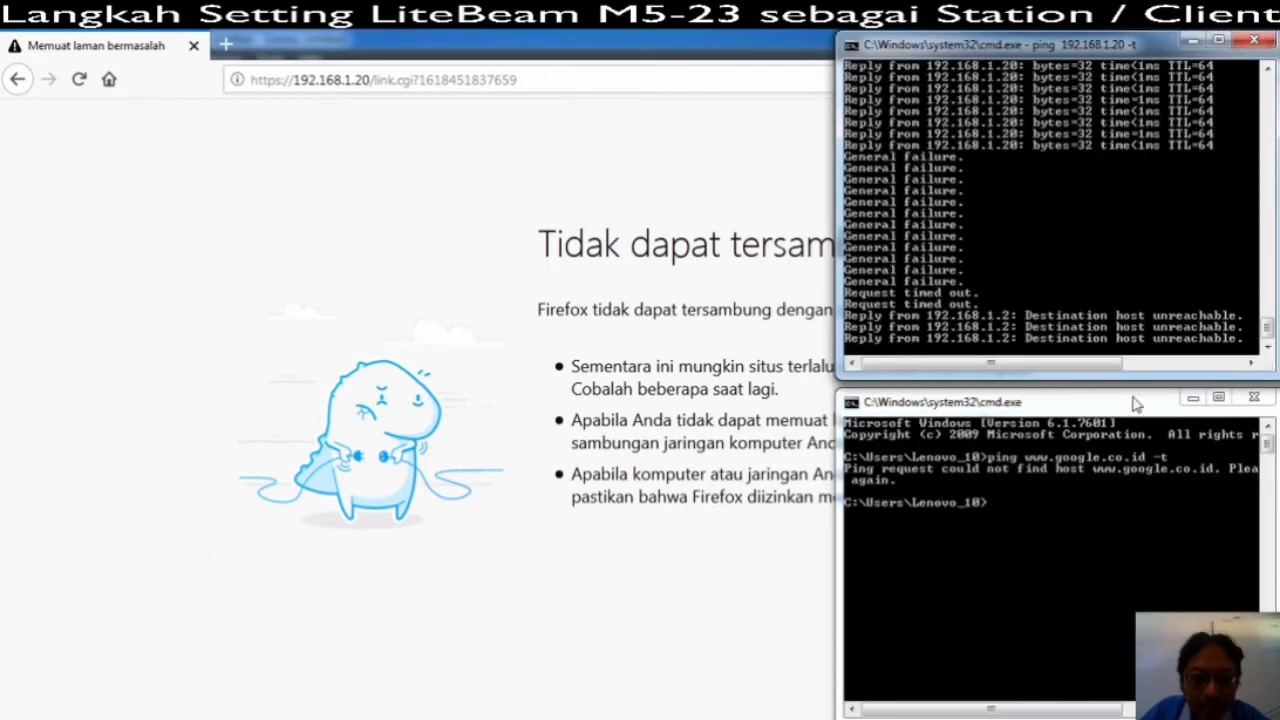
left_click(1192, 398)
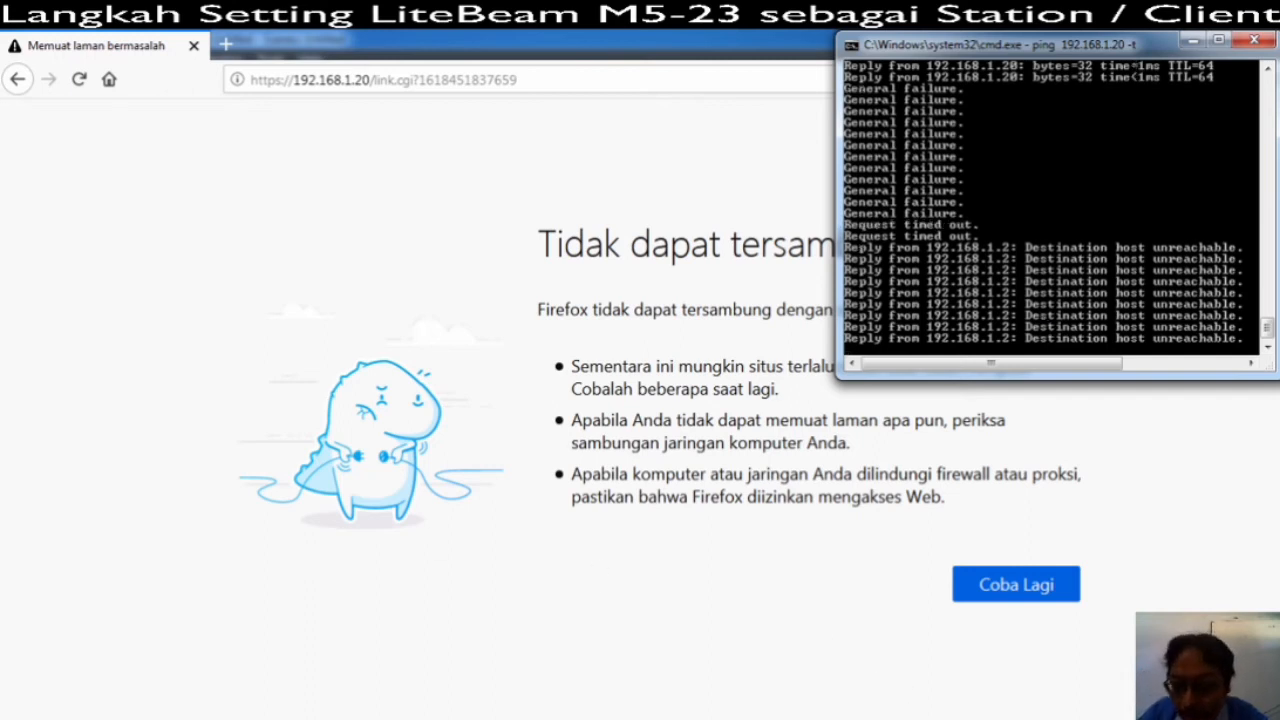
left_click(1155, 716)
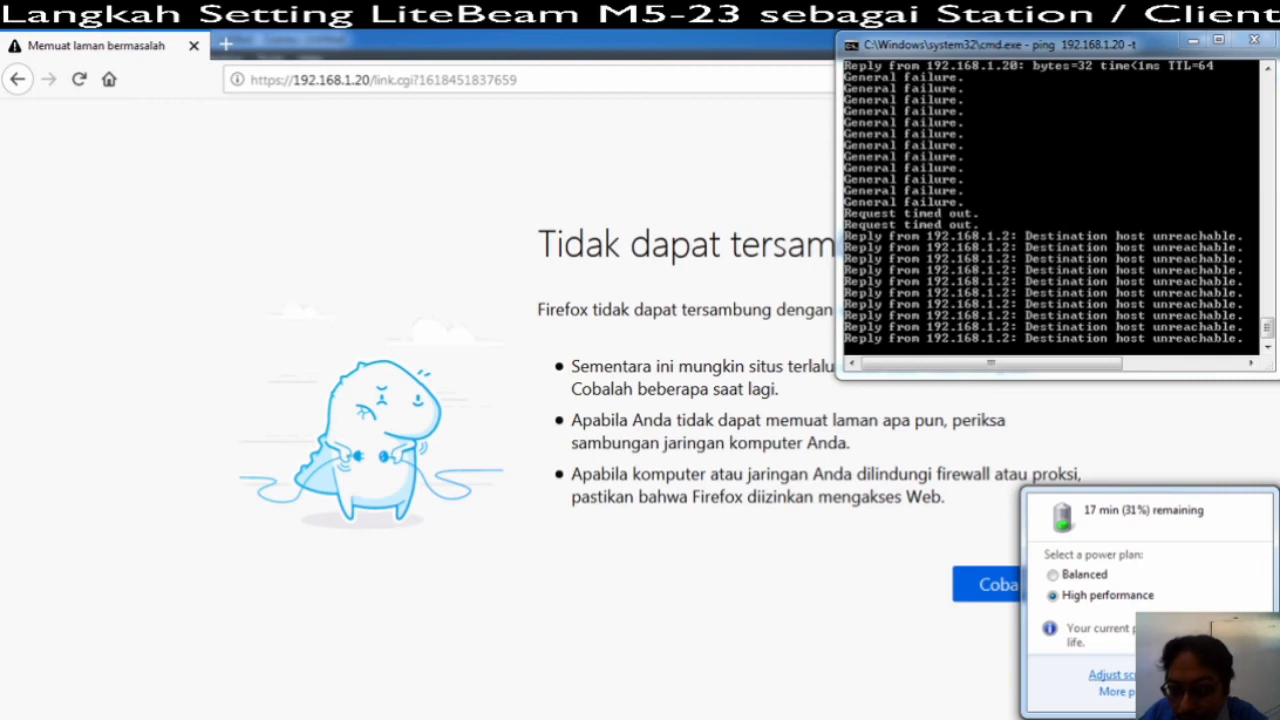
left_click(1137, 716)
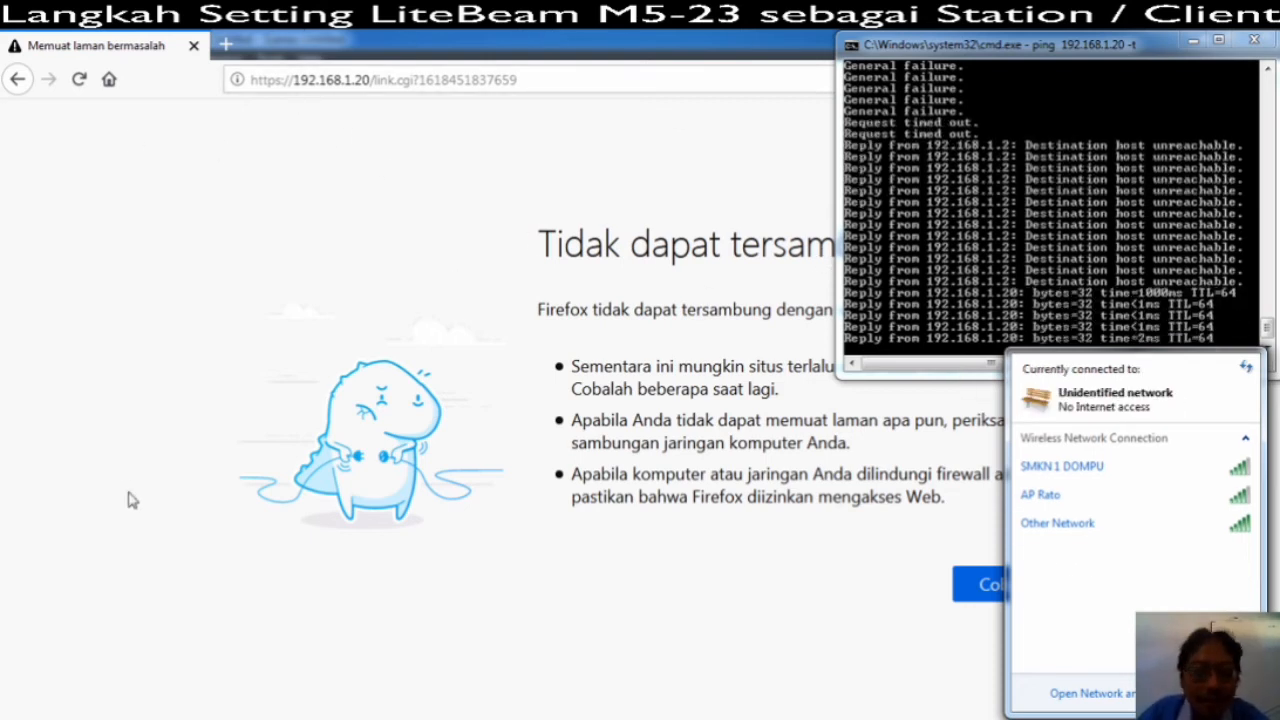
Apply the pending wireless configuration changes and check the running ping console
left_click(79, 79)
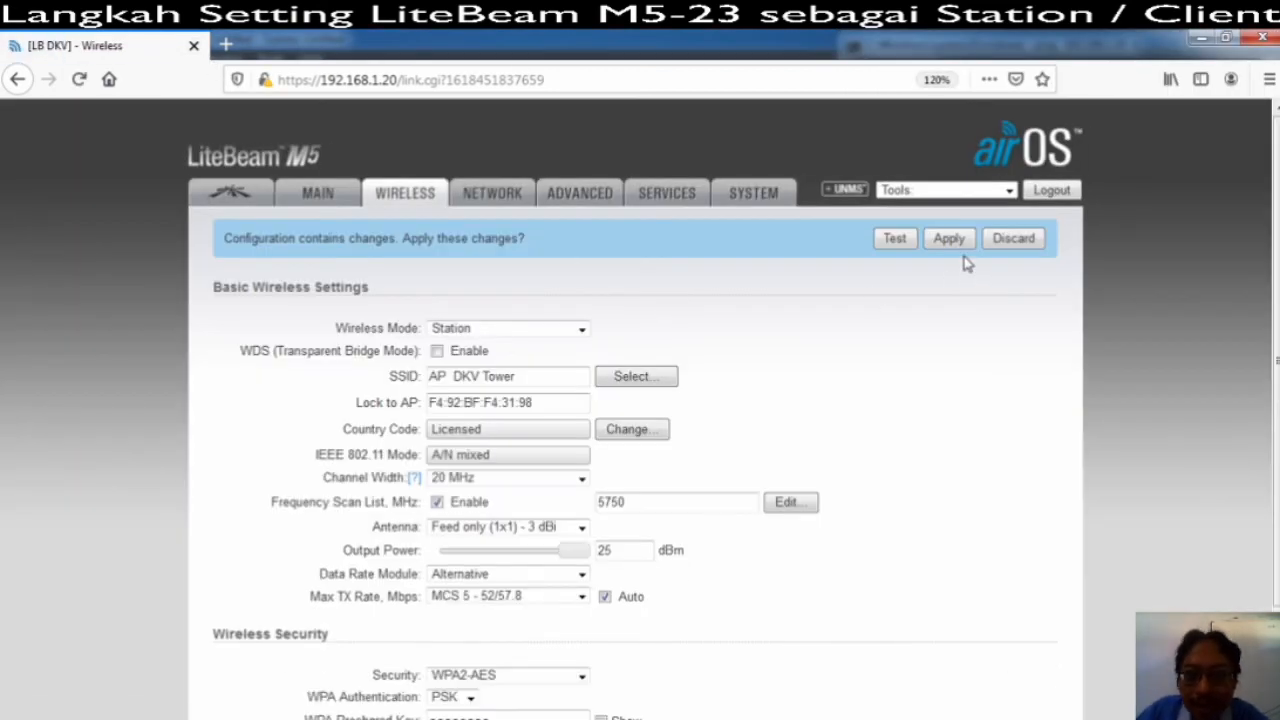
left_click(951, 240)
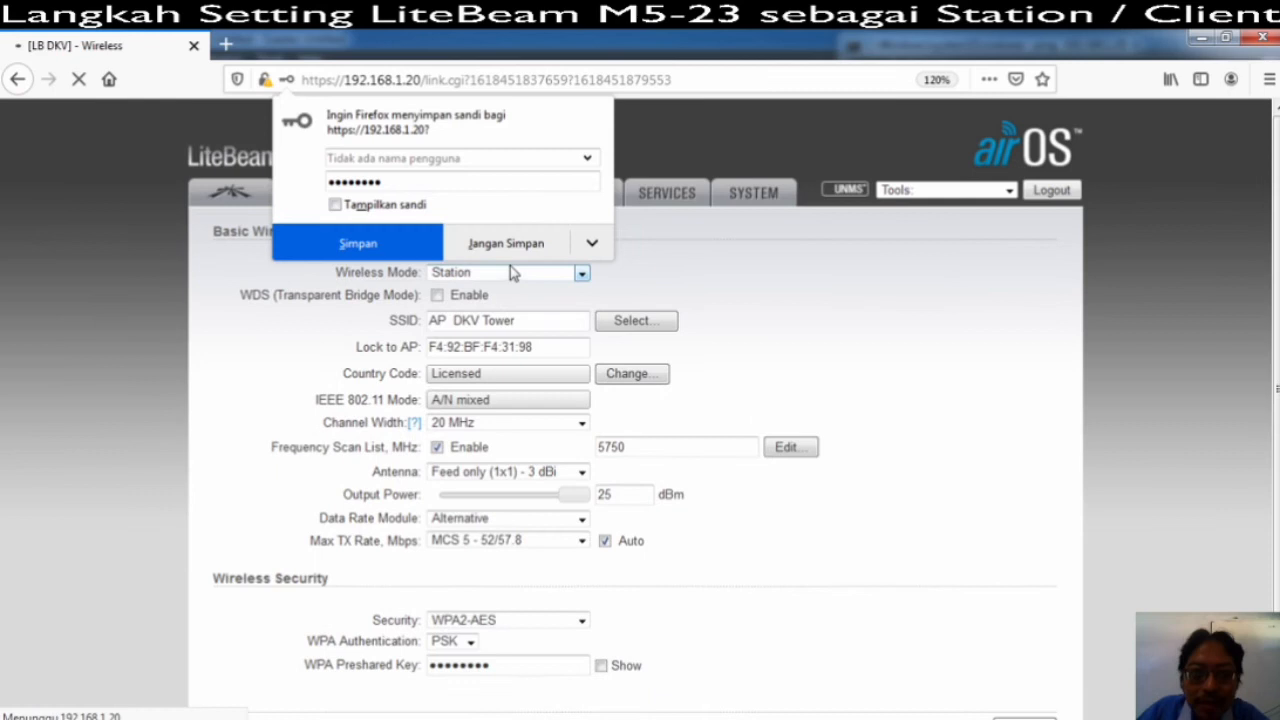
left_click(506, 243)
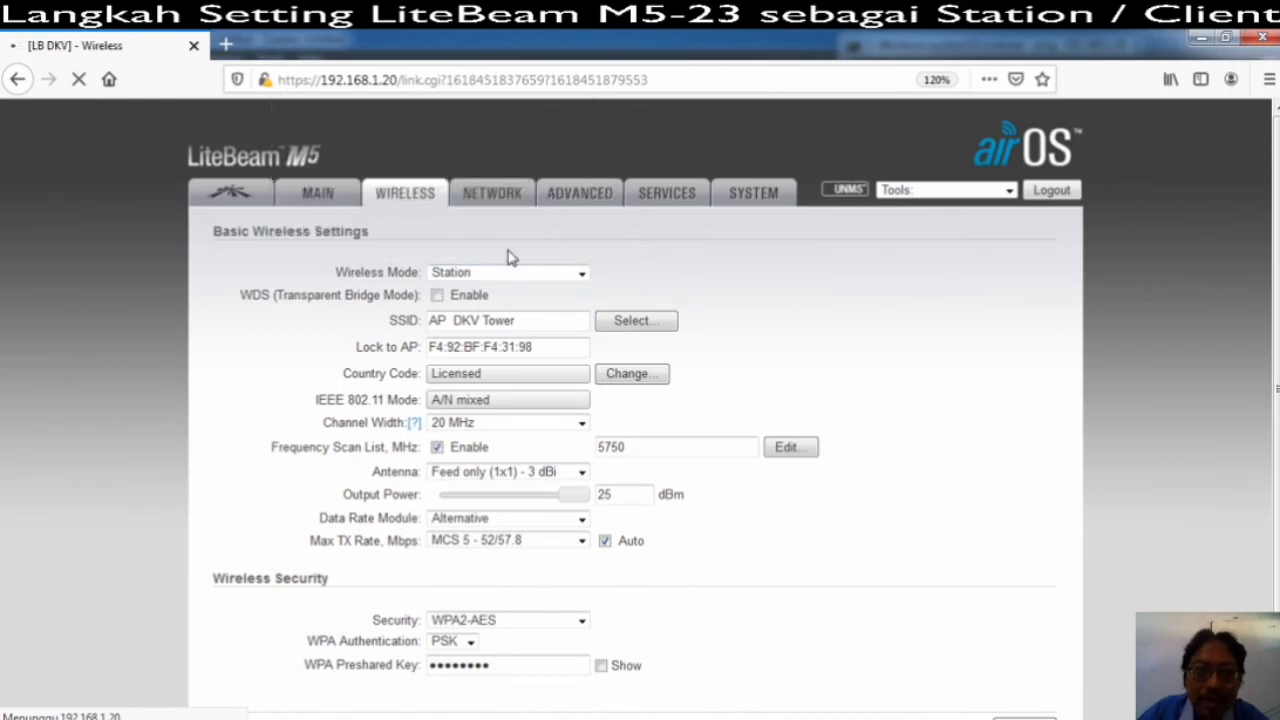
left_click(320, 682)
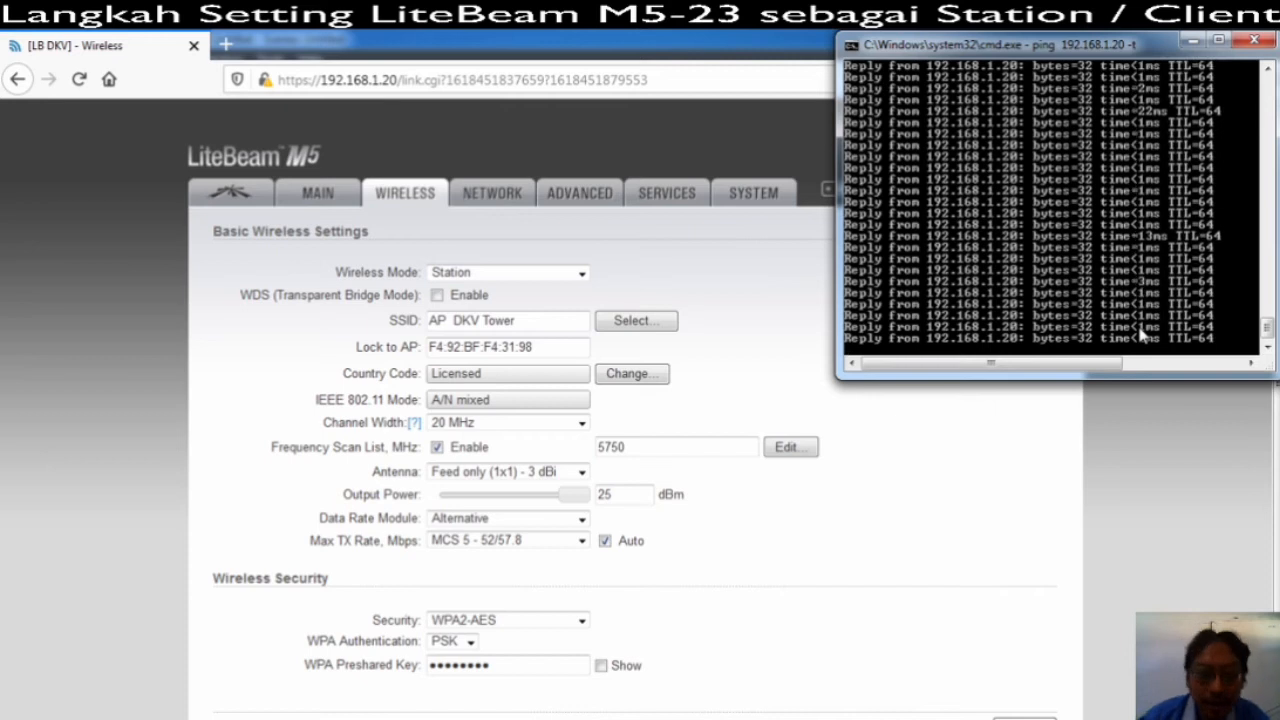
Check the Main status page for Station mode with SSID AP DKV Tower
left_click(310, 198)
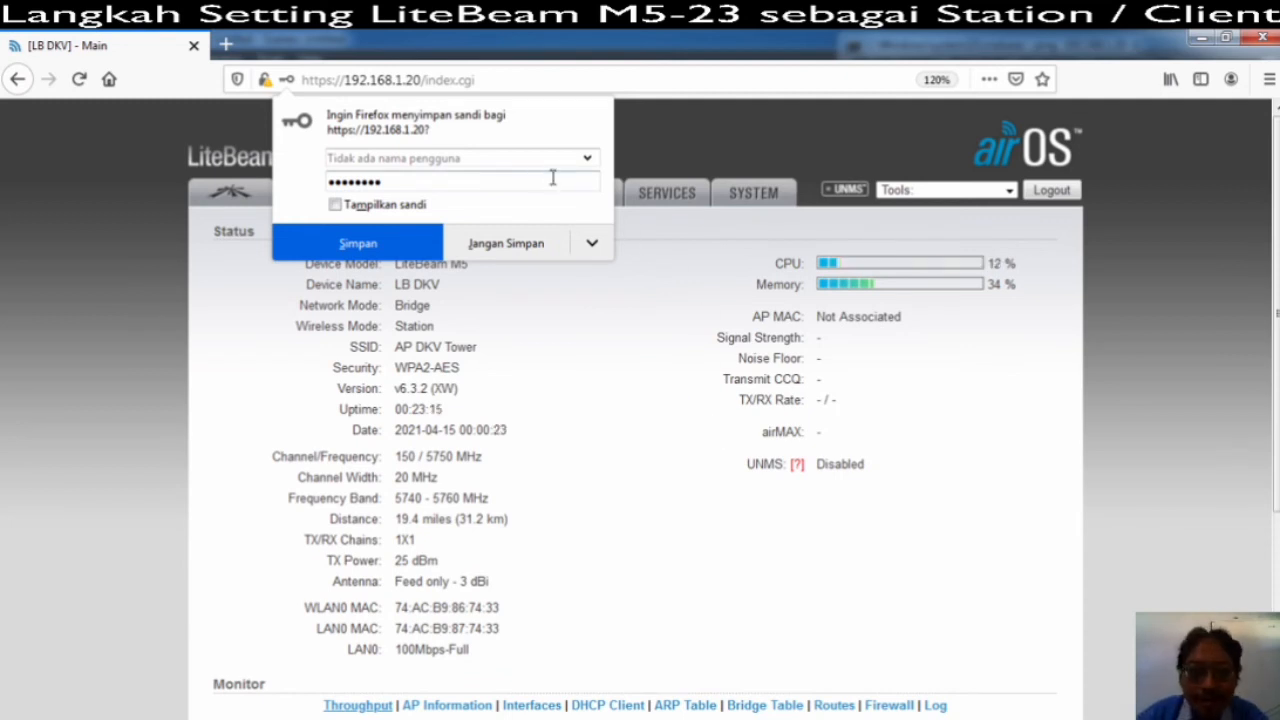
left_click(506, 254)
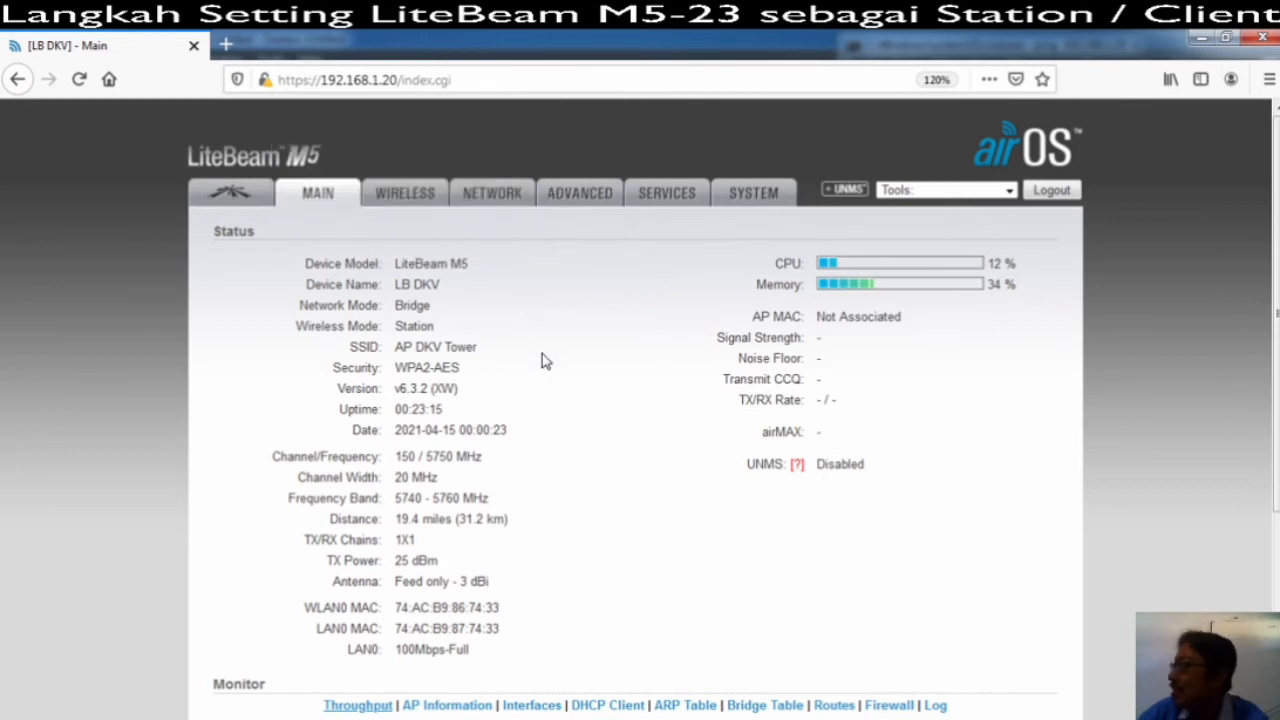
left_click(412, 198)
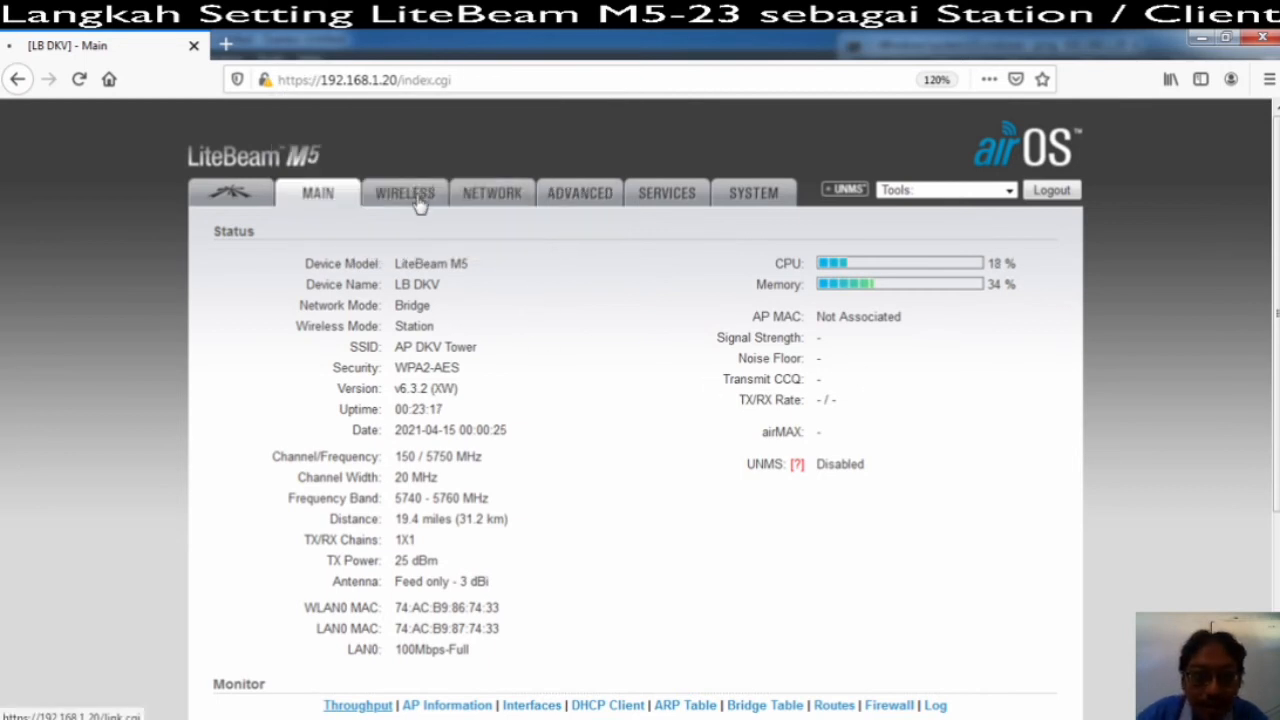
Select the 11x14 (1x1) - 23 dBi antenna on the Wireless page
scroll(510, 225, "down", 1)
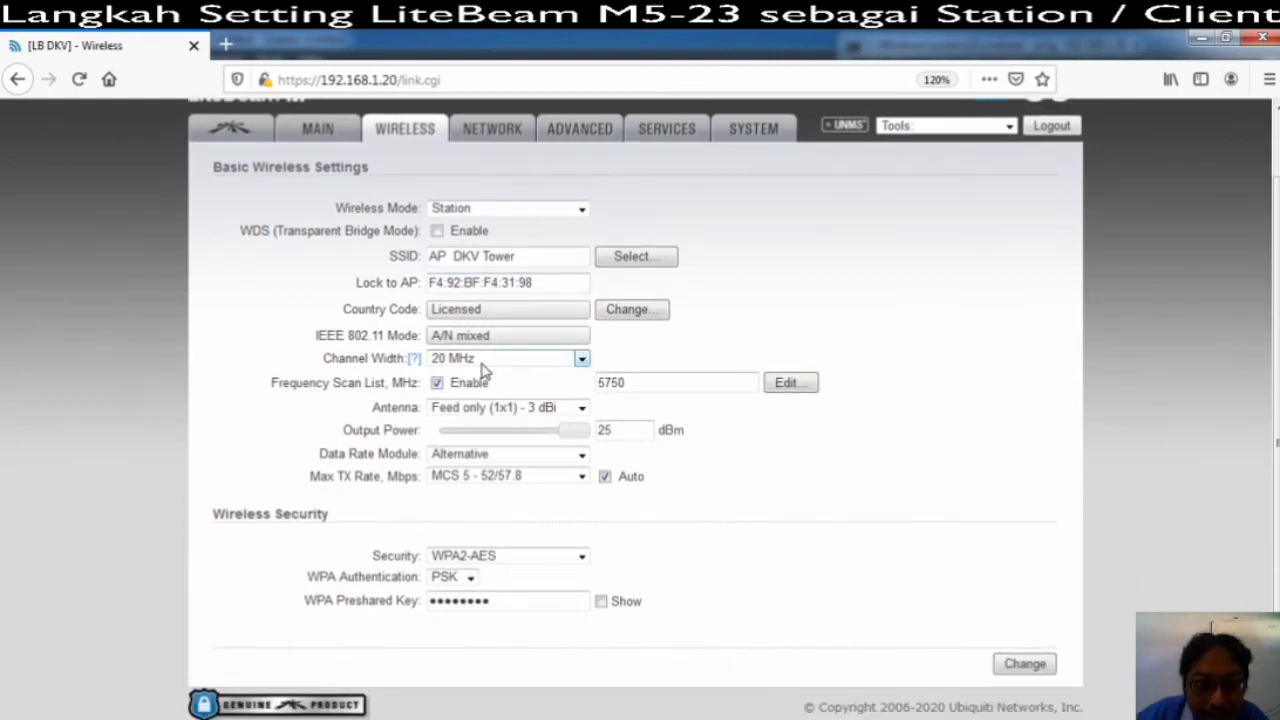
left_click(542, 414)
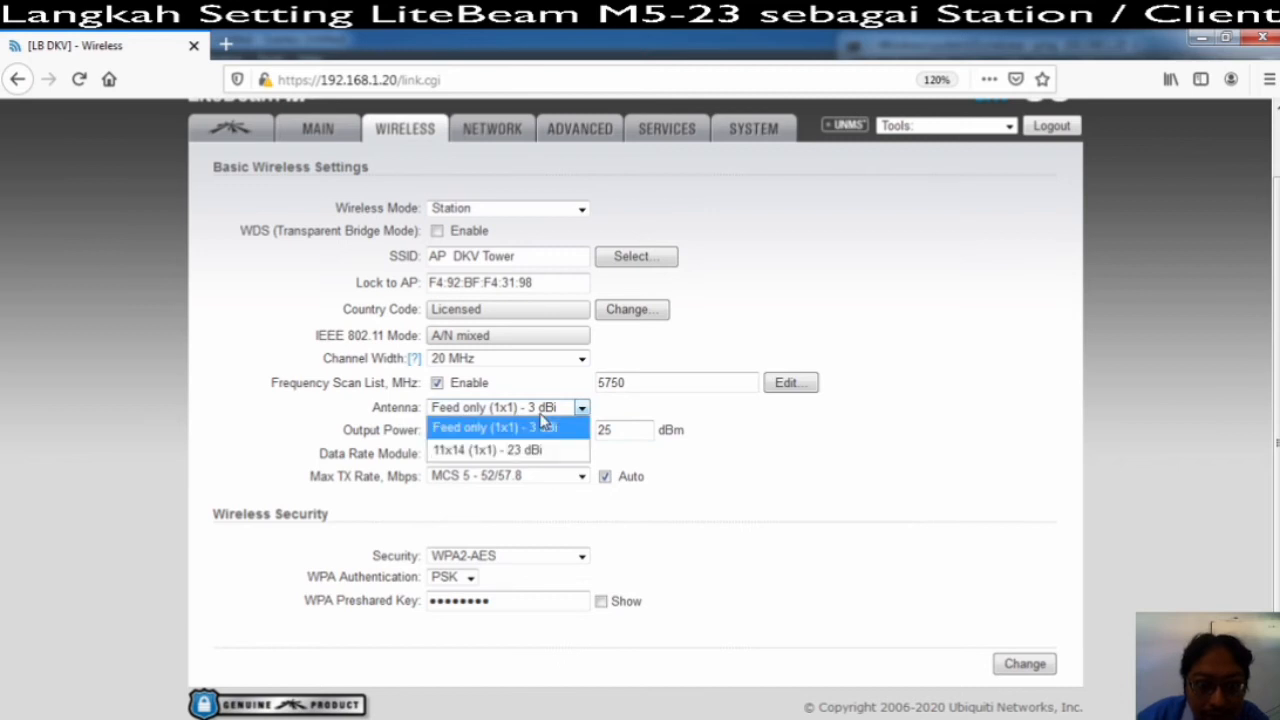
left_click(525, 451)
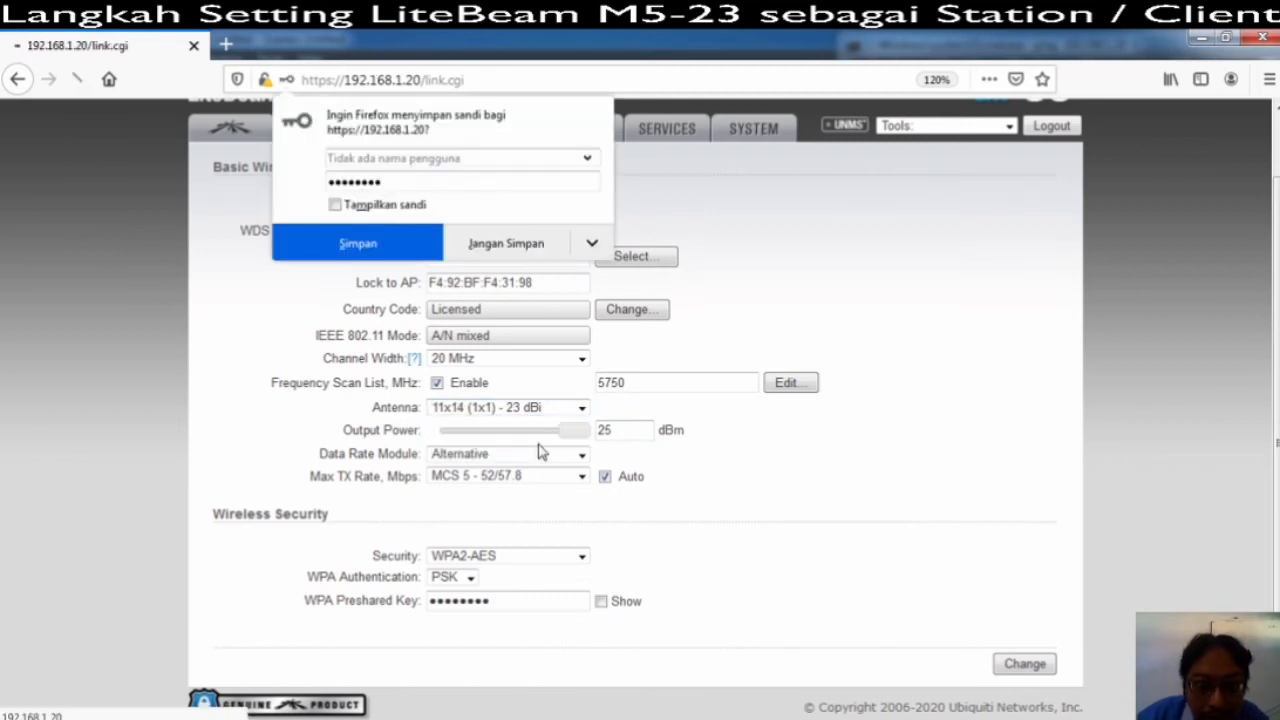
left_click(505, 245)
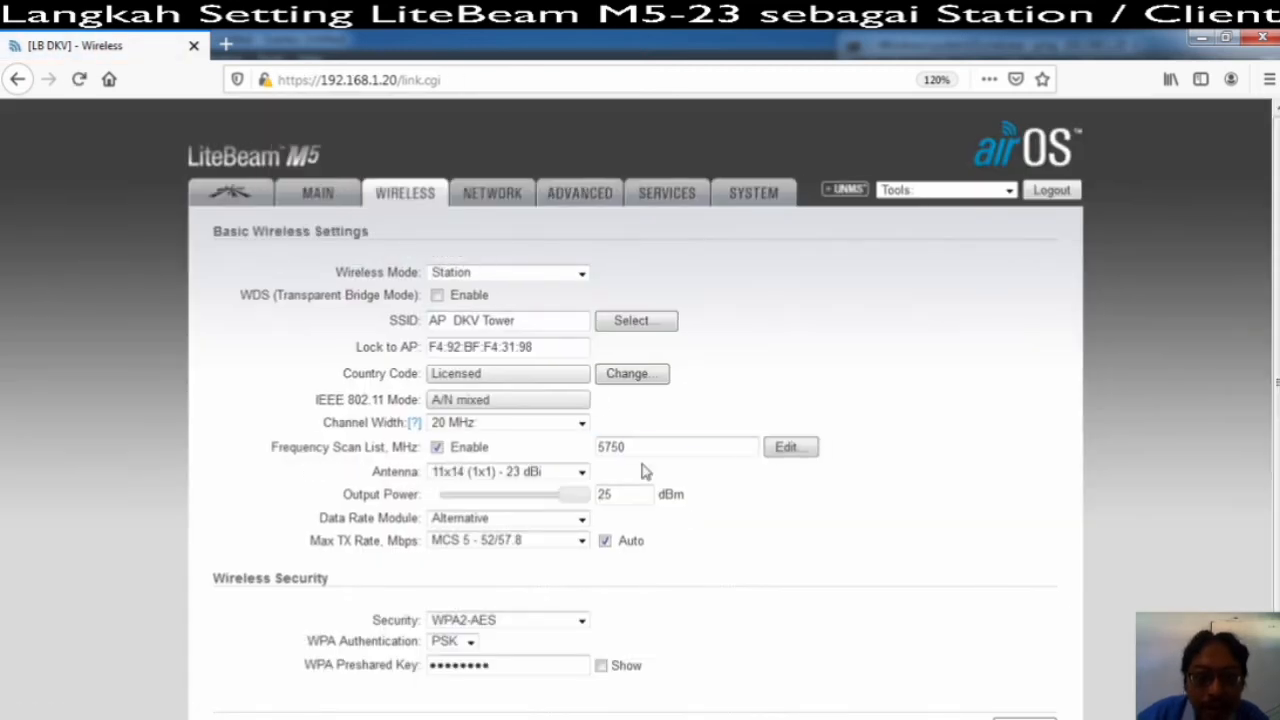
Save and apply the antenna change, then check the ping console for replies
scroll(750, 505, "down", 1)
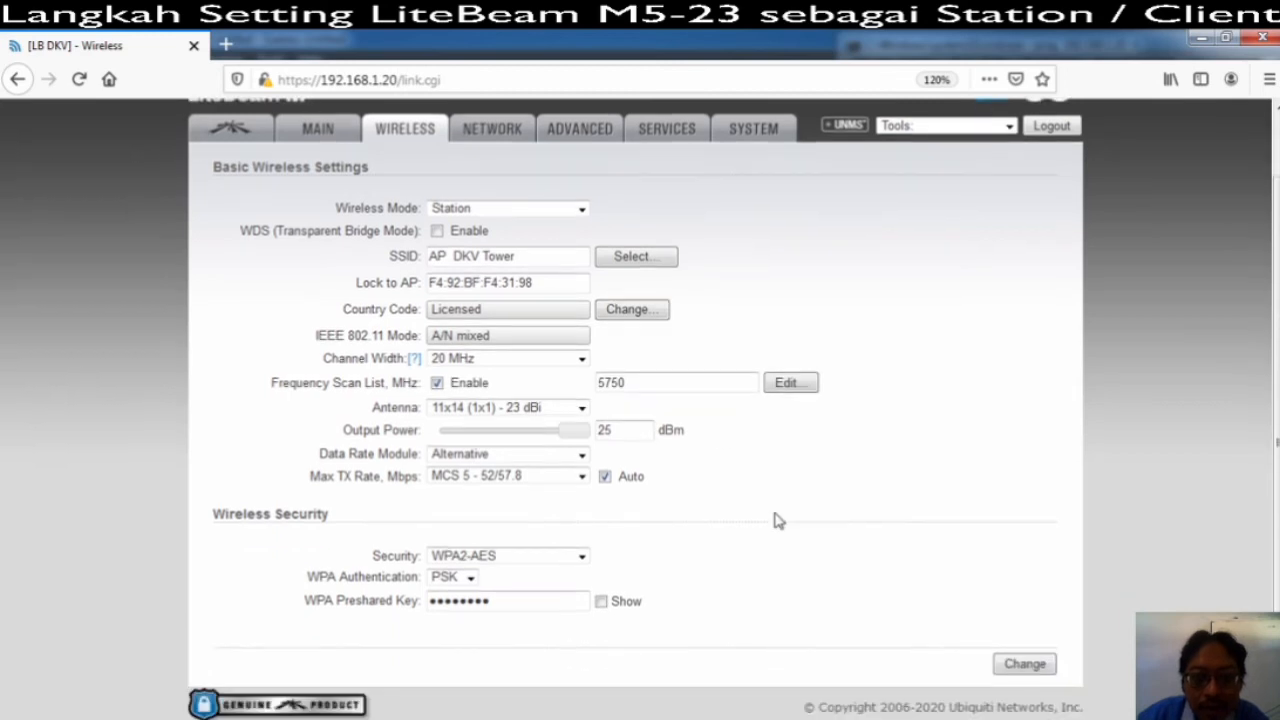
left_click(1024, 663)
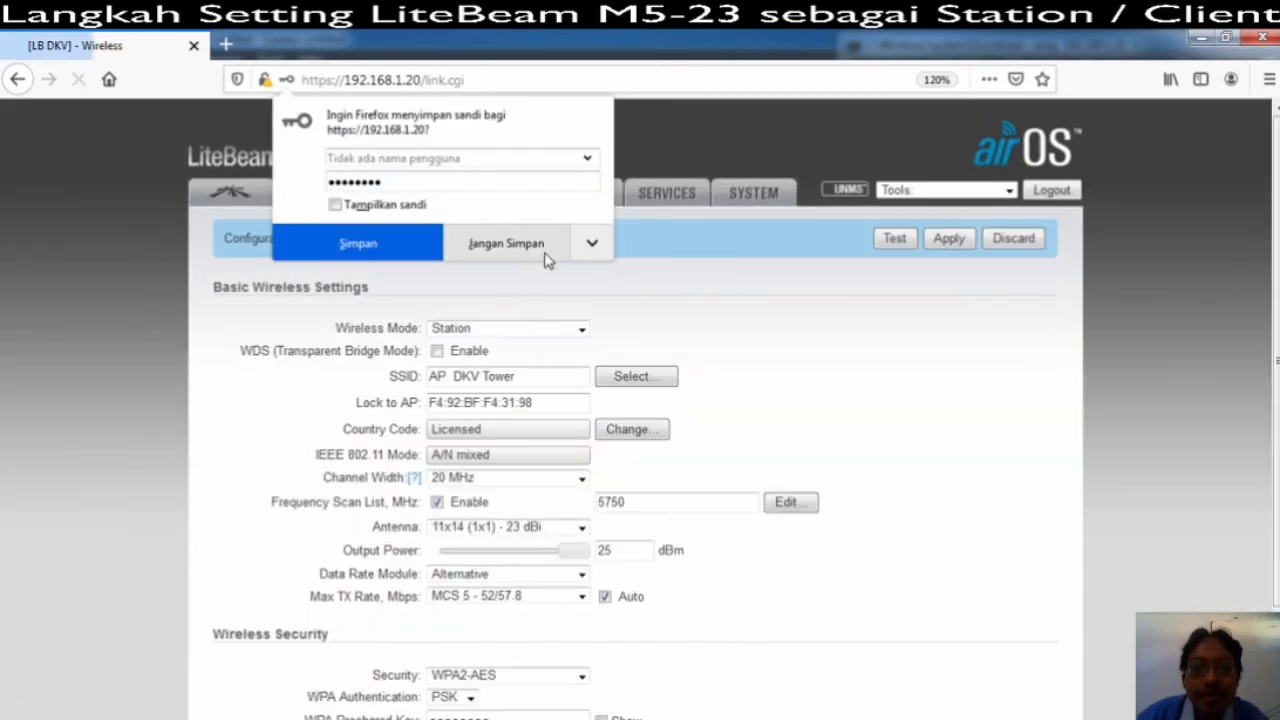
left_click(506, 245)
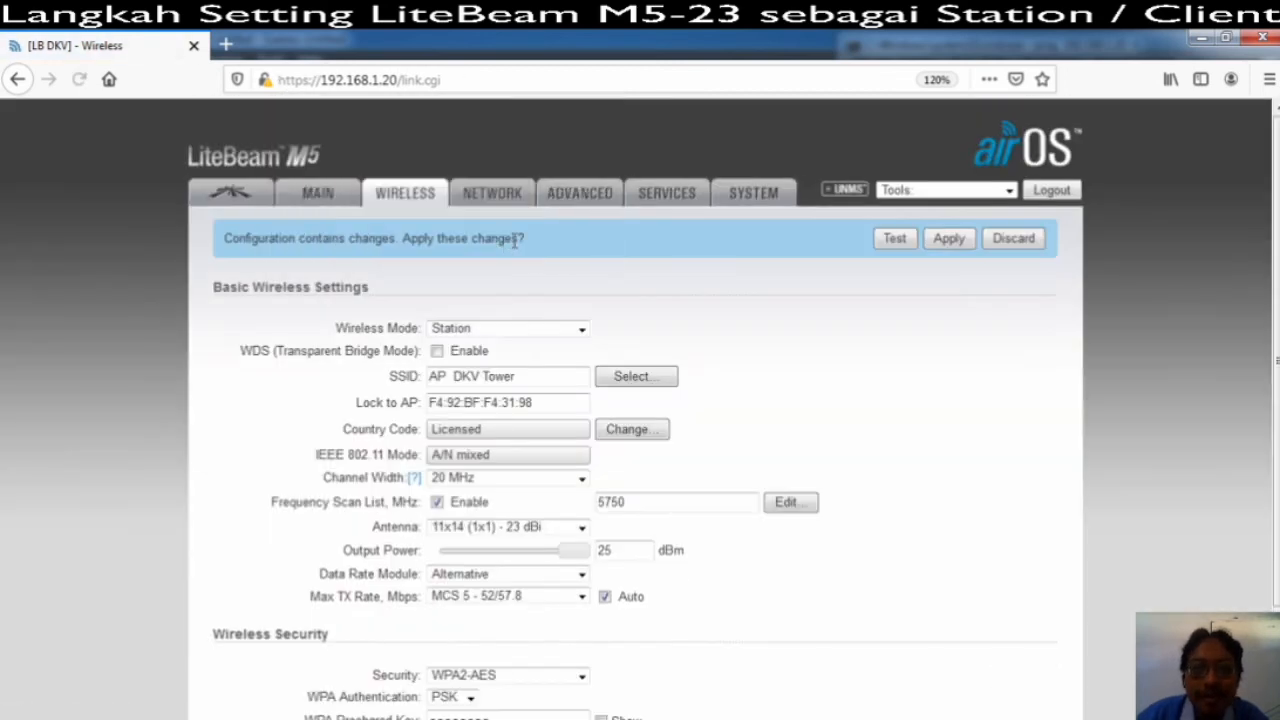
left_click(950, 240)
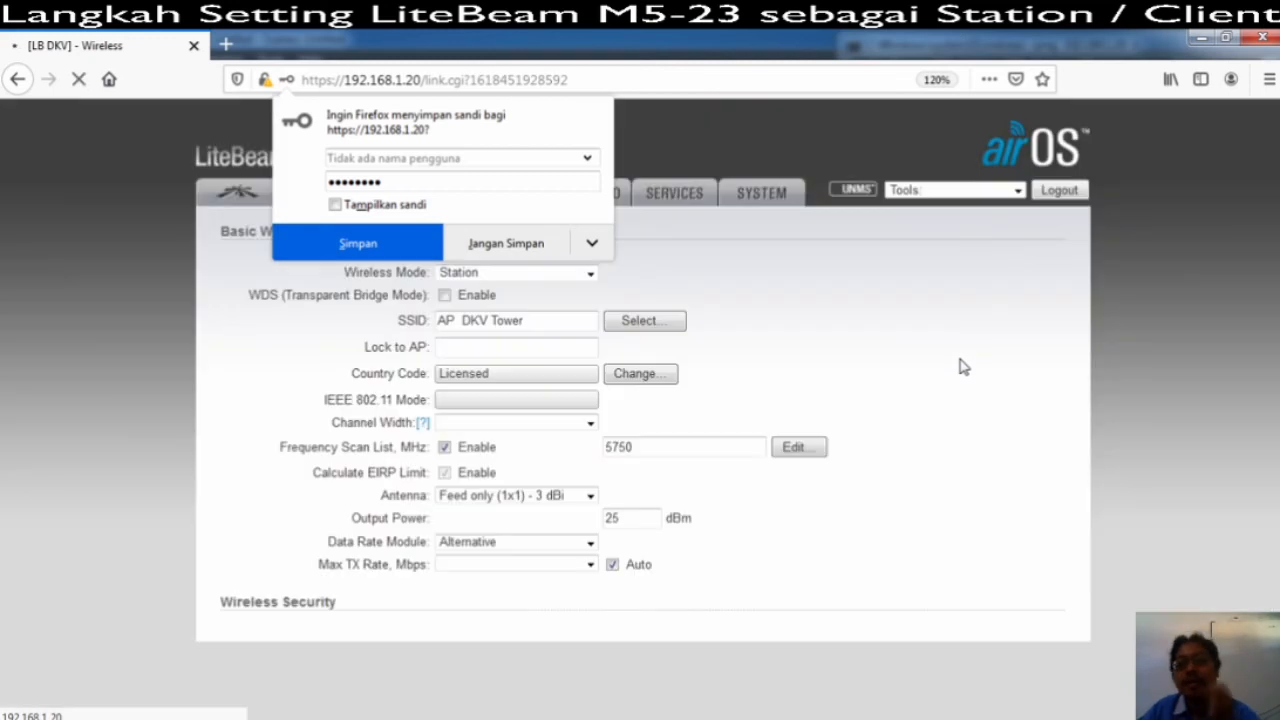
left_click(506, 257)
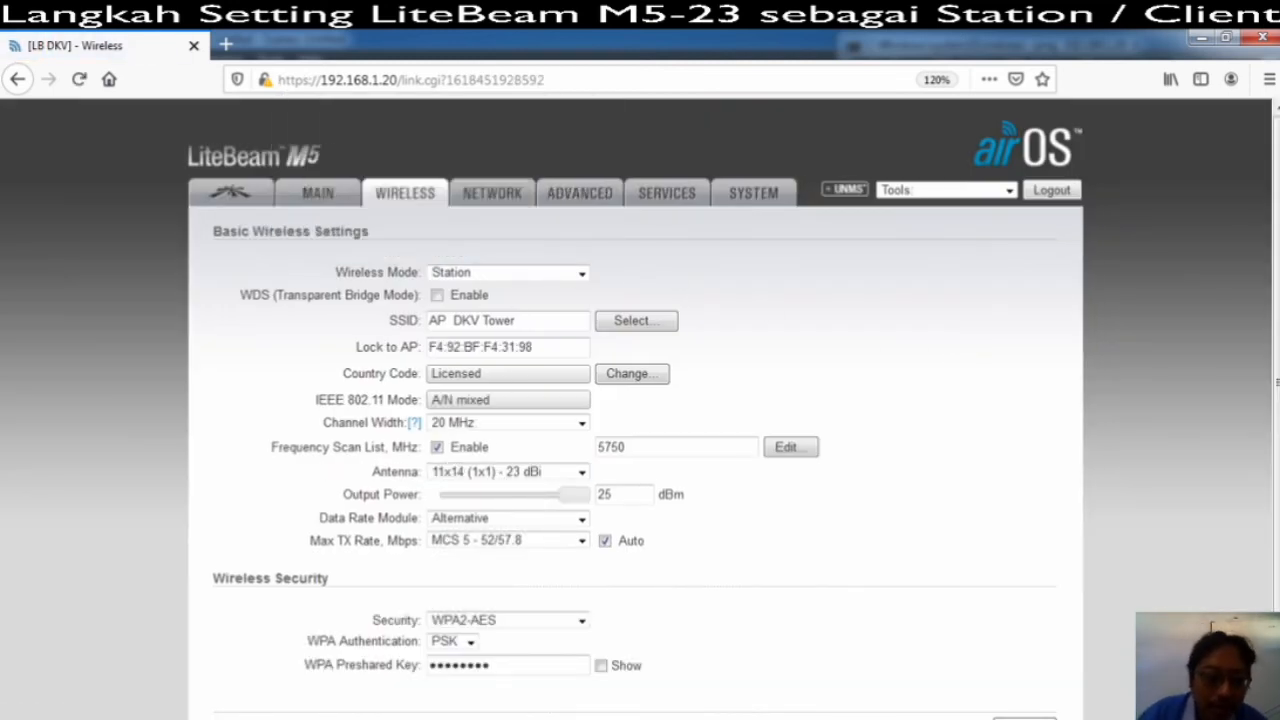
left_click(423, 719)
left_click(314, 680)
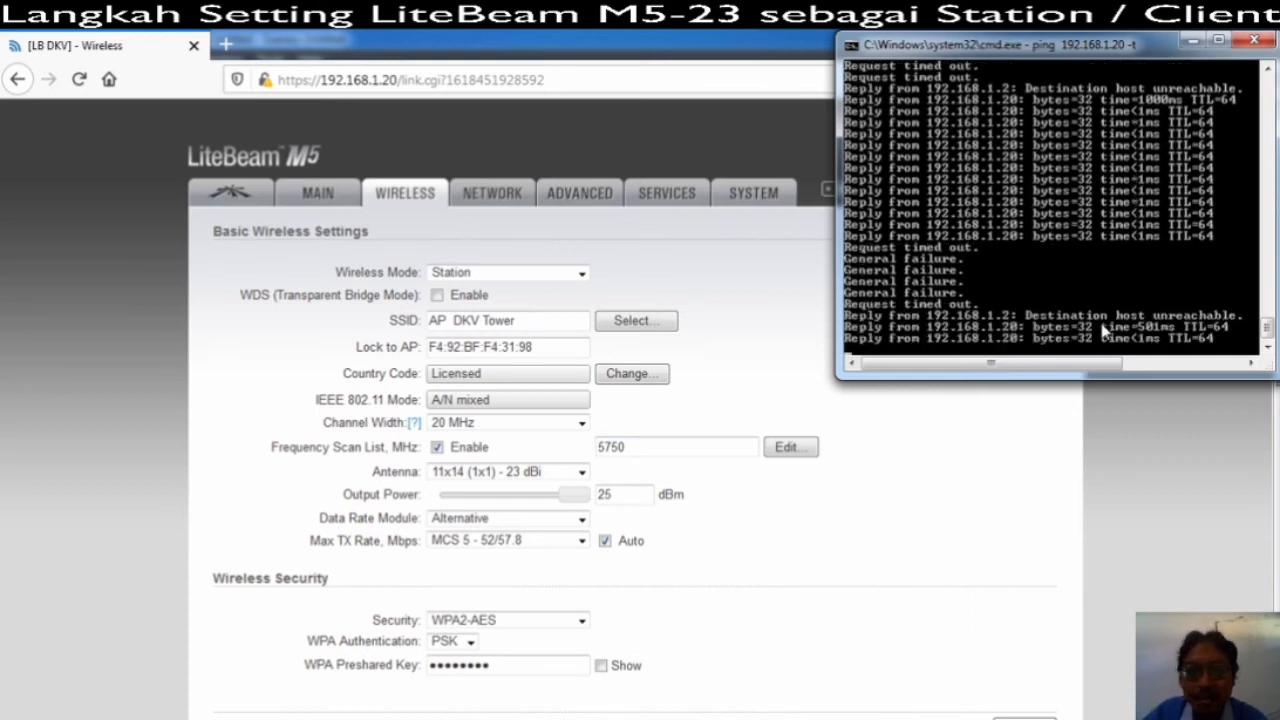
Log back in to the LiteBeam and open its Network settings page
left_click(453, 207)
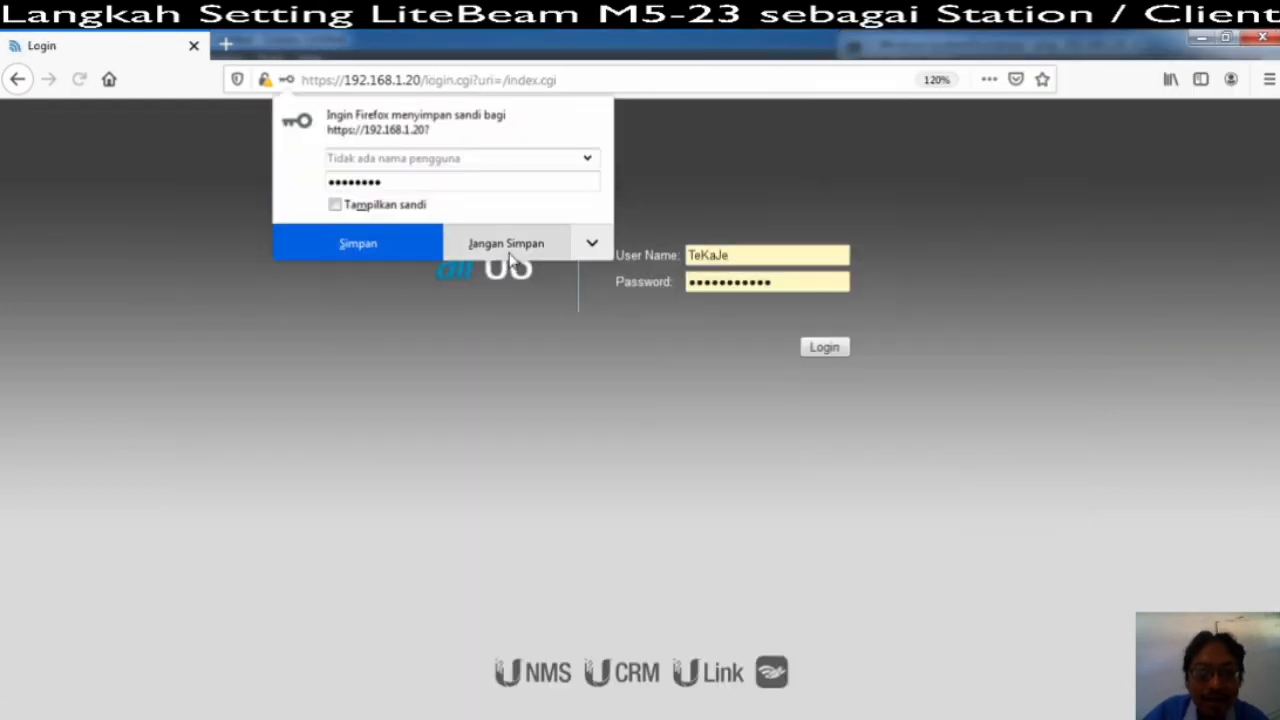
left_click(510, 245)
left_click(820, 352)
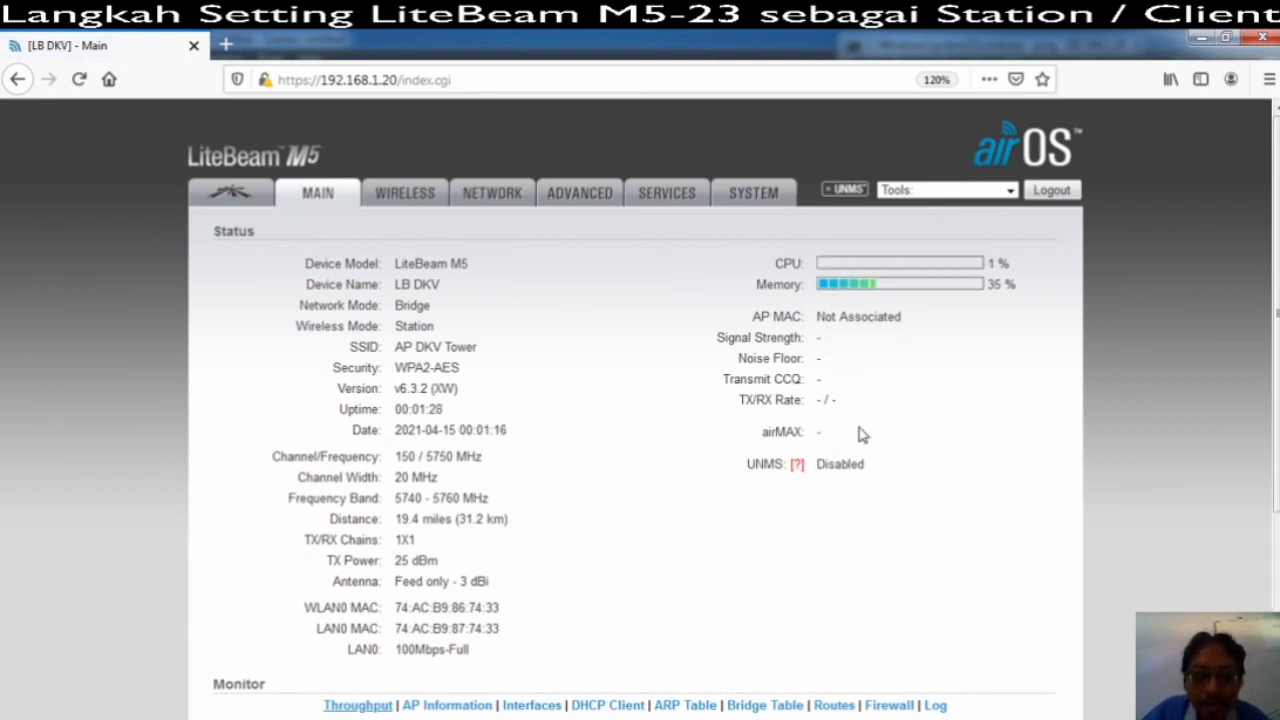
left_click(408, 200)
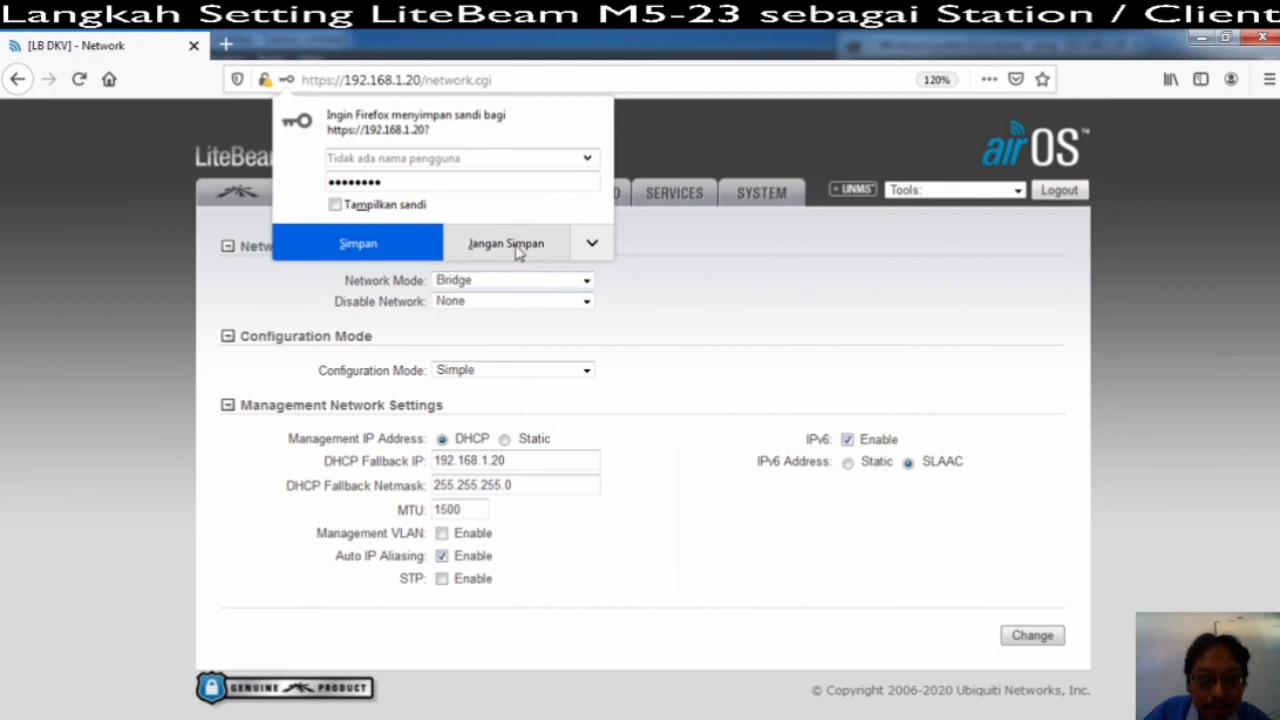
Switch the management address to Static with IP Address 192.168.1.10
left_click(517, 251)
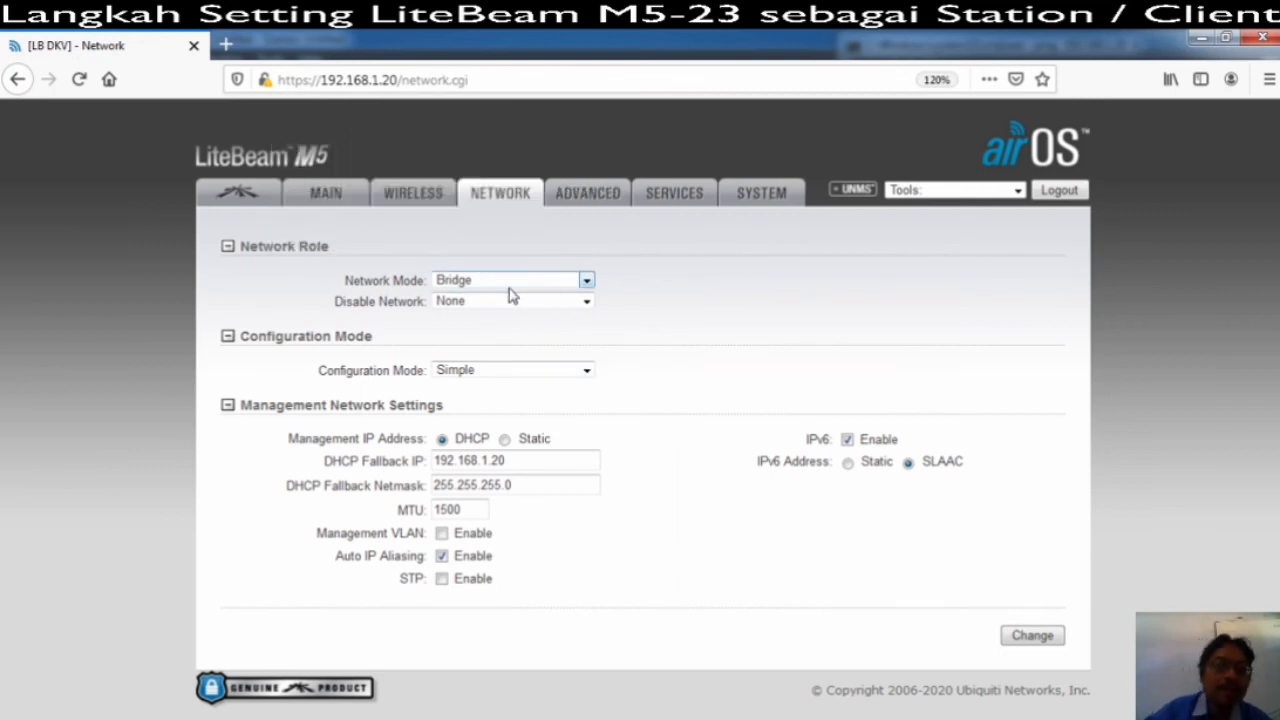
left_click(505, 441)
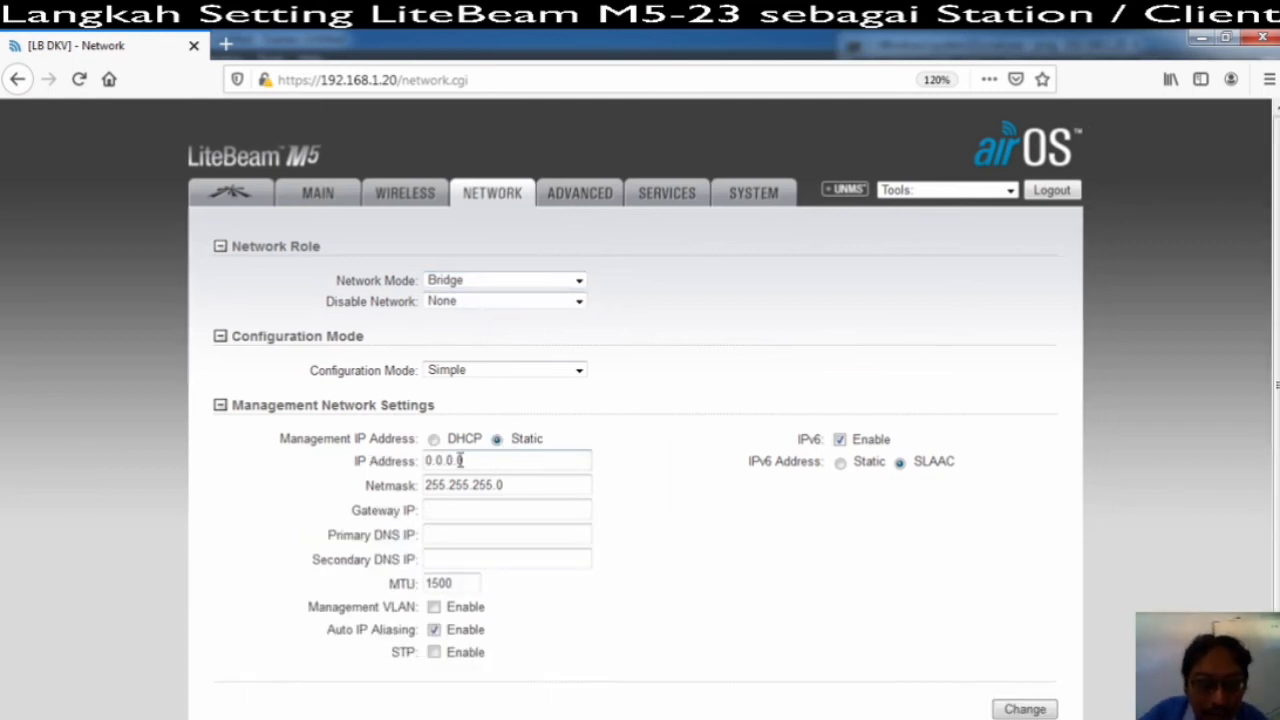
left_click_drag(482, 460, 392, 460)
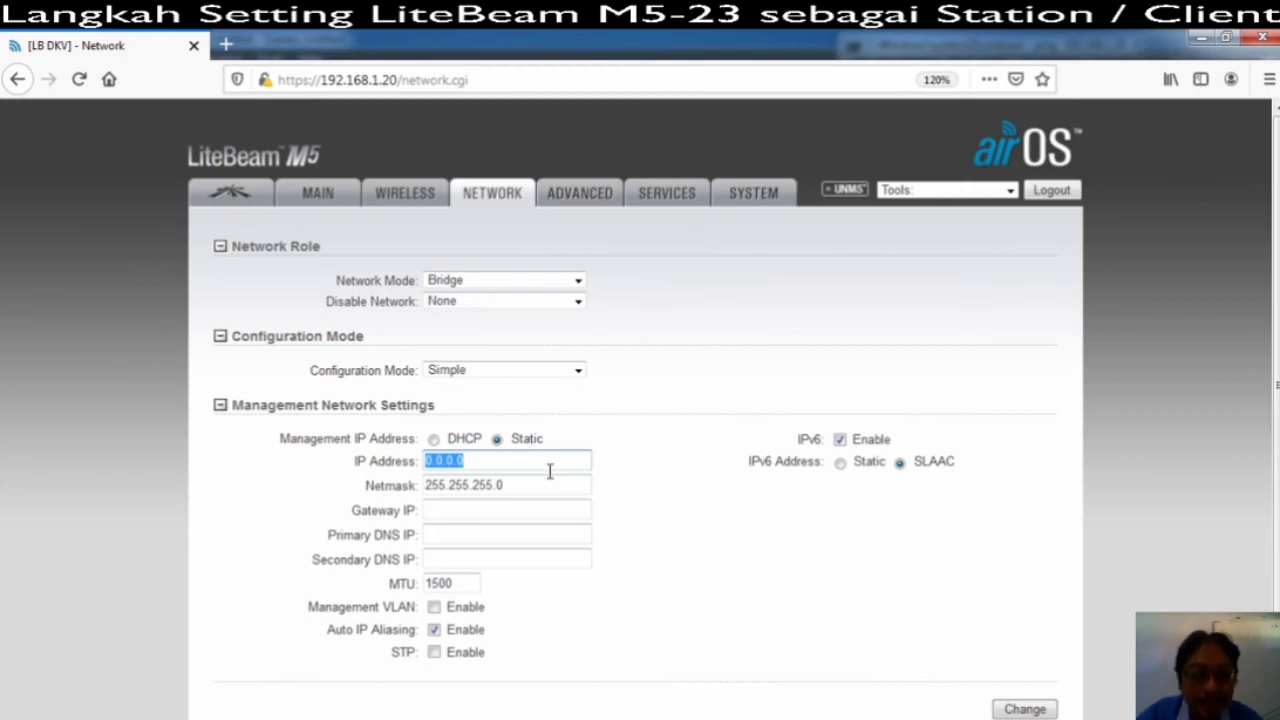
left_click(418, 537)
type("192.1")
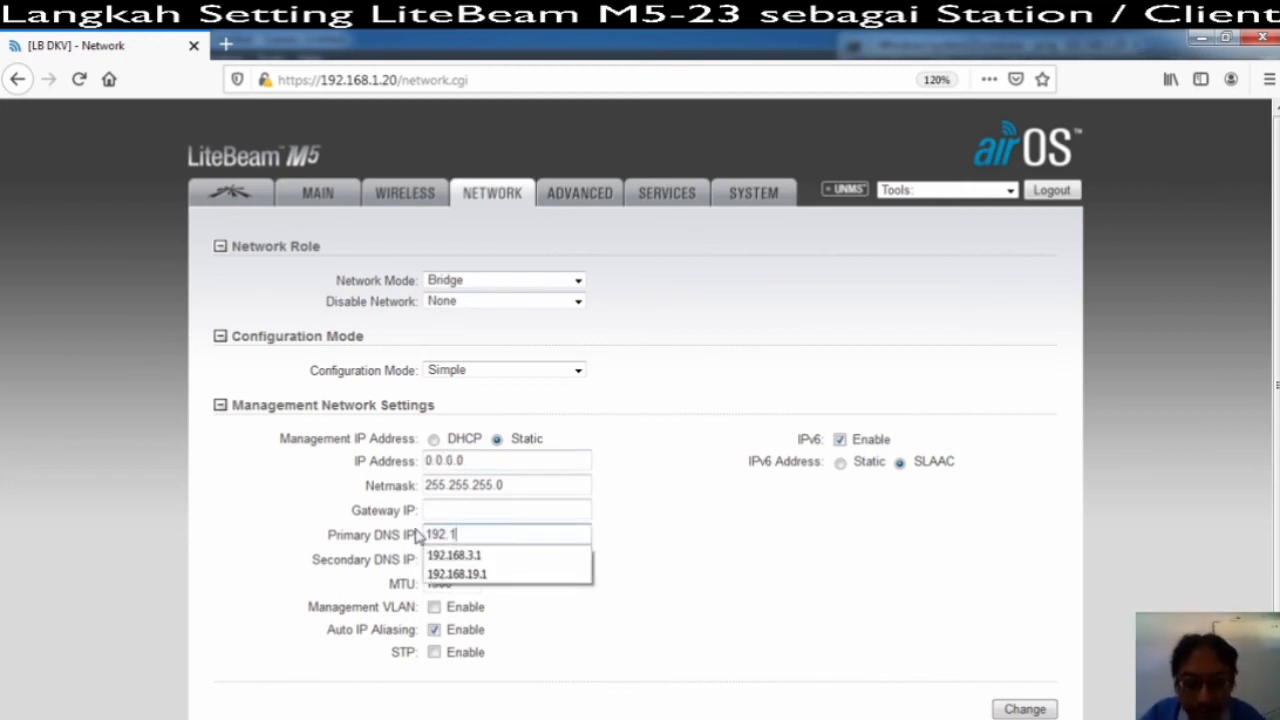
type("68.1.10")
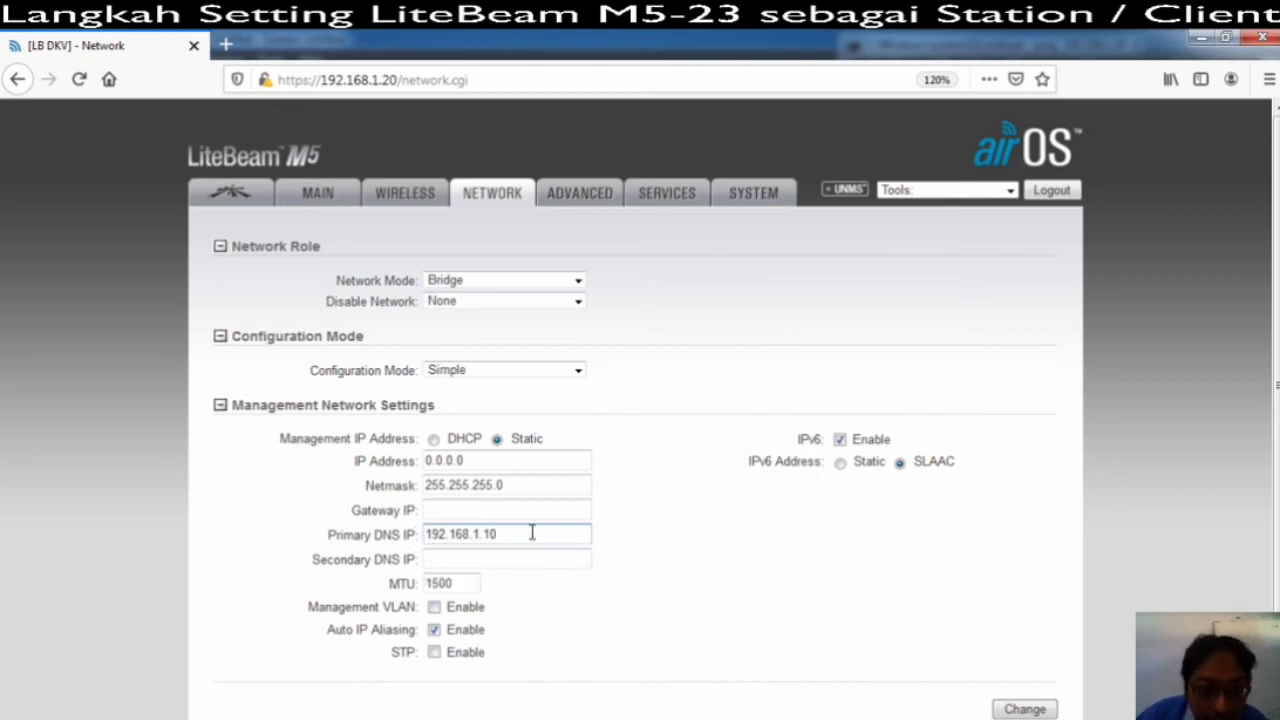
key("ctrl+a")
key("ctrl+c")
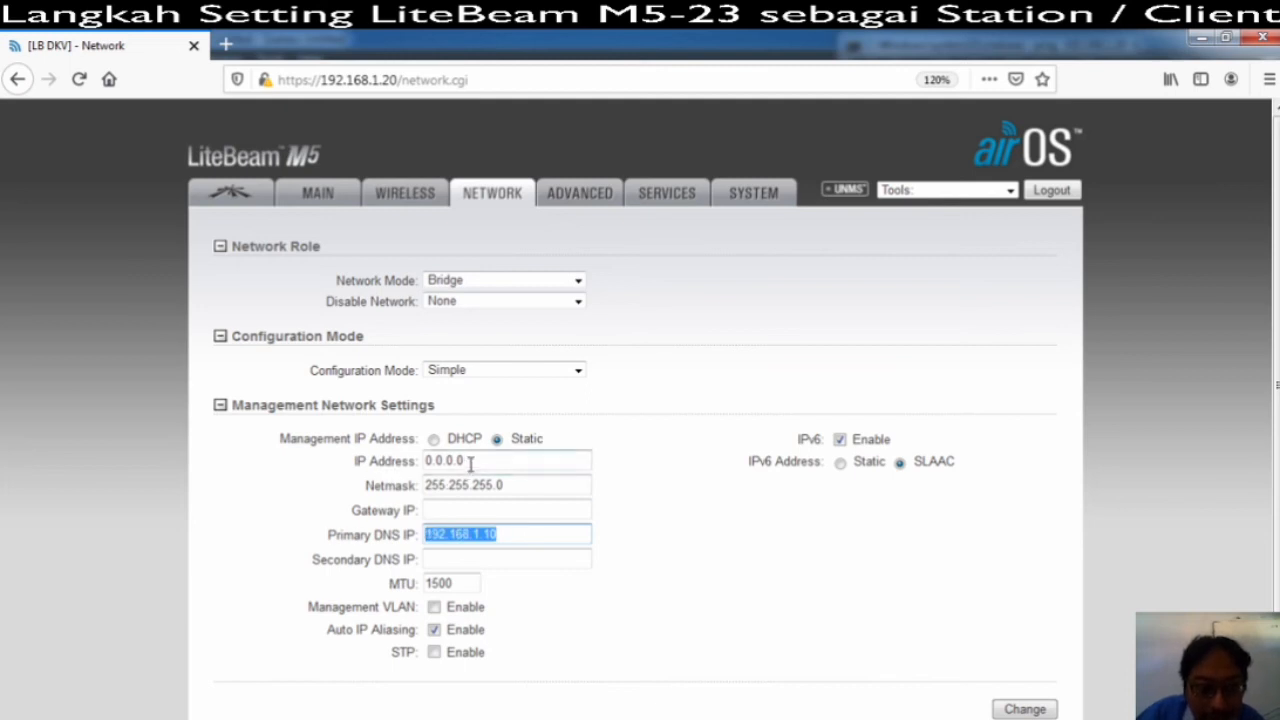
left_click_drag(466, 461, 350, 462)
key("ctrl+v")
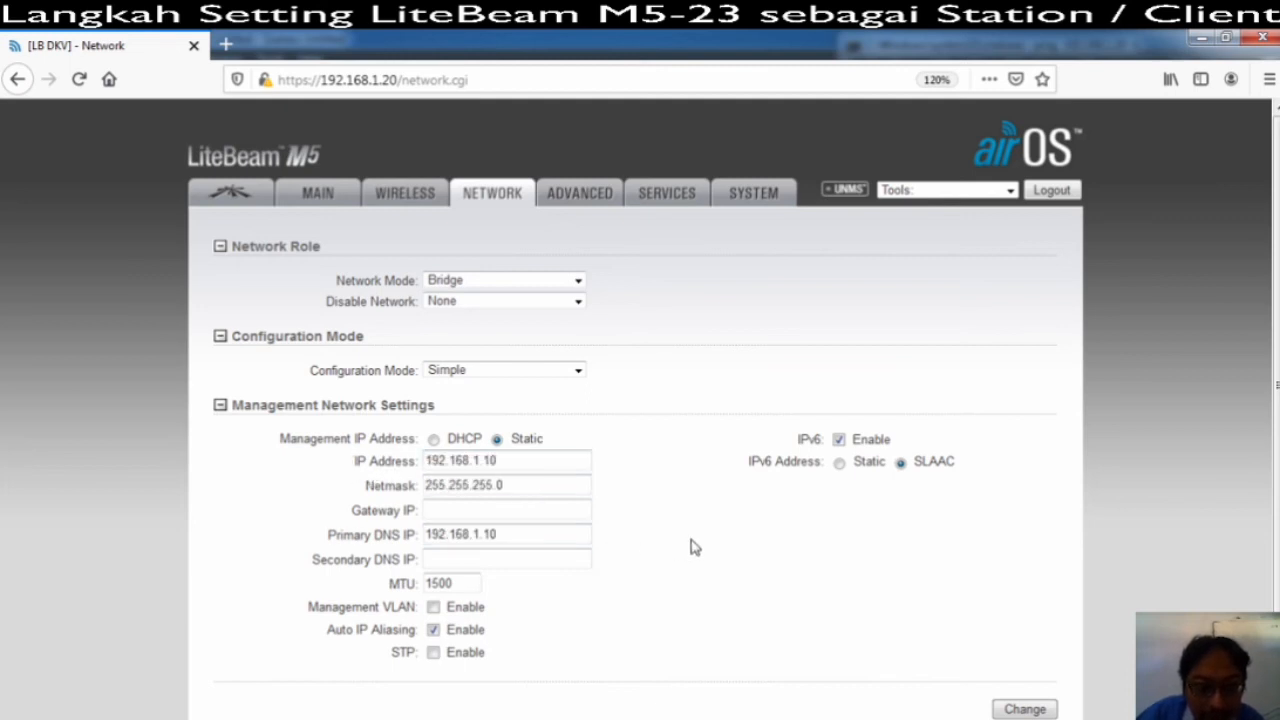
left_click(451, 510)
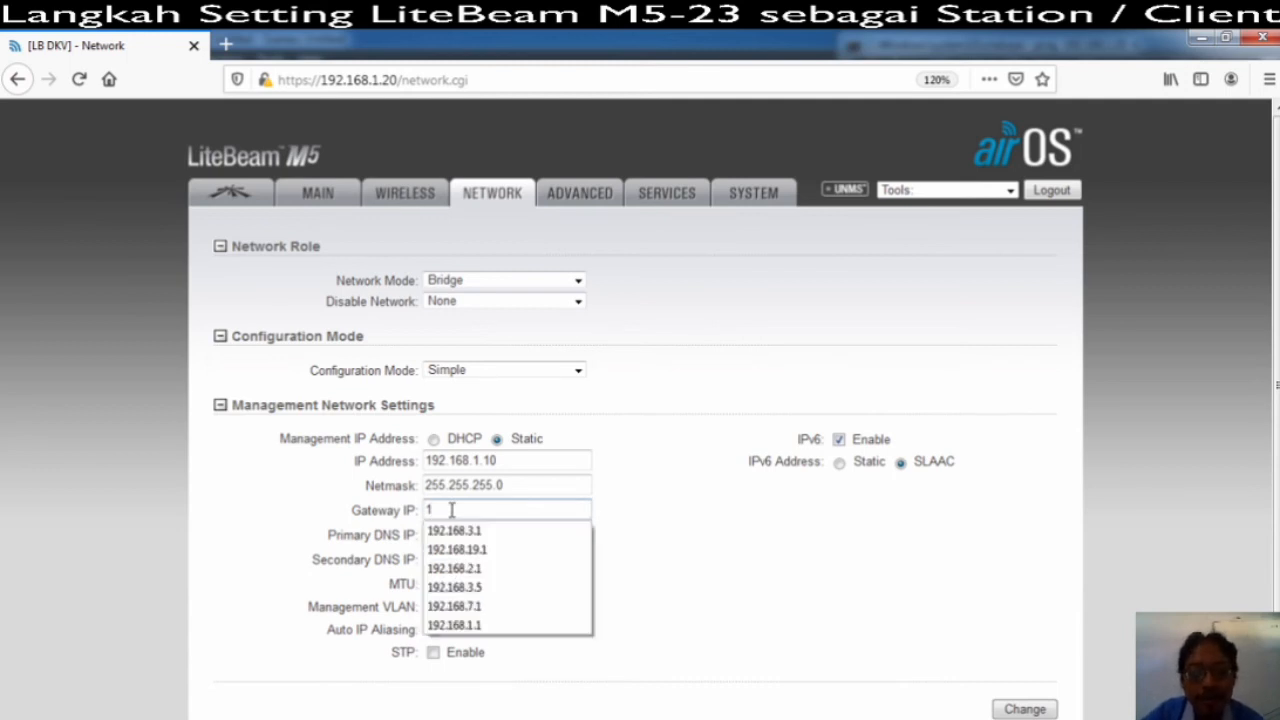
Enter gateway 192.168.2.1, DNS servers 8.8.8.8 and 8.8.4.4, and disable IPv6
type("192")
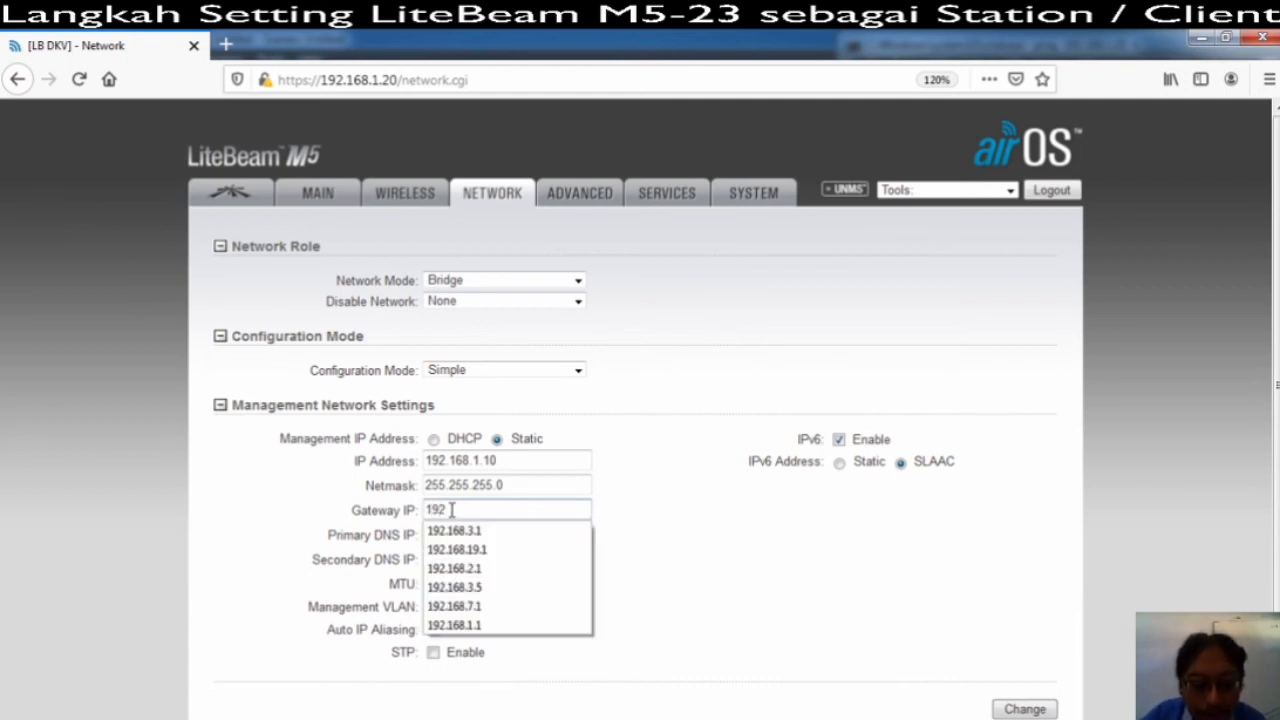
type(".")
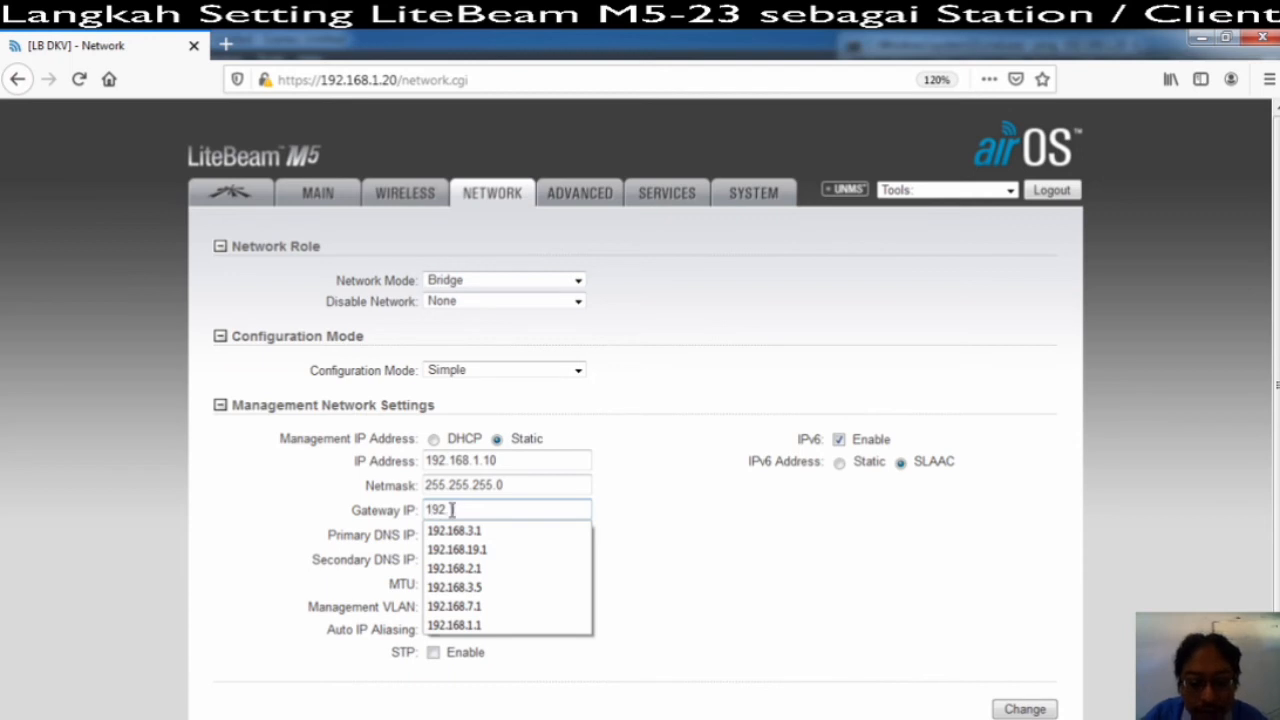
type("168")
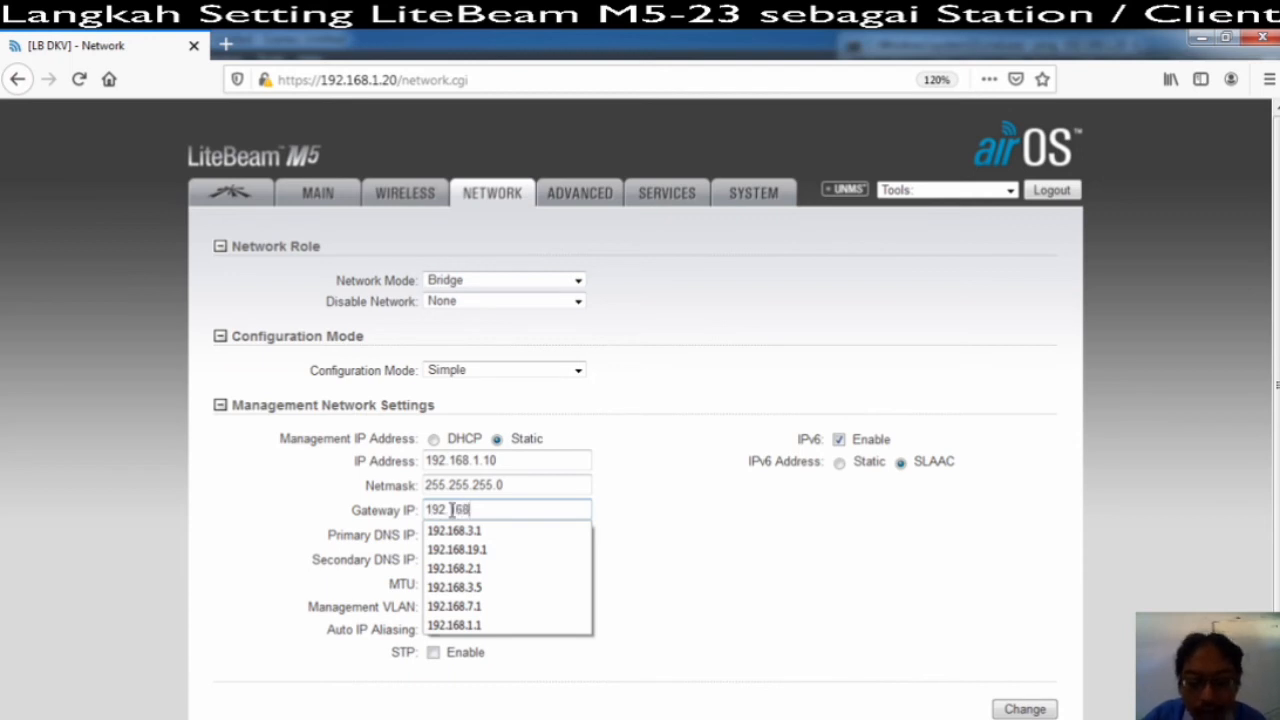
type(".")
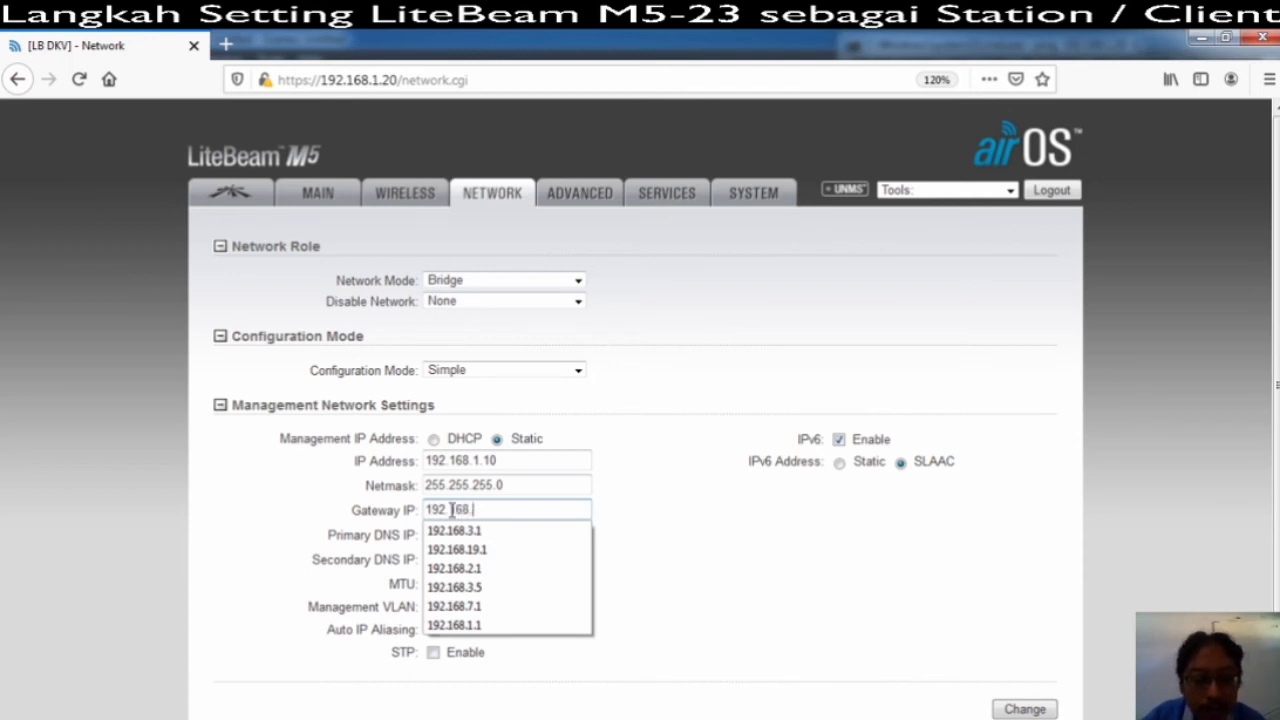
type("2.1")
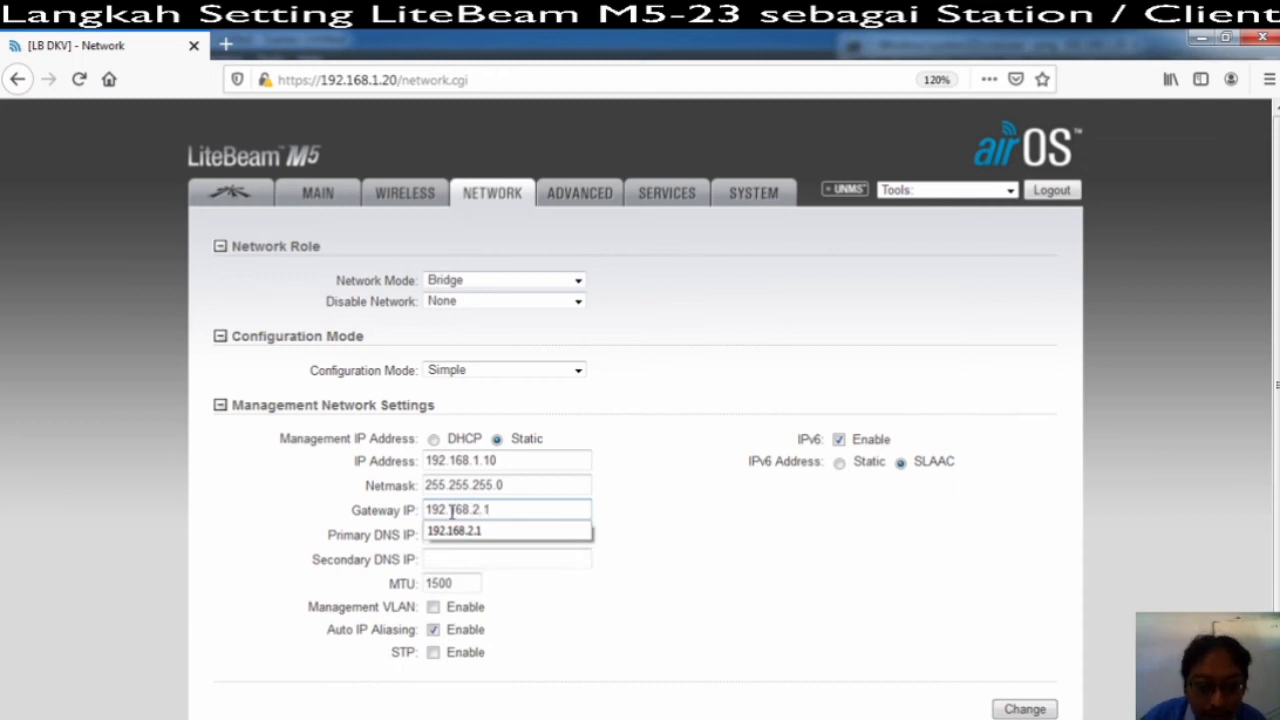
left_click(670, 532)
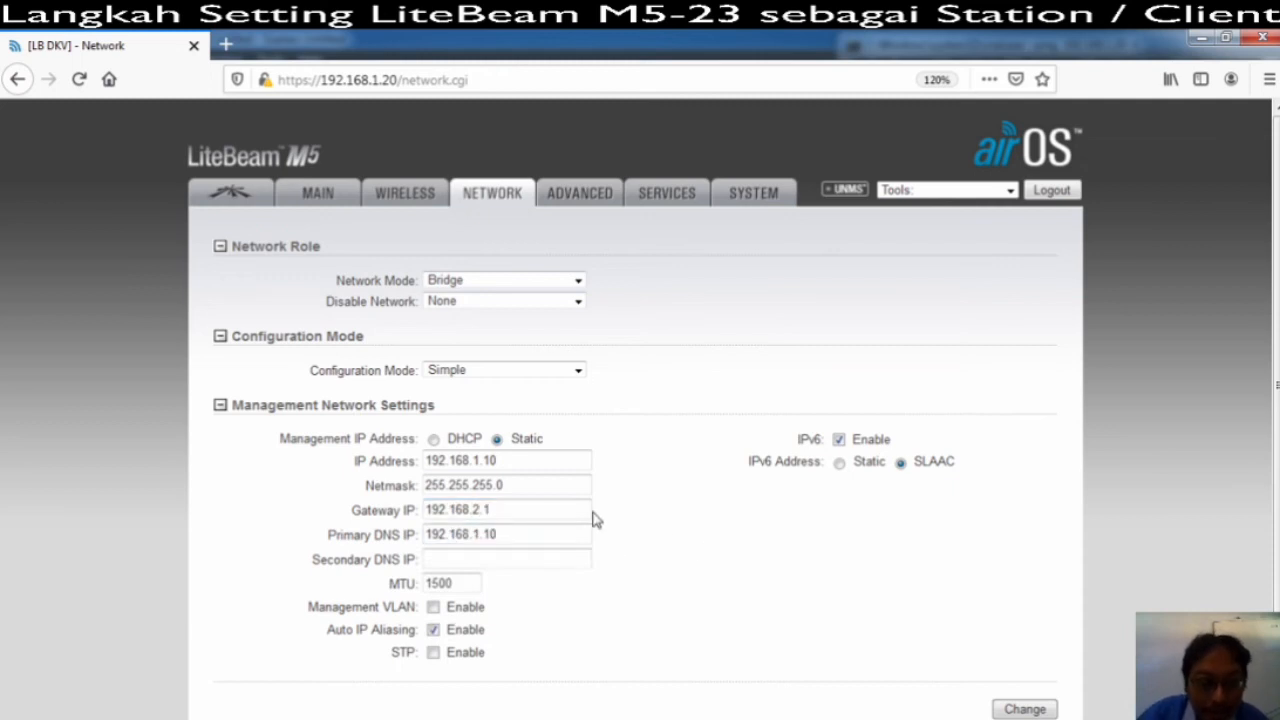
left_click_drag(523, 534, 341, 538)
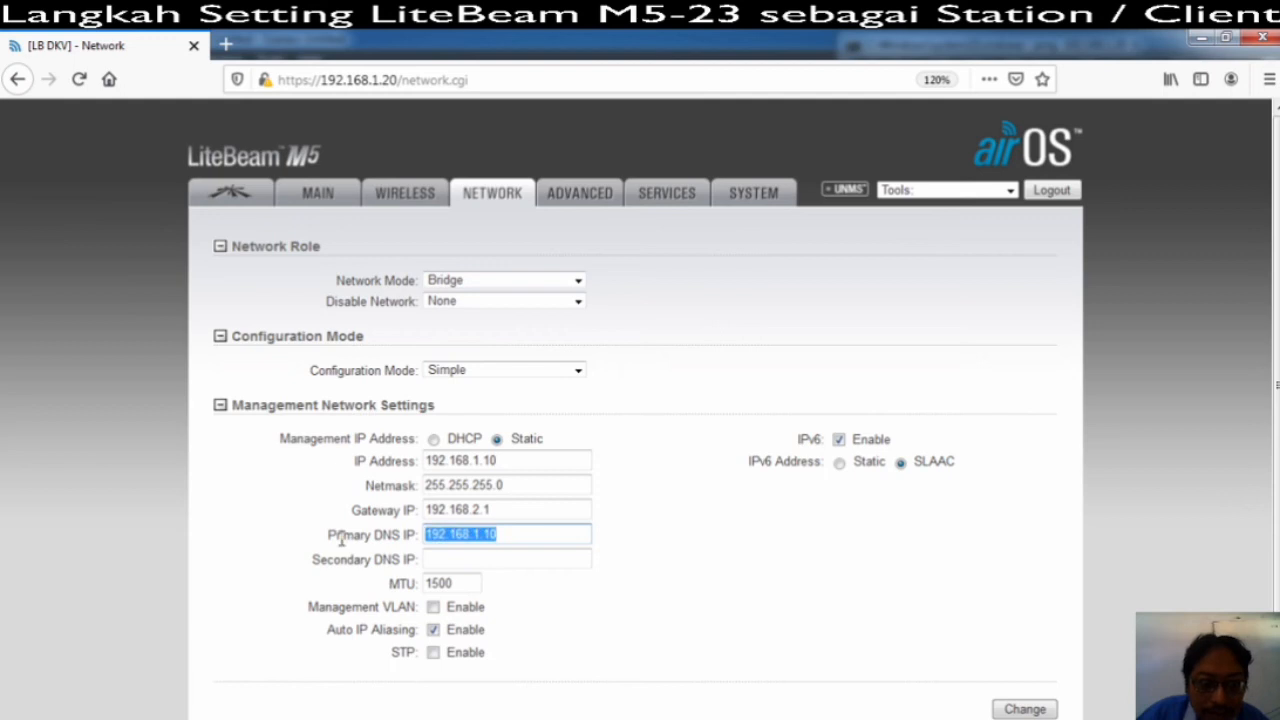
type("8.8.8.8")
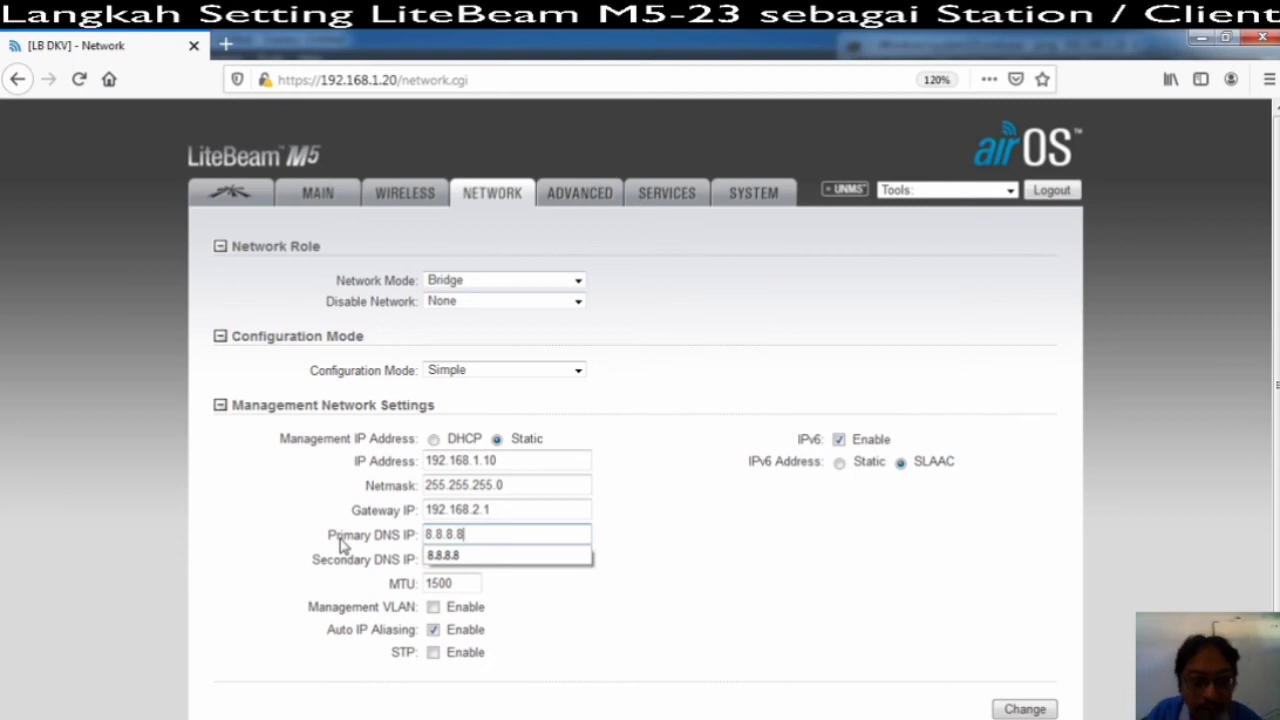
key("Tab")
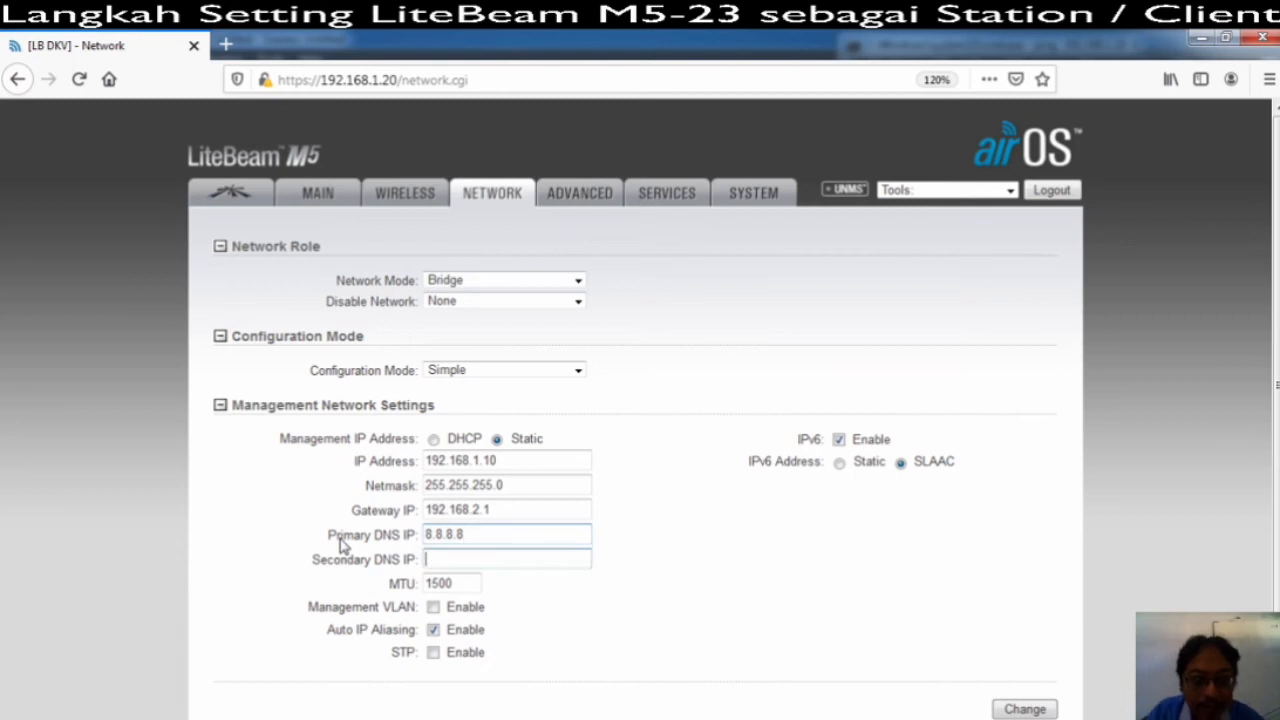
type("8.")
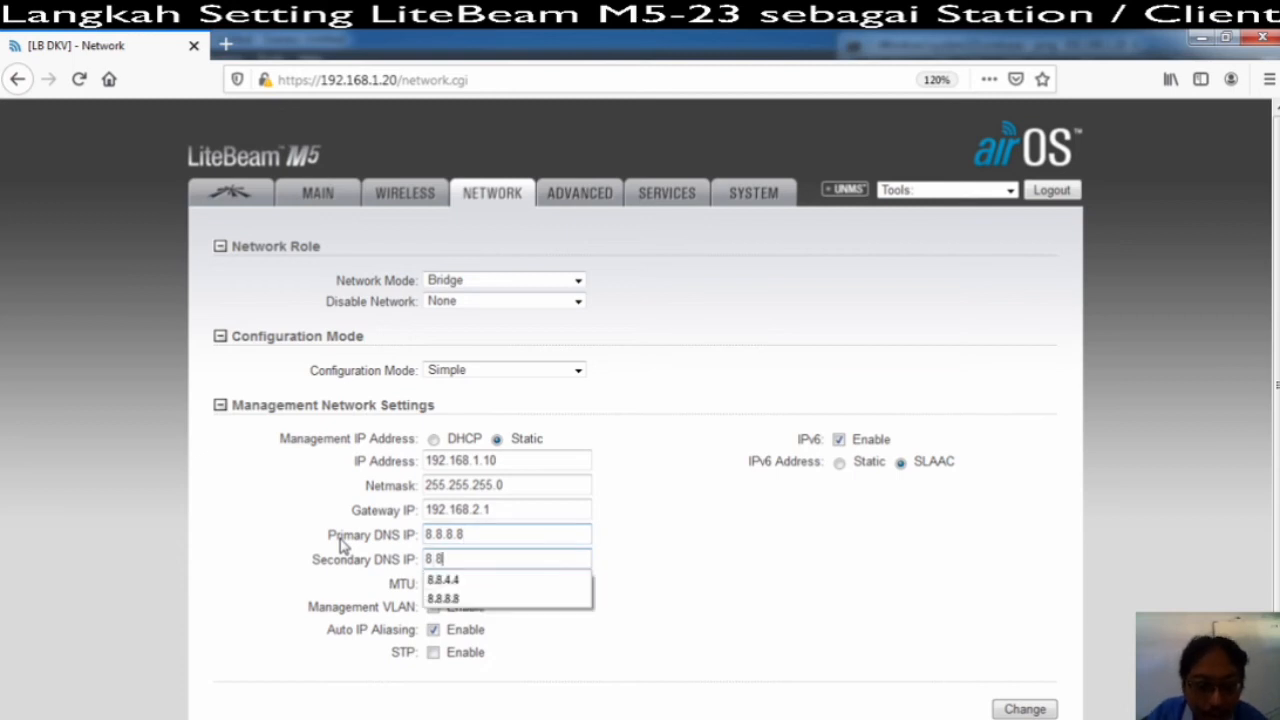
type("8.4.4")
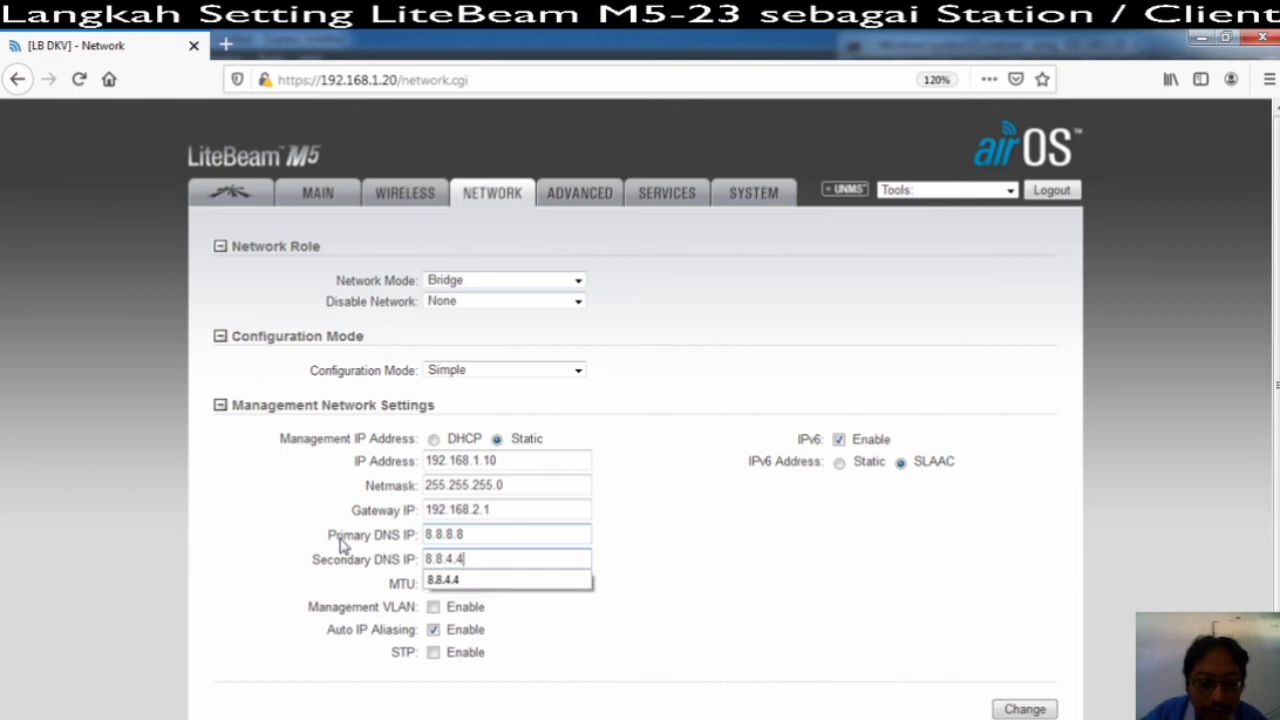
left_click(630, 582)
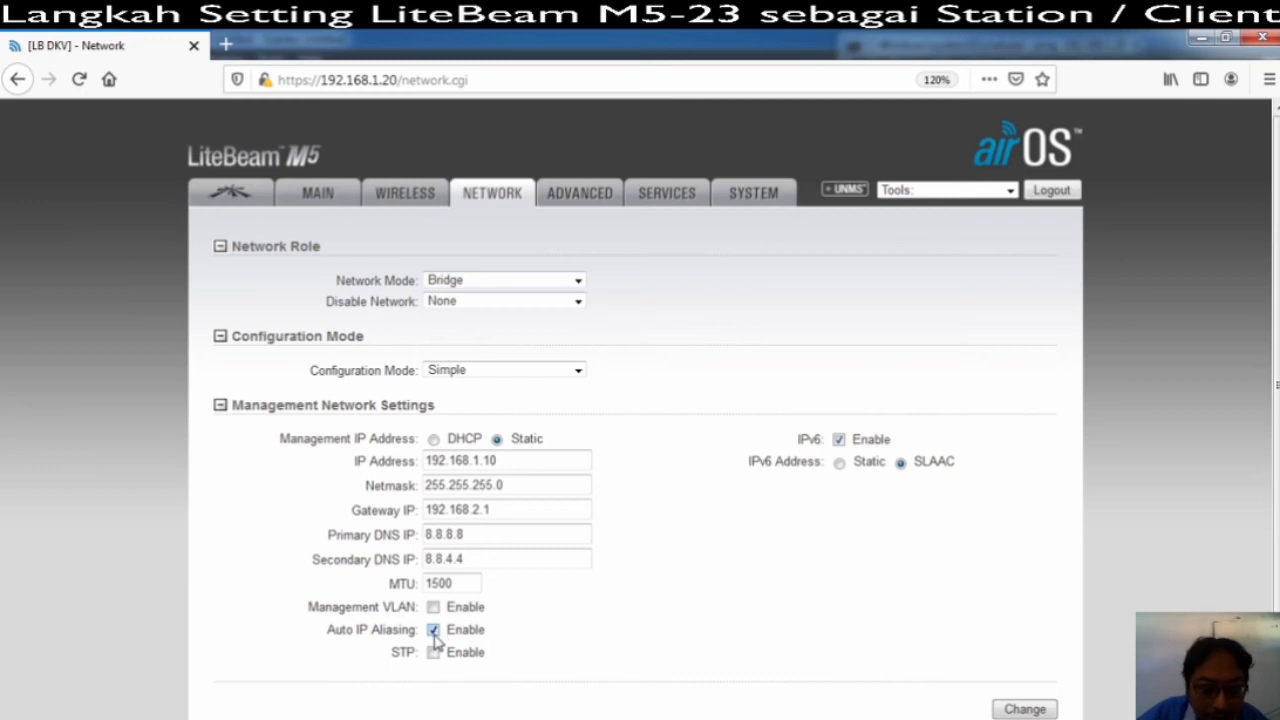
left_click(839, 440)
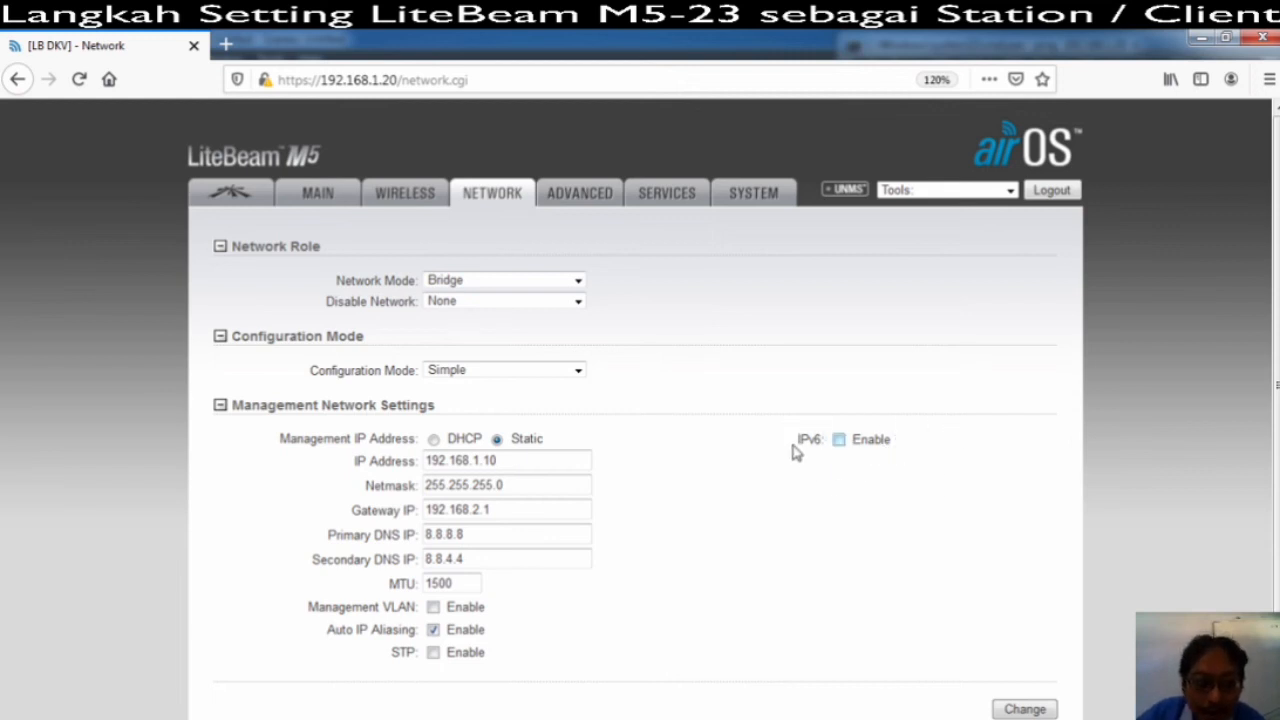
Save and apply the static management IP and DNS network settings
left_click(503, 512)
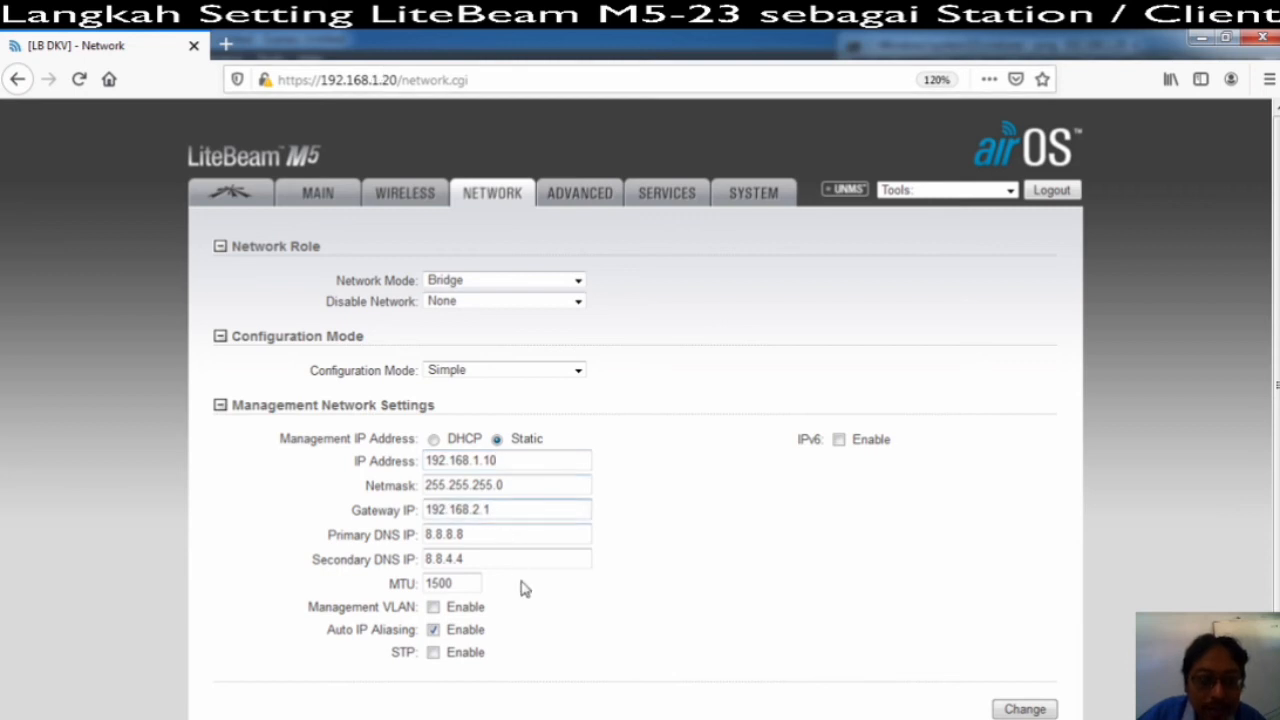
scroll(520, 586, "down", 1)
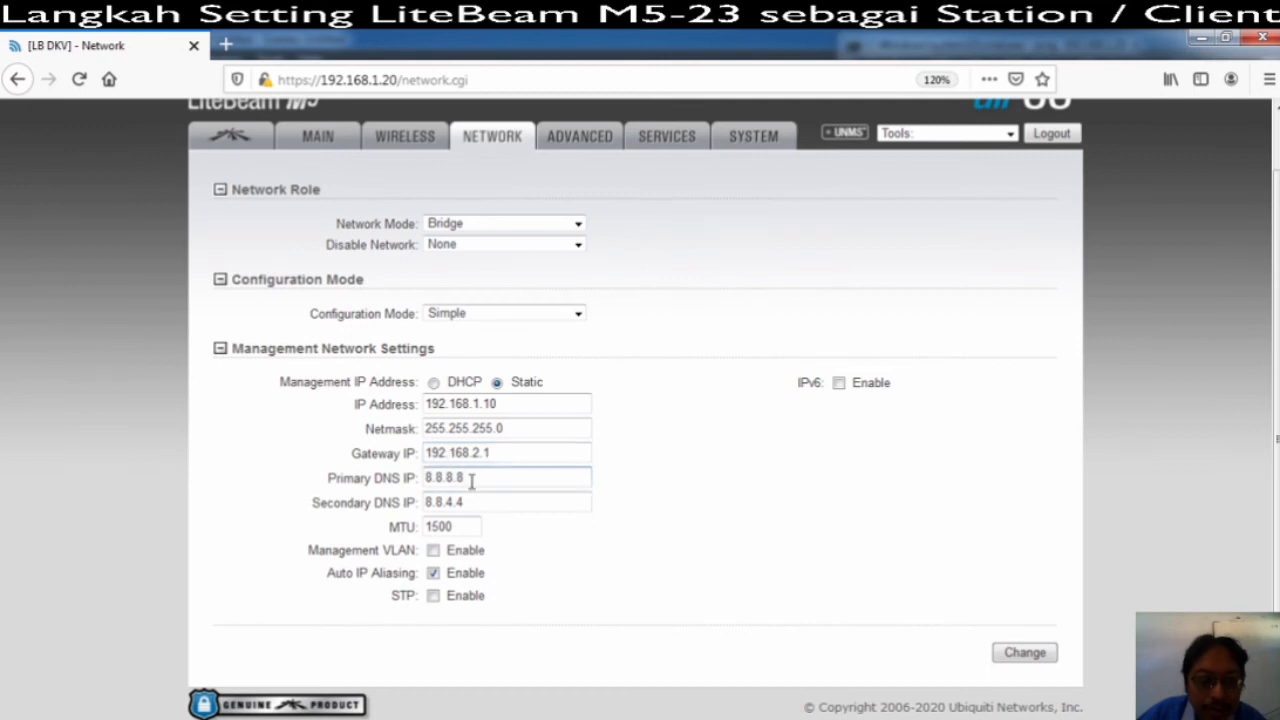
left_click(476, 508)
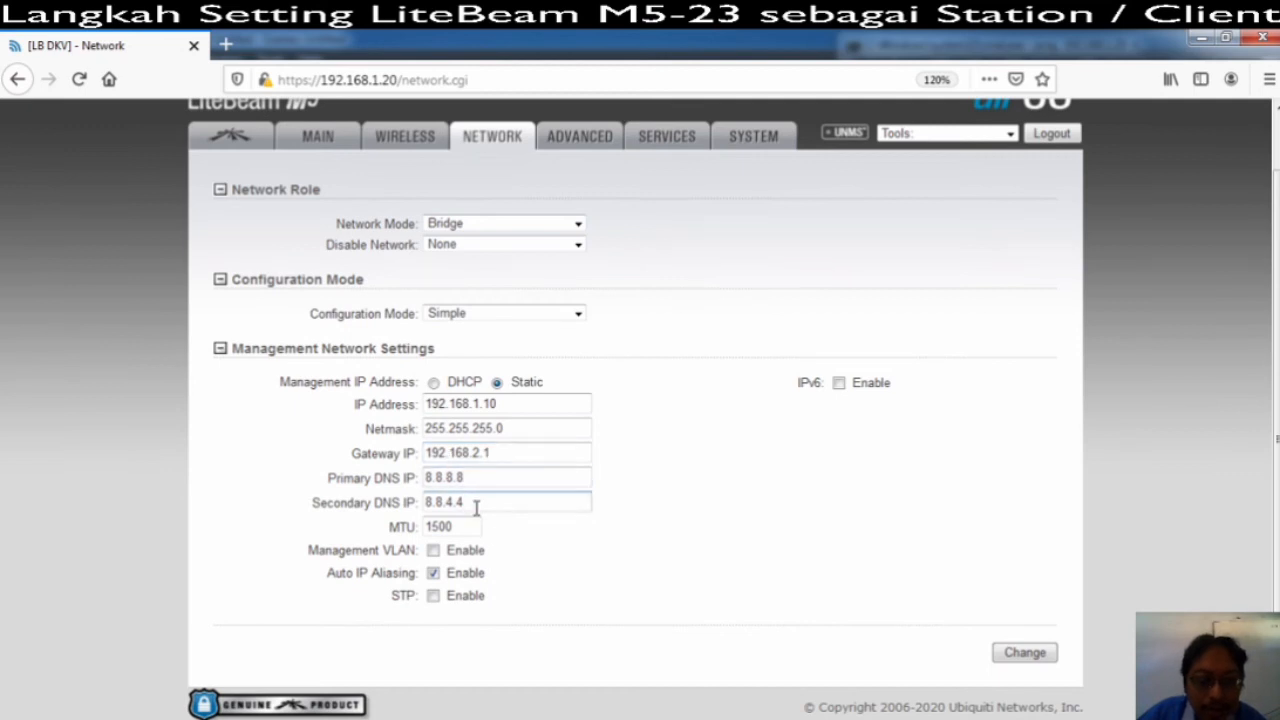
left_click(1015, 655)
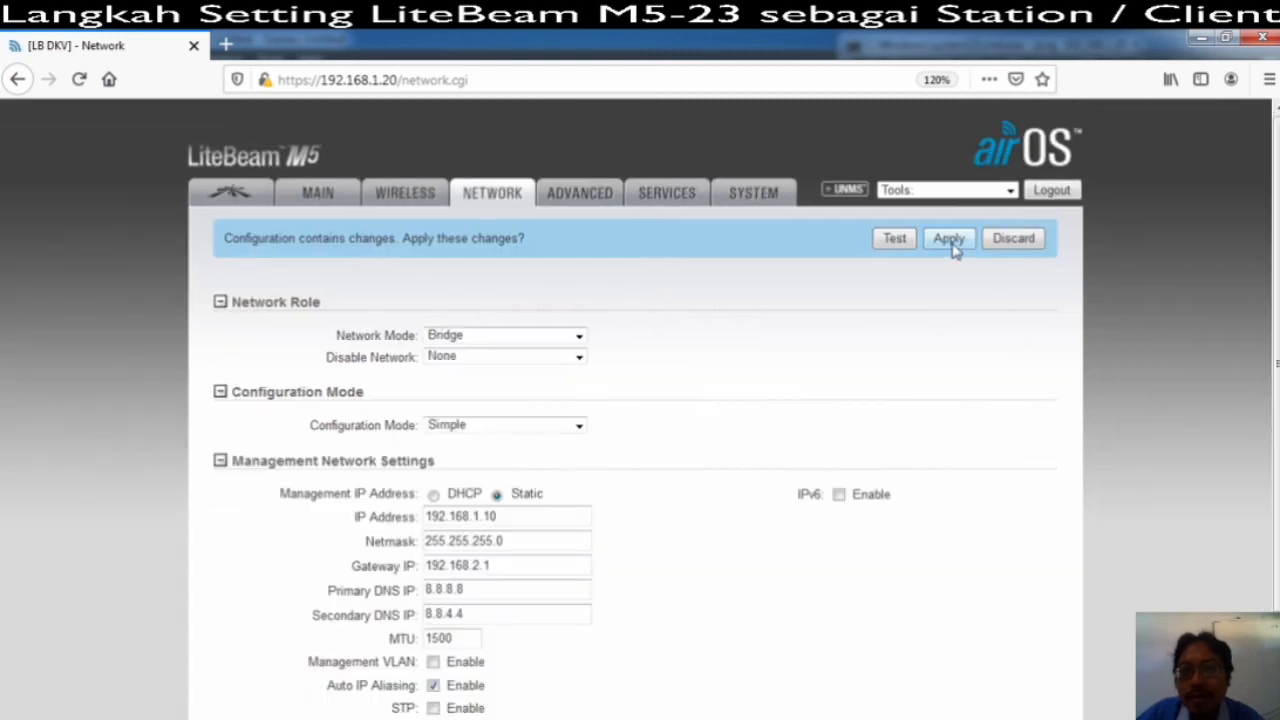
left_click(949, 242)
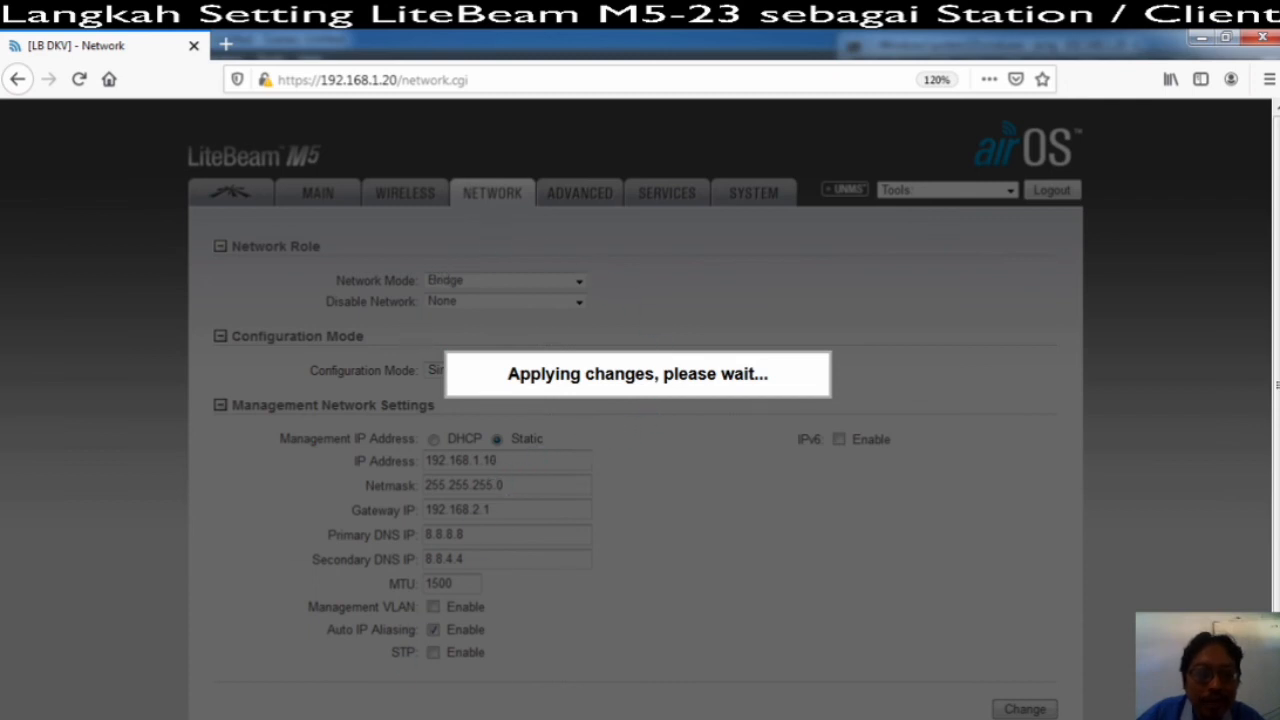
left_click(388, 718)
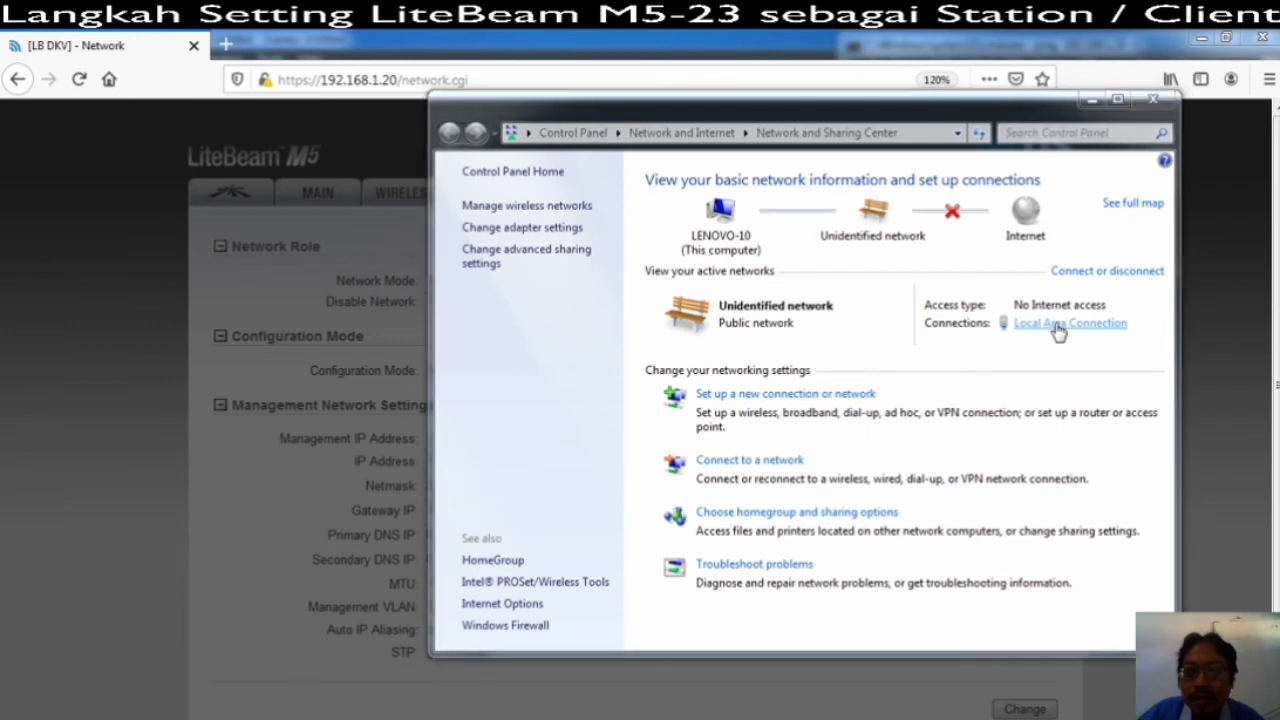
Inspect the Local Area Connection's IPv4 settings, then close all the network dialogs
left_click(1058, 325)
key("Escape")
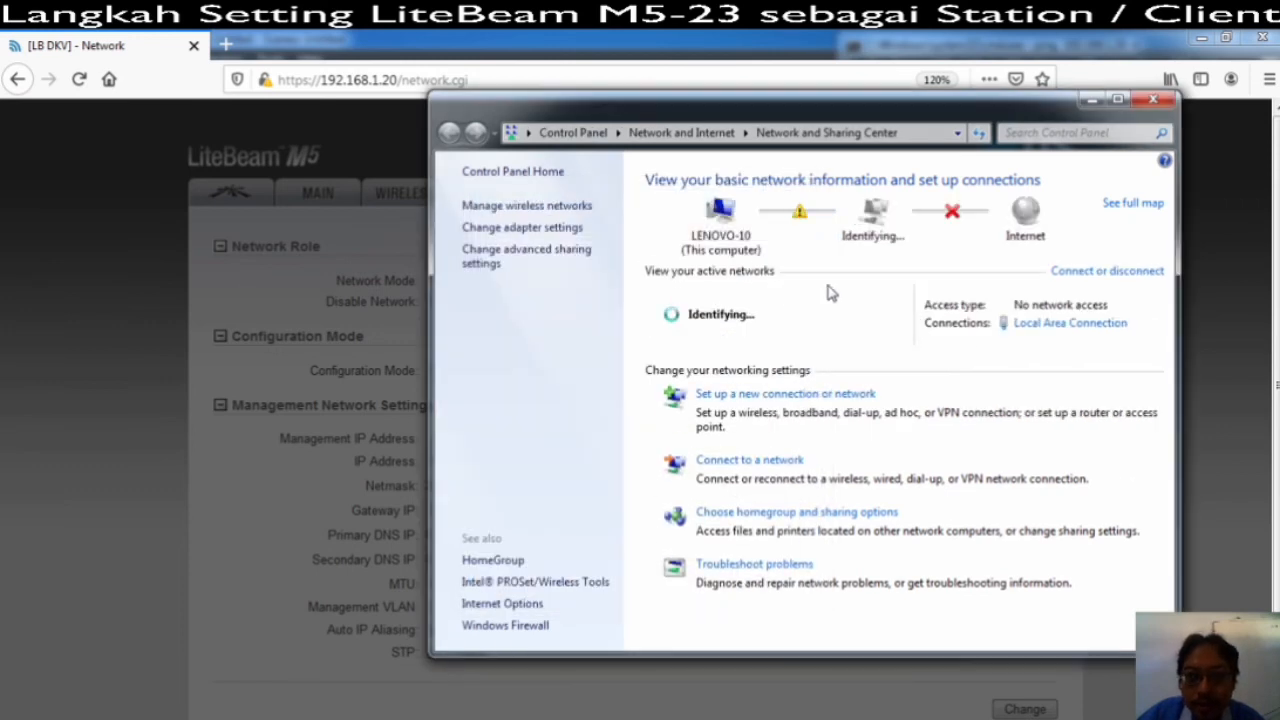
left_click(1048, 324)
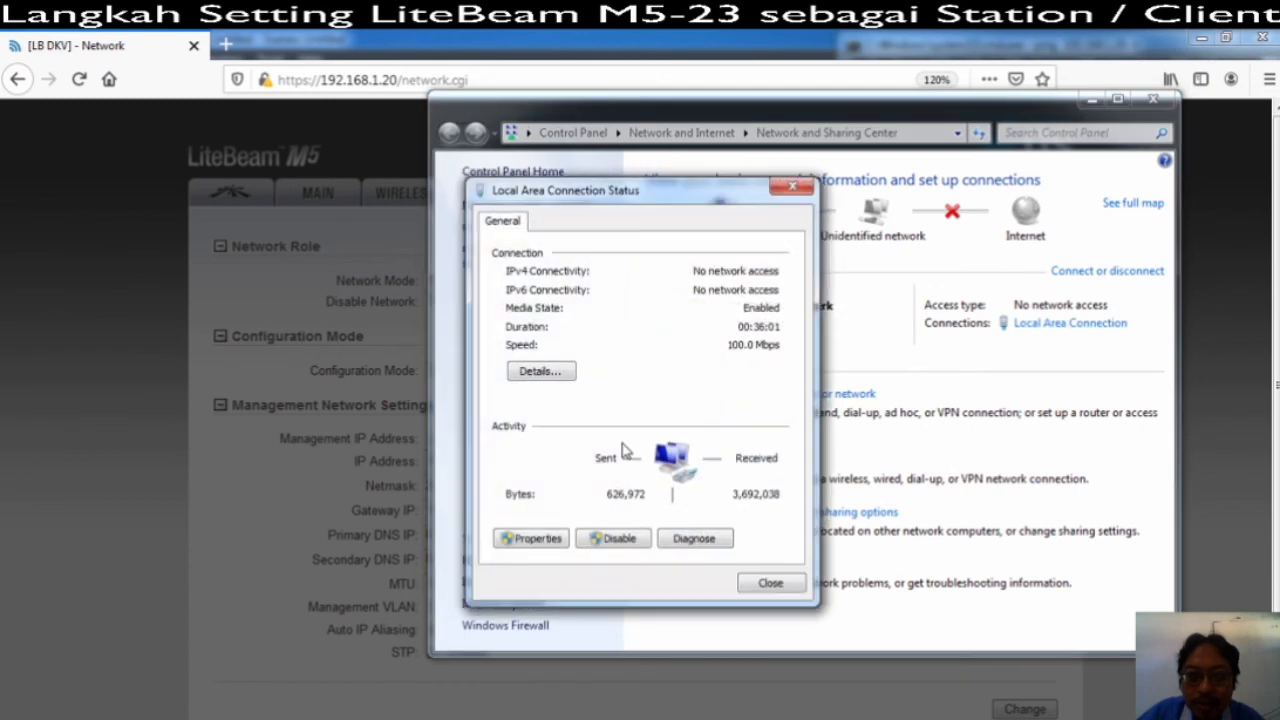
left_click(531, 540)
double_click(688, 458)
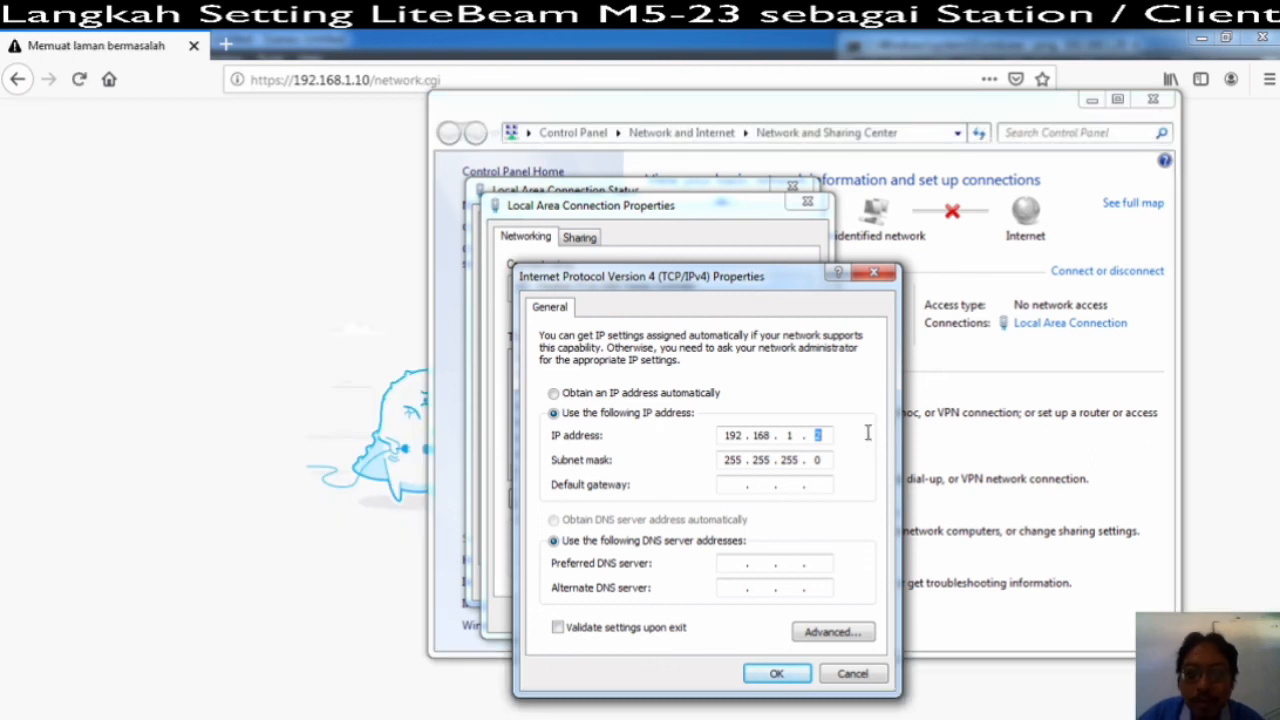
left_click(873, 276)
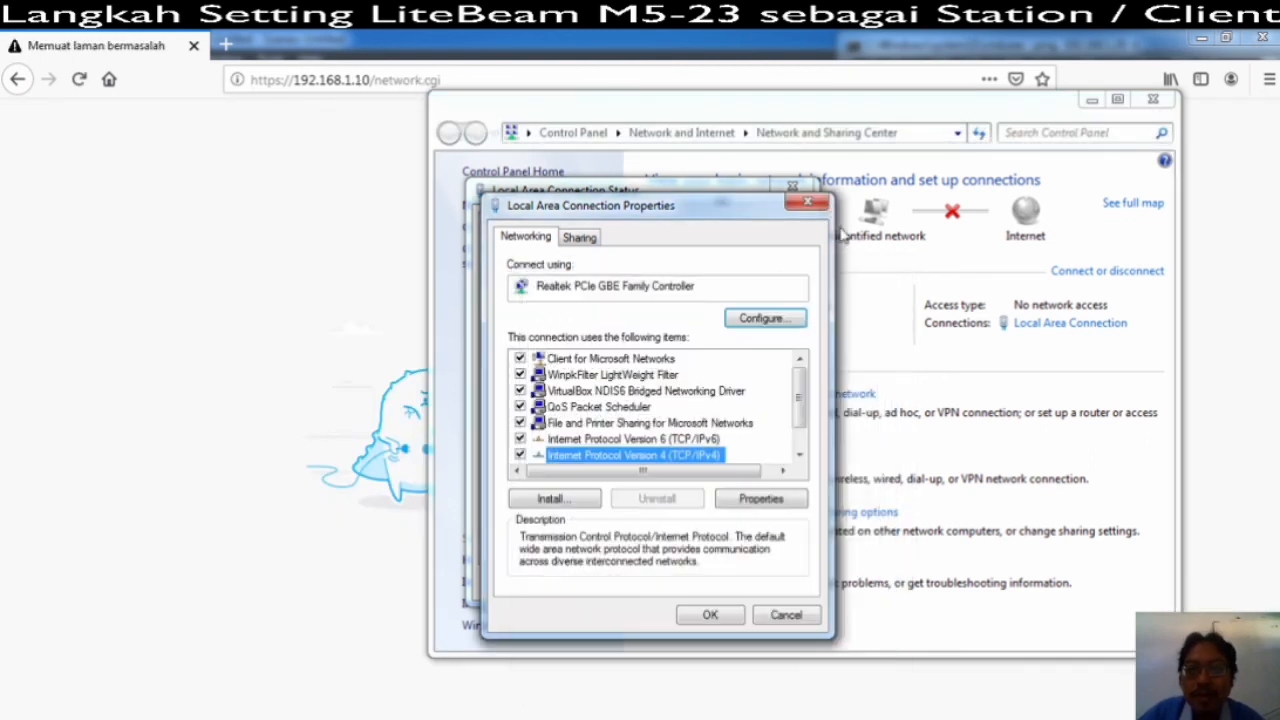
left_click(808, 202)
left_click(790, 192)
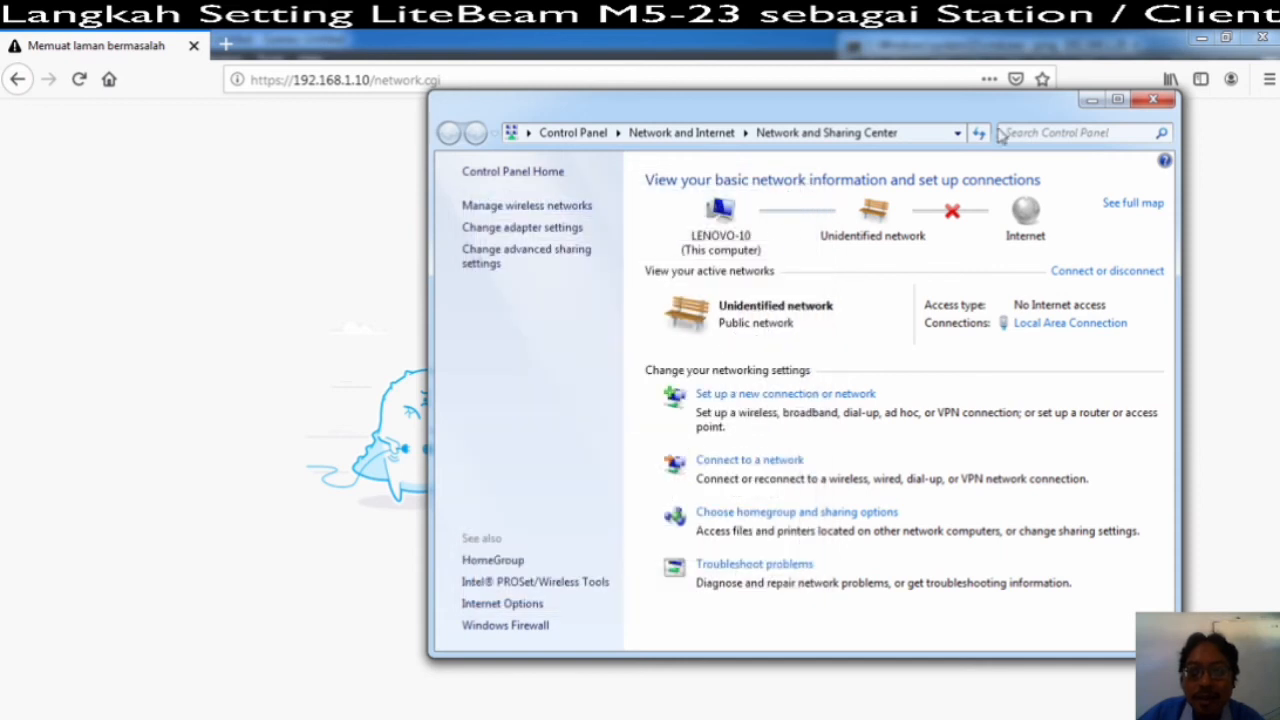
left_click(1091, 99)
left_click(420, 719)
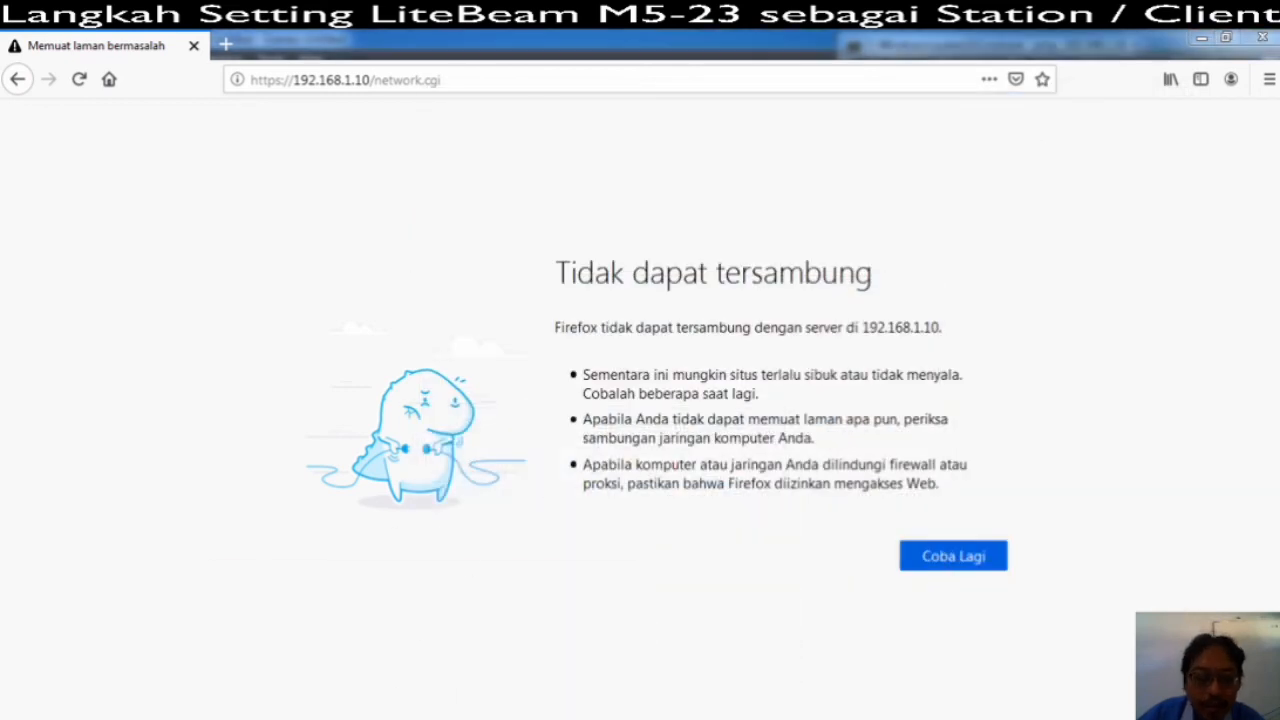
Stop the ping to 192.168.1.20 and run ping 192.168.1.10 -t instead
left_click(315, 663)
key("ctrl+c")
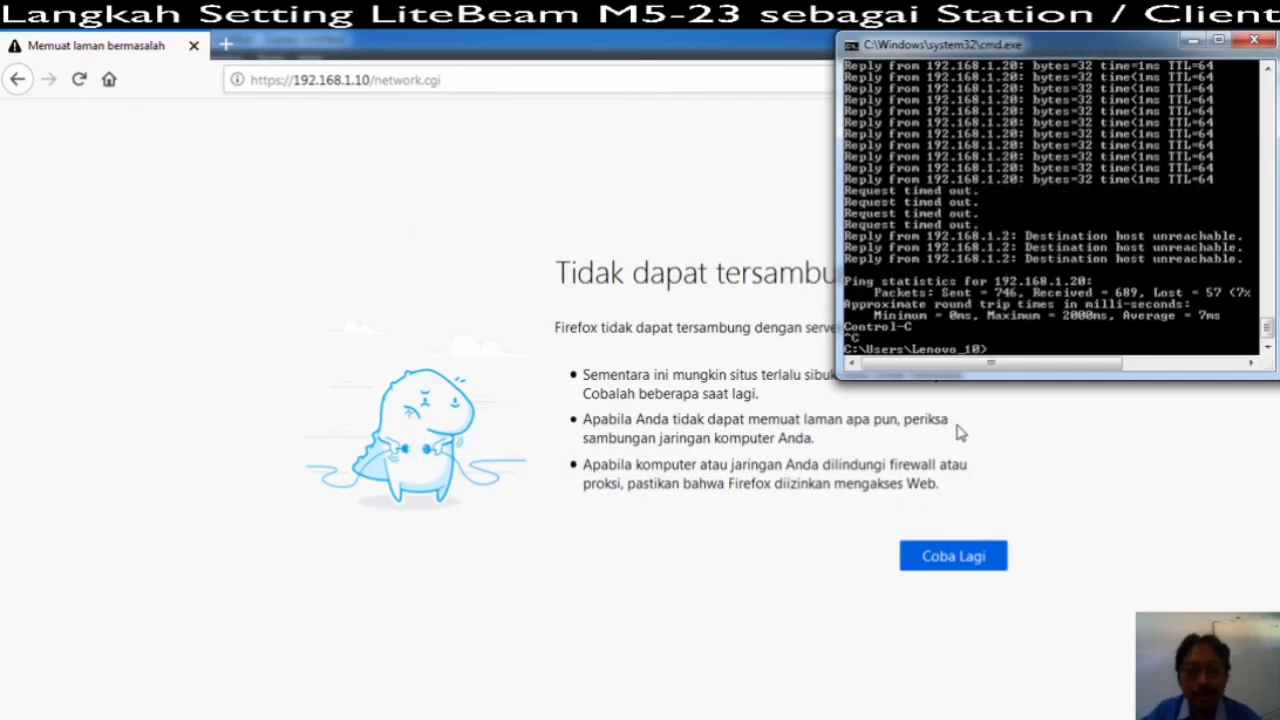
key("Up")
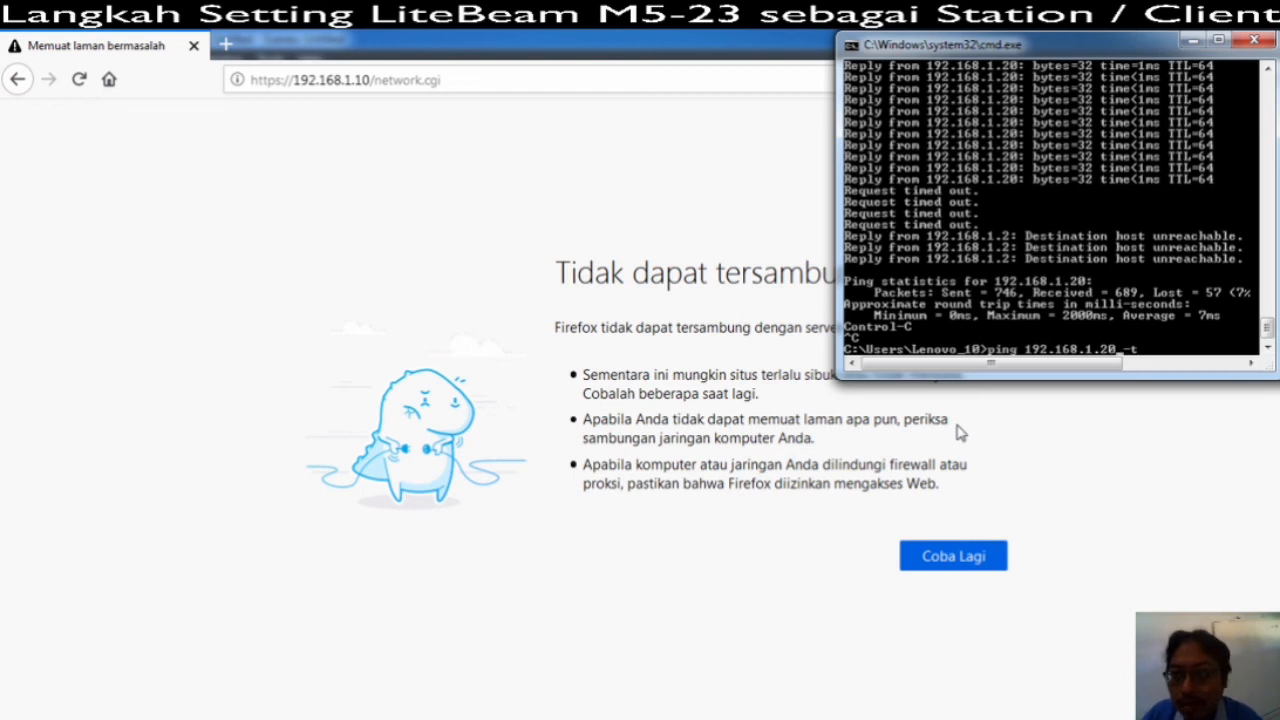
key("BackSpace")
type("1")
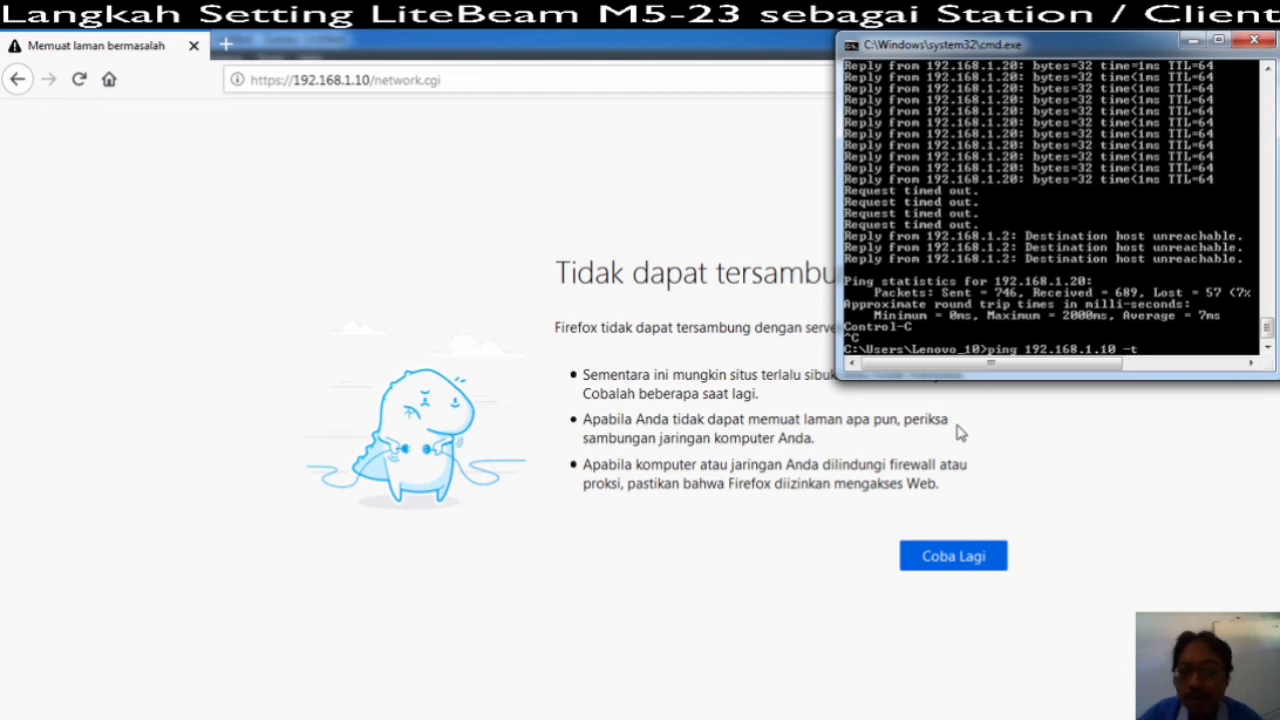
key("Return")
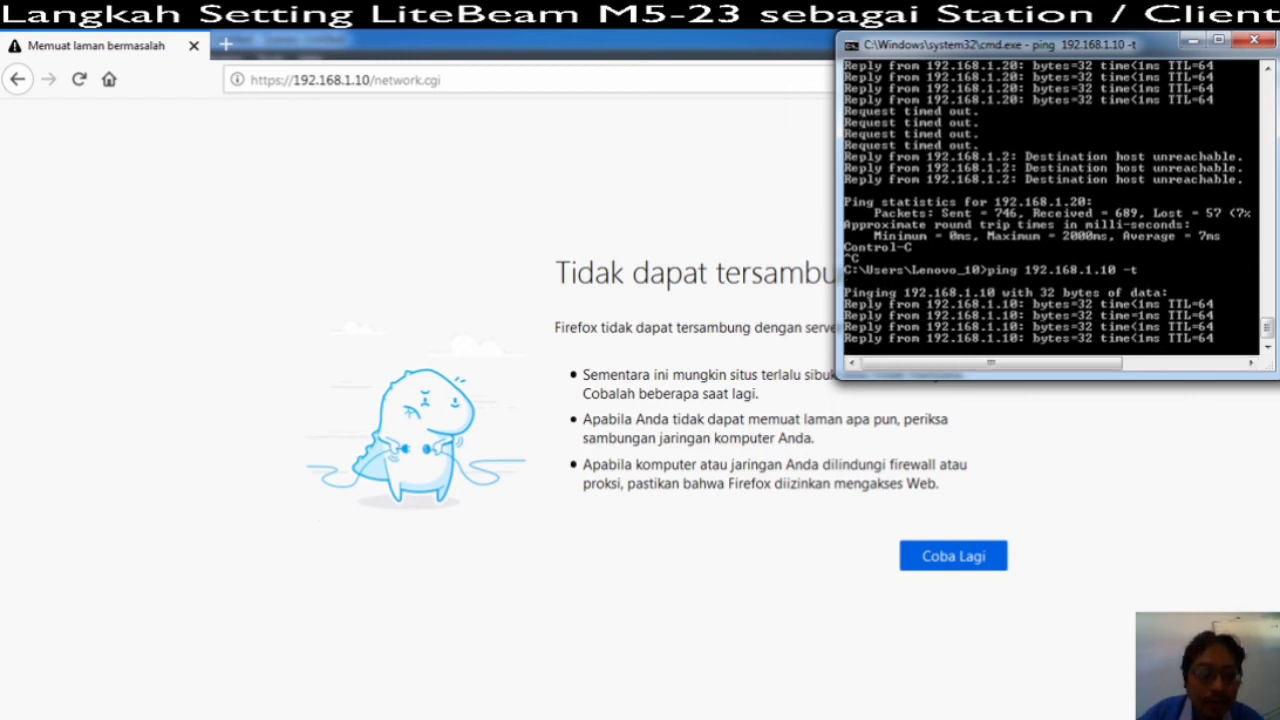
Accept the certificate warning at 192.168.1.10 and log in with the saved credentials
left_click(79, 79)
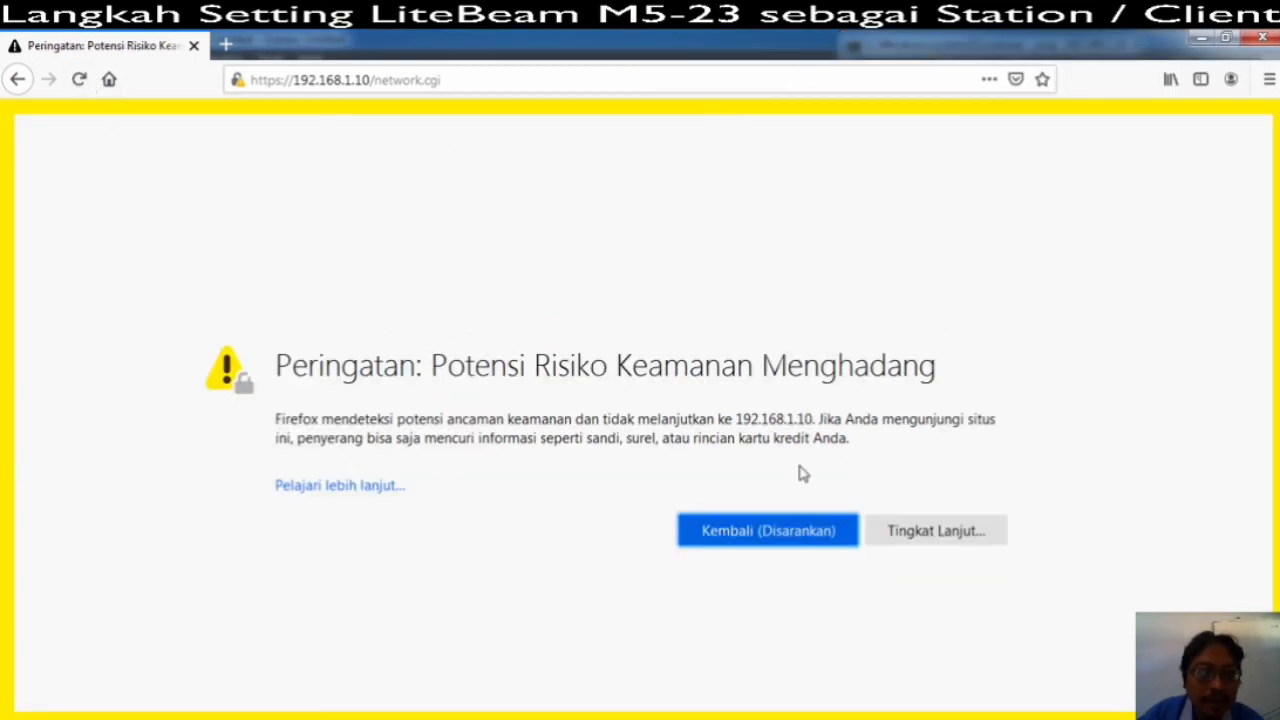
left_click(943, 530)
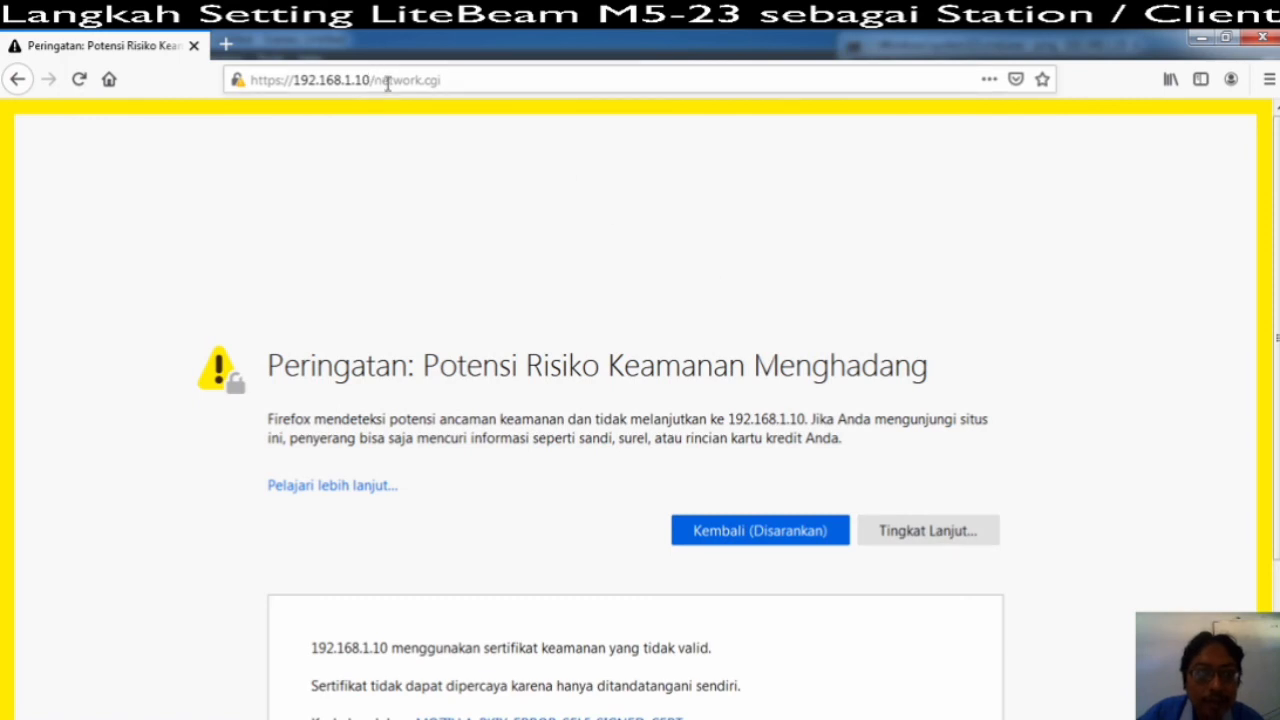
scroll(917, 609, "down", 3)
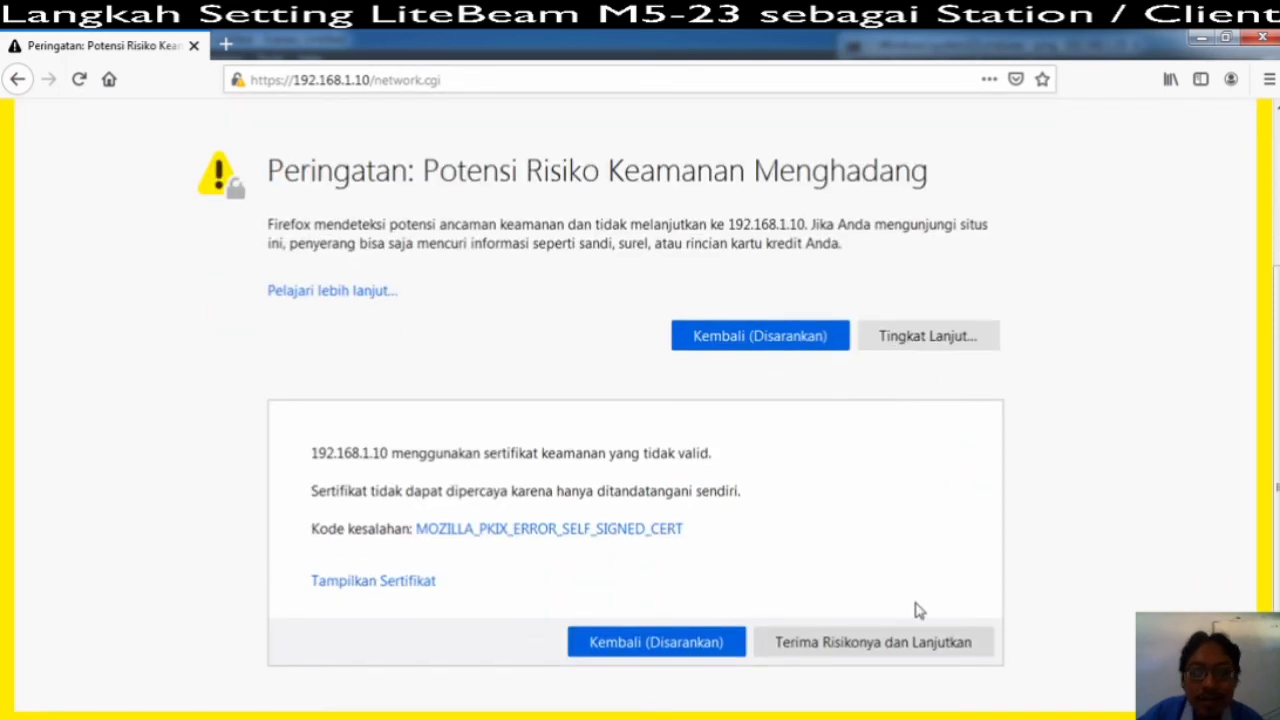
left_click(891, 647)
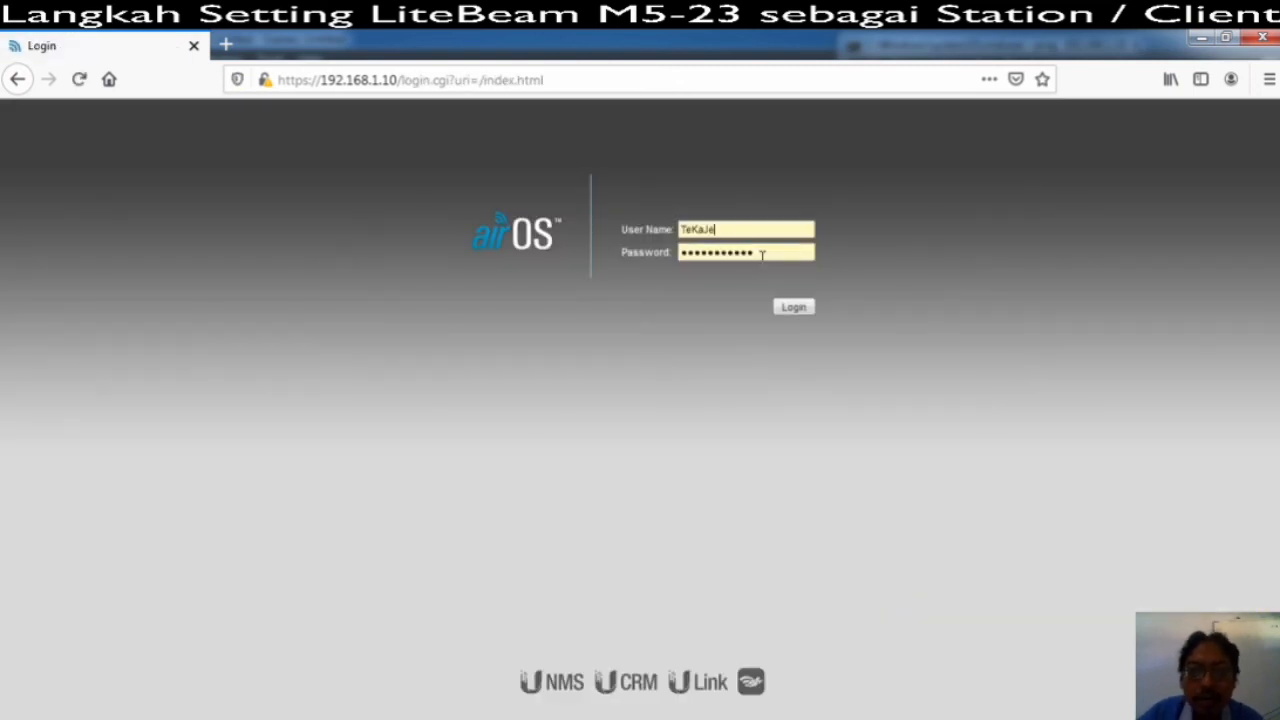
left_click(735, 230)
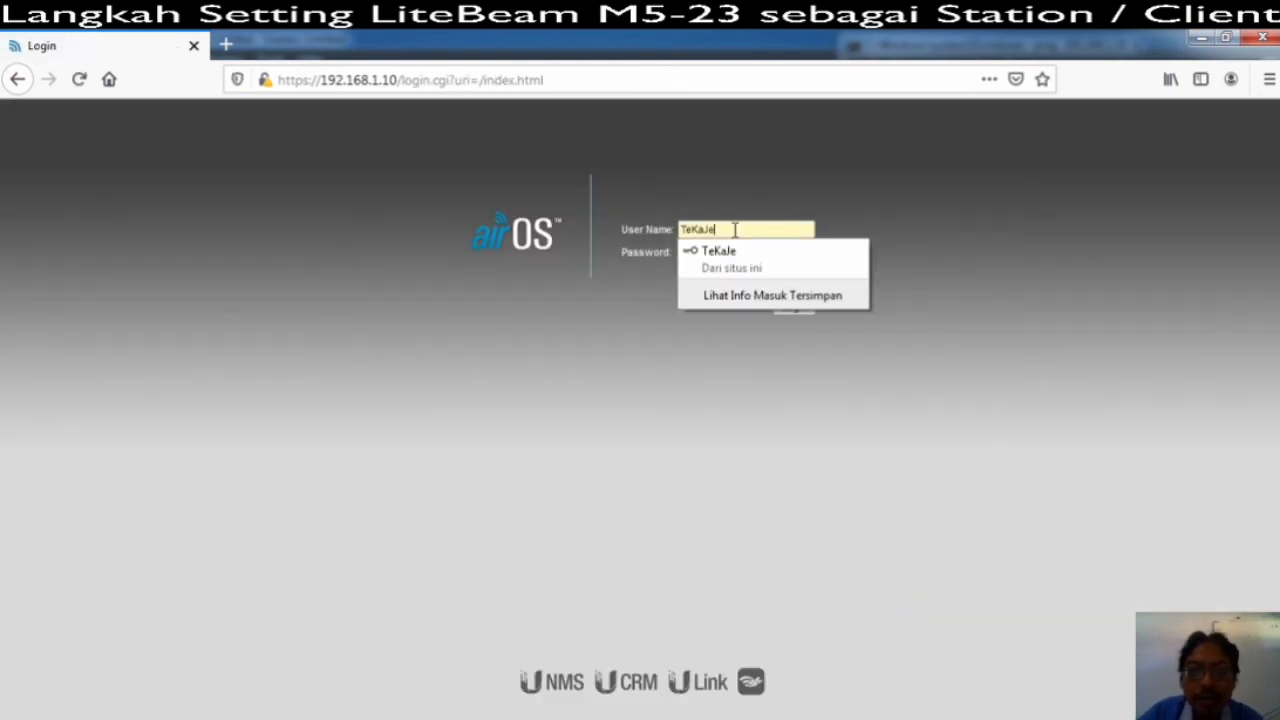
left_click(987, 281)
left_click(793, 307)
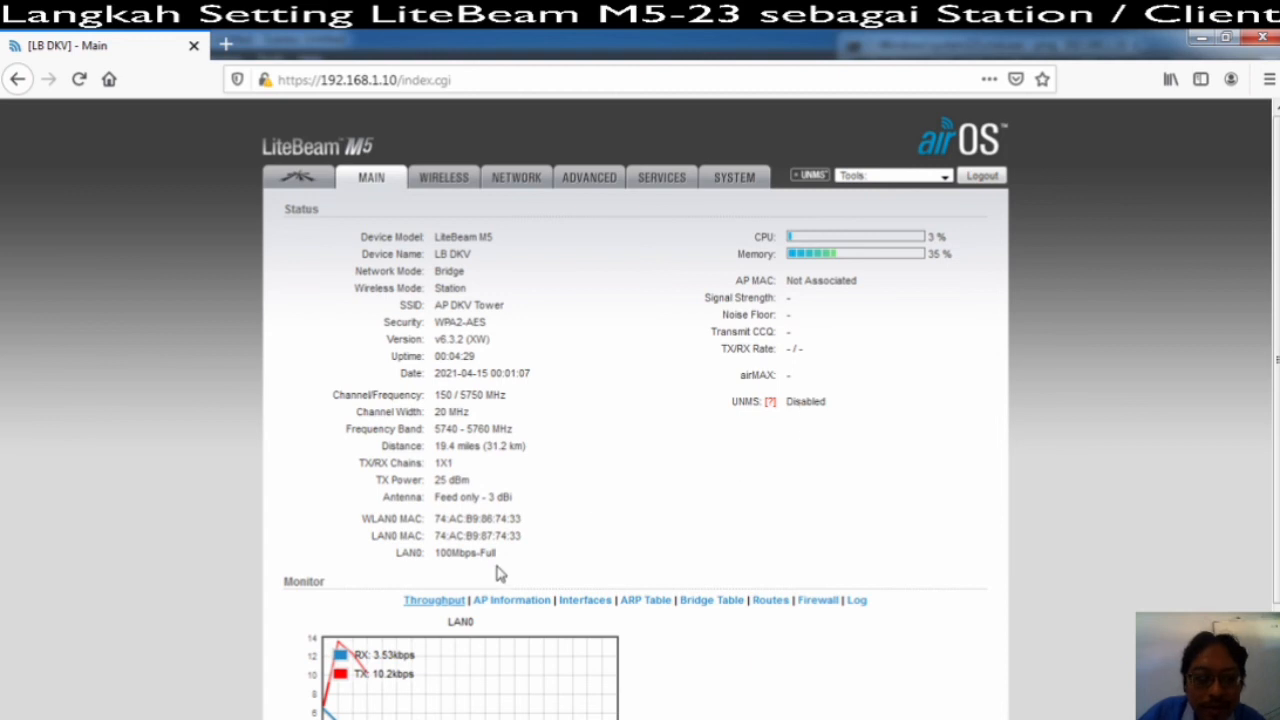
Review device name LB DKV, Station mode and SSID AP DKV Tower on the Main page
scroll(571, 529, "down", 2)
scroll(805, 545, "up", 2)
scroll(790, 520, "down", 2)
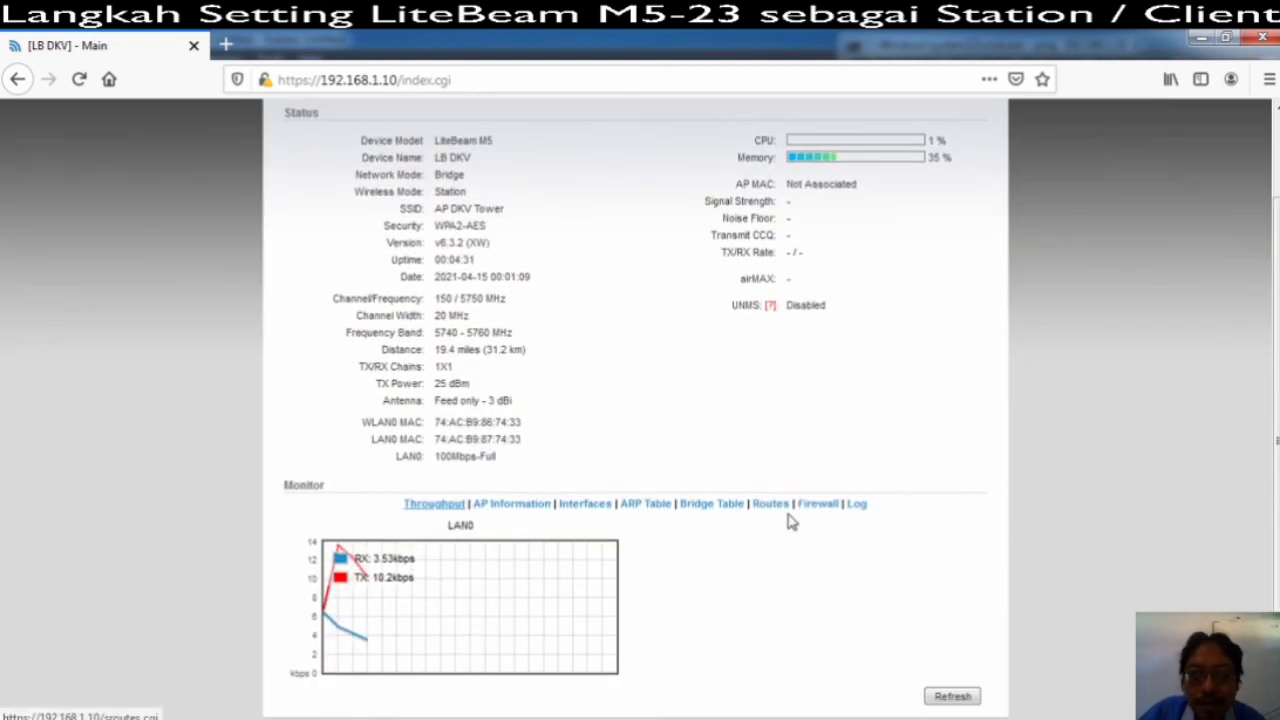
scroll(789, 517, "up", 2)
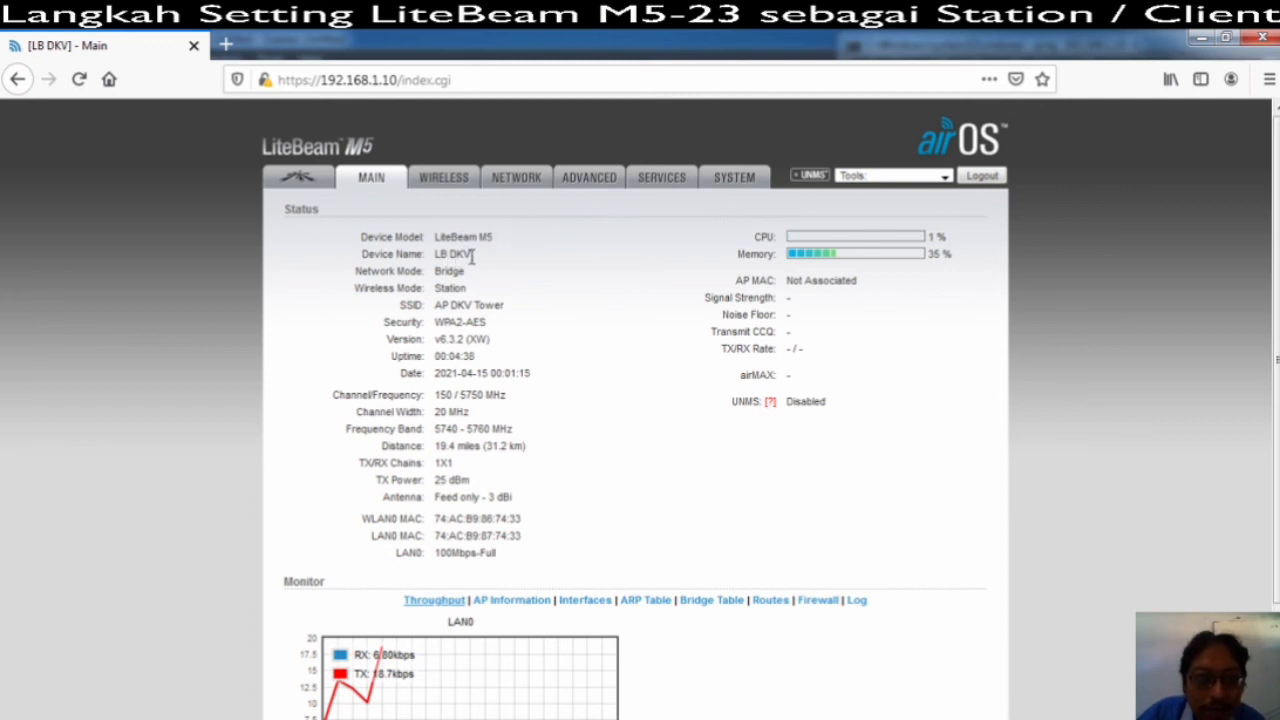
left_click_drag(472, 256, 431, 258)
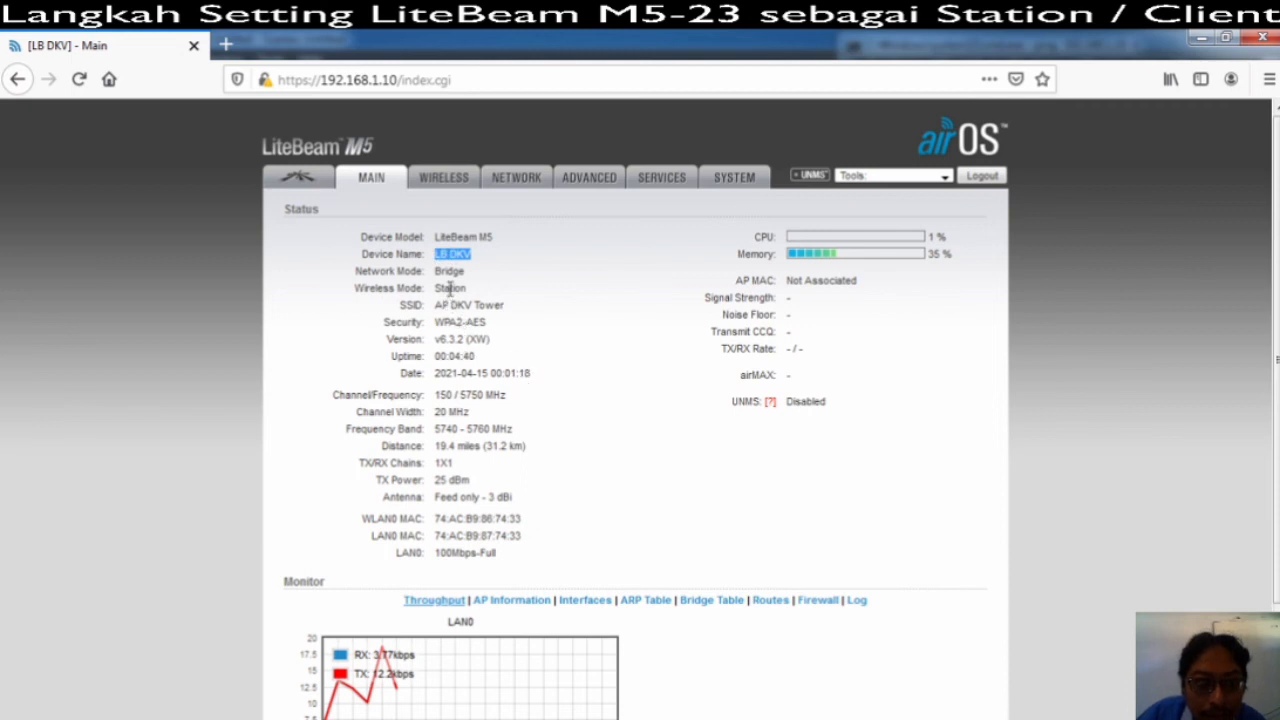
left_click_drag(468, 289, 528, 314)
left_click(529, 314)
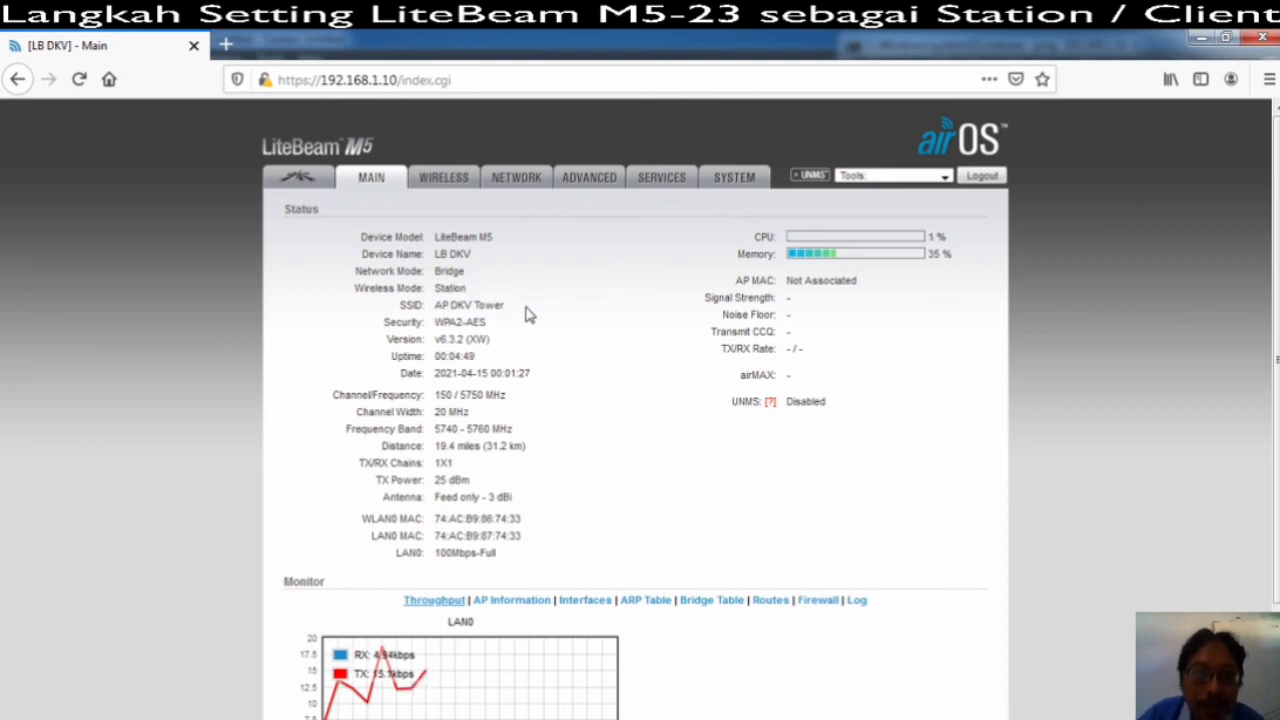
left_click(455, 185)
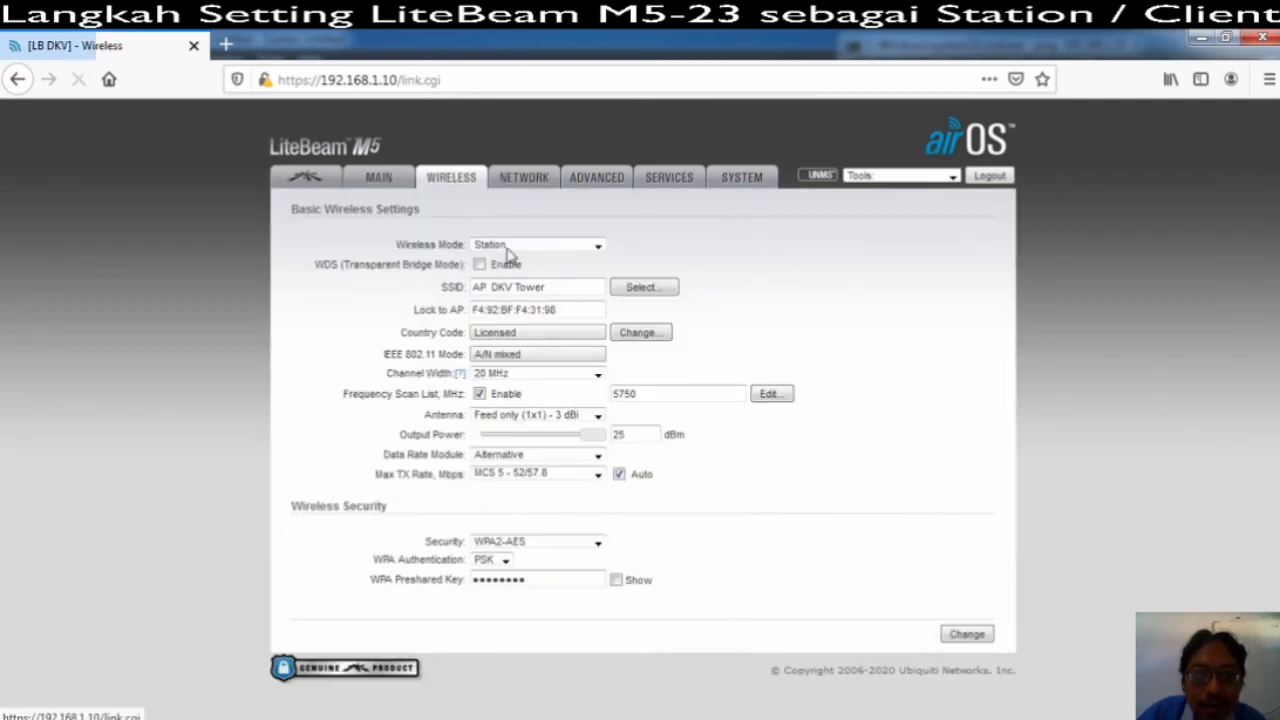
Set airMAX Priority to High, apply the configuration, and bring up the running ping window
left_click(306, 178)
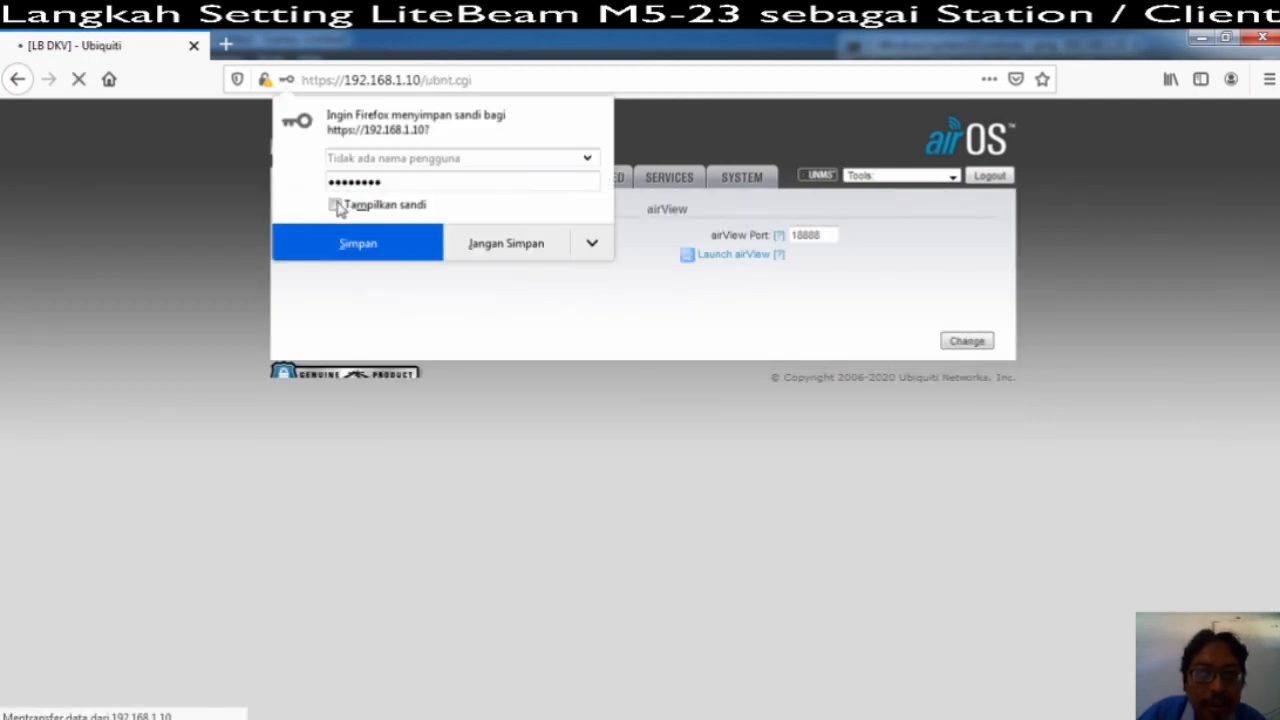
left_click(477, 246)
left_click(486, 238)
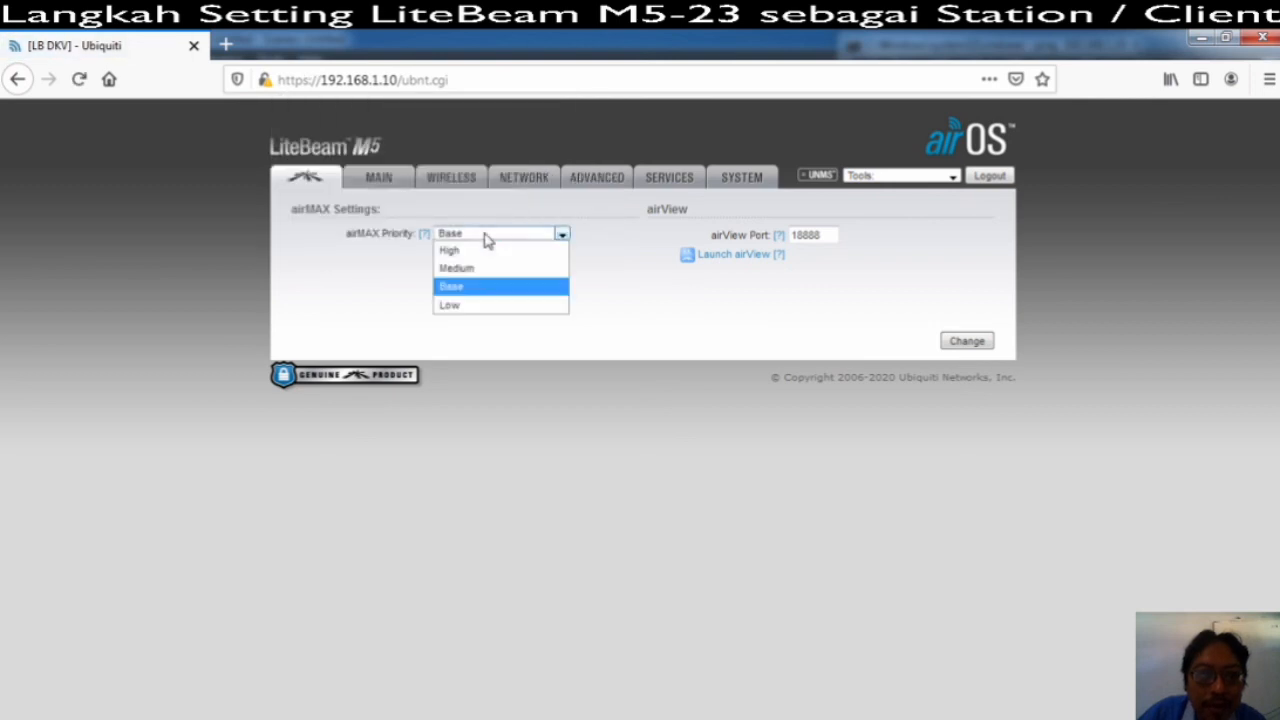
left_click(466, 251)
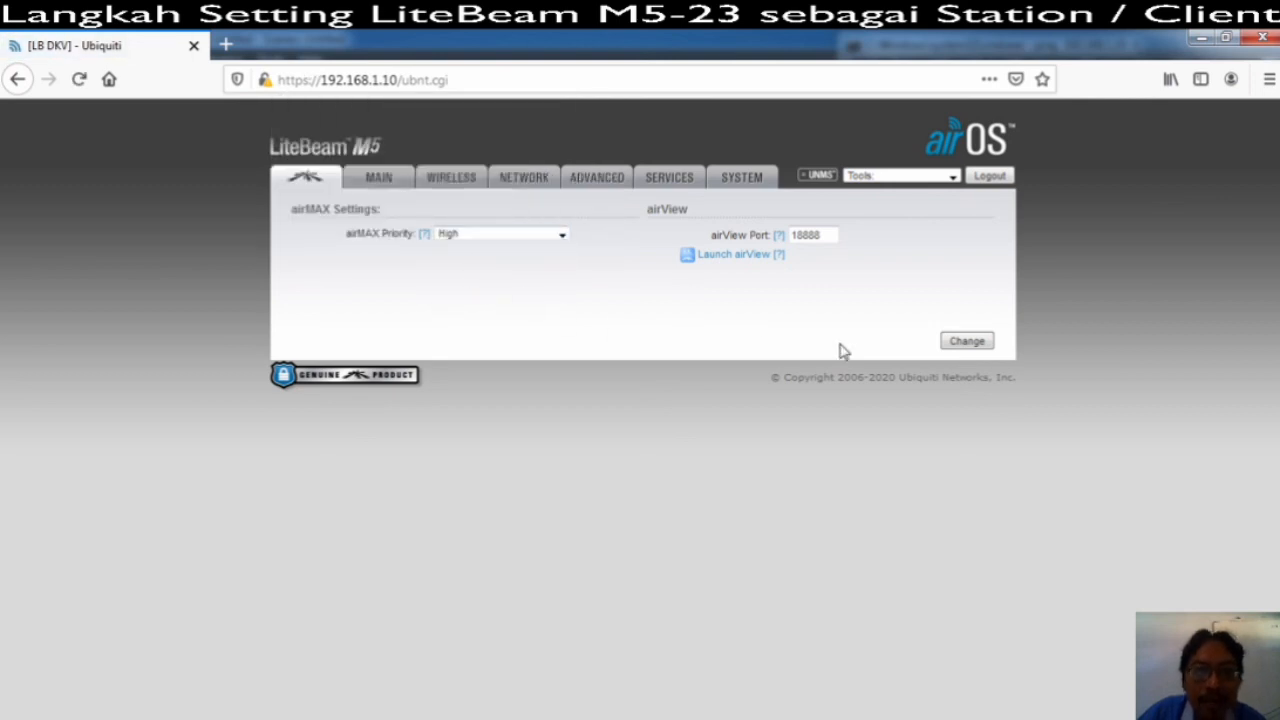
left_click(967, 341)
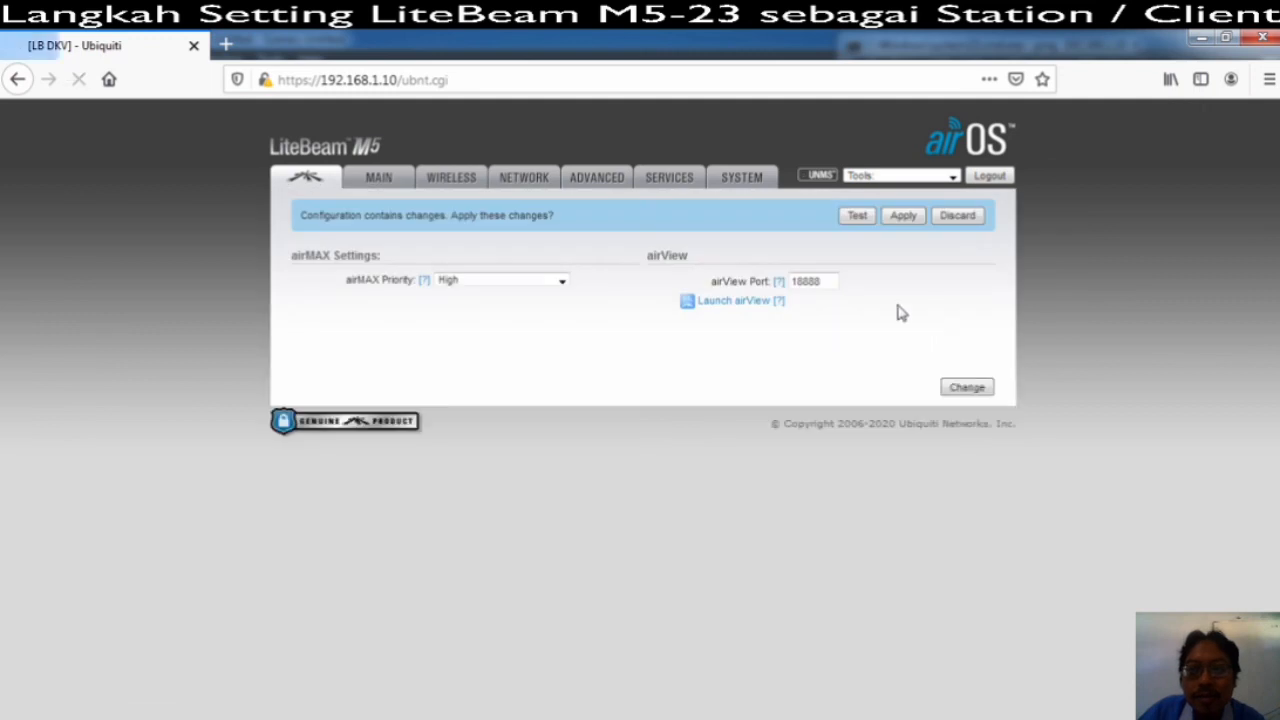
left_click(903, 216)
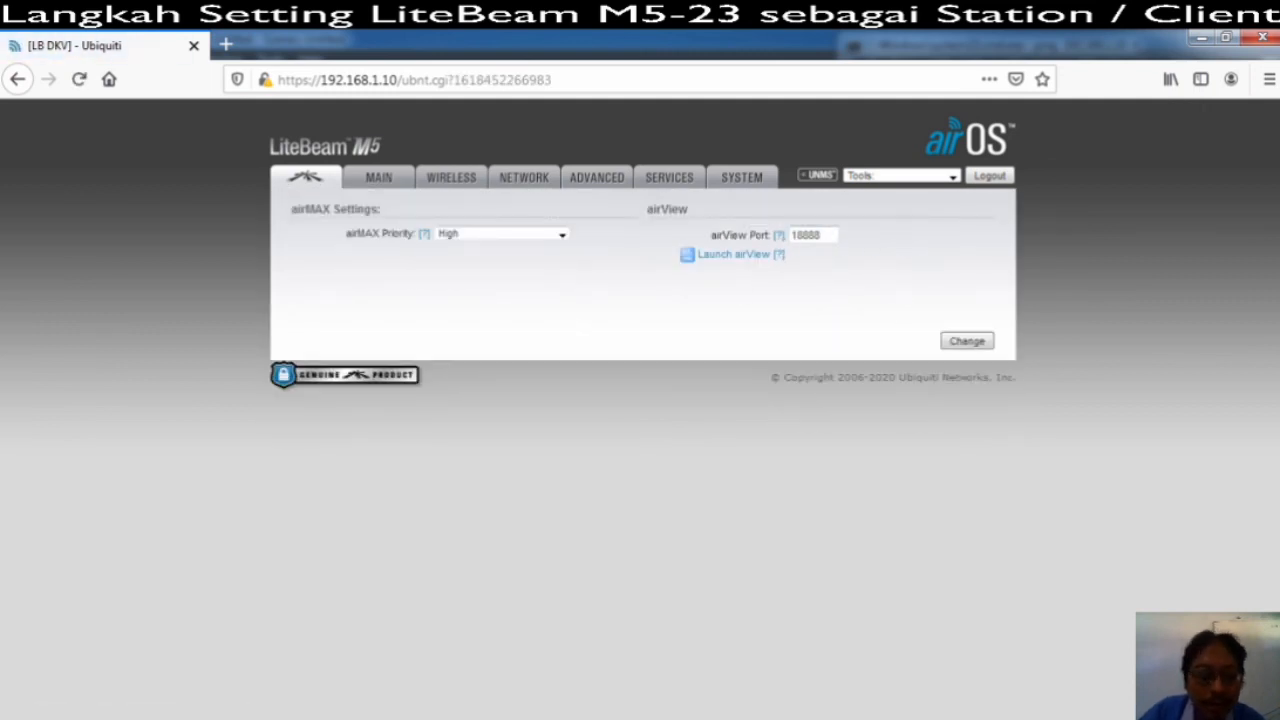
left_click(397, 690)
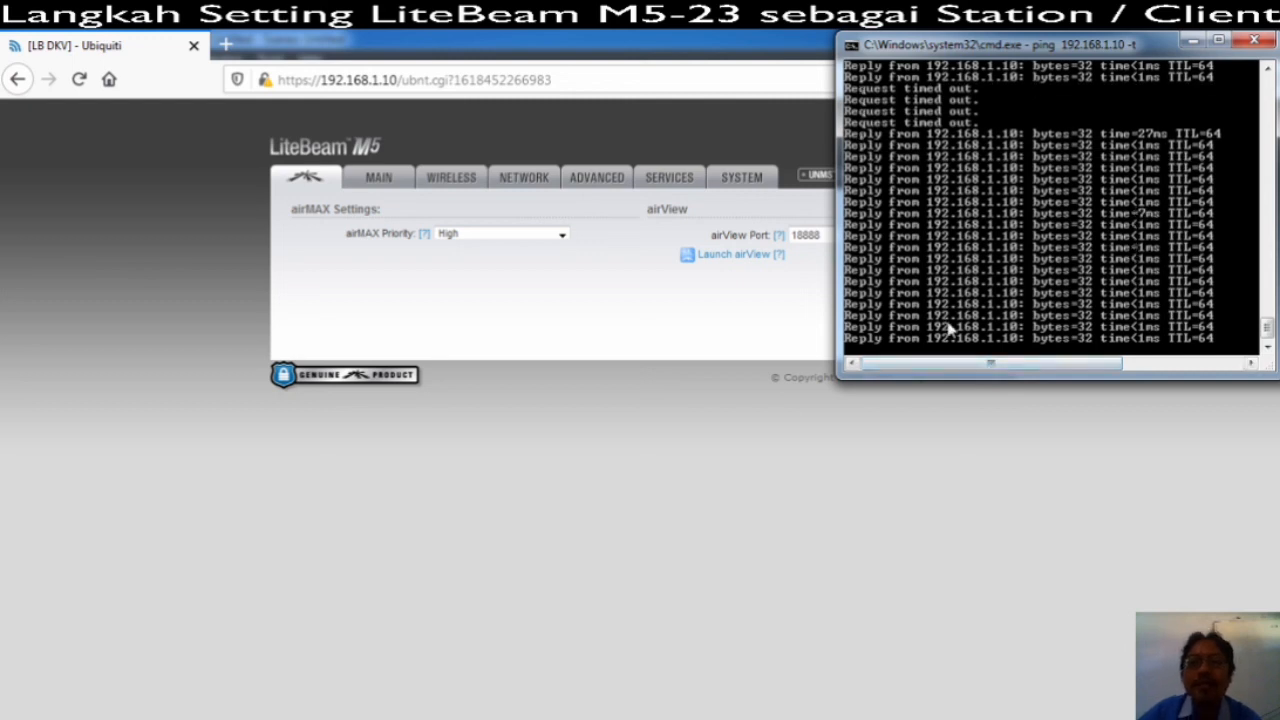
Once pings to 192.168.1.10 reply again, return to the airOS Main status page
left_click(373, 186)
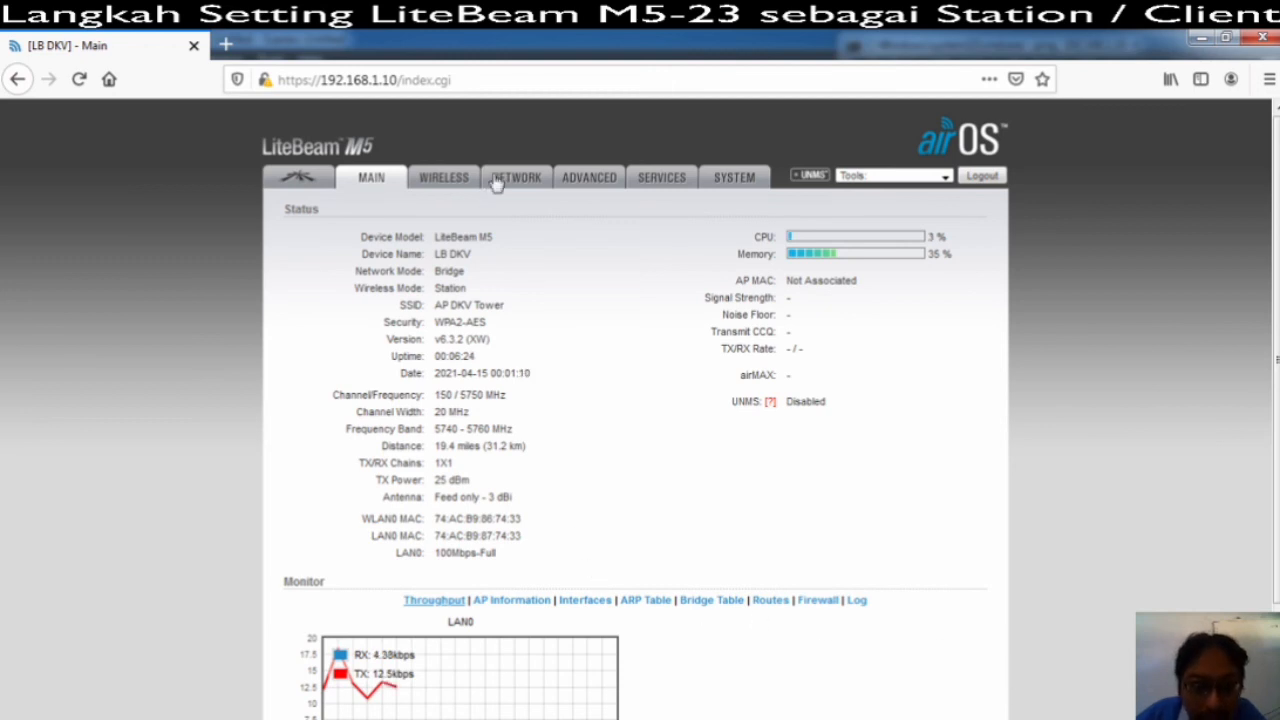
On the Network page, check static IP 192.168.1.10 and primary DNS 8.8.8.8, then go to Wireless
left_click(530, 185)
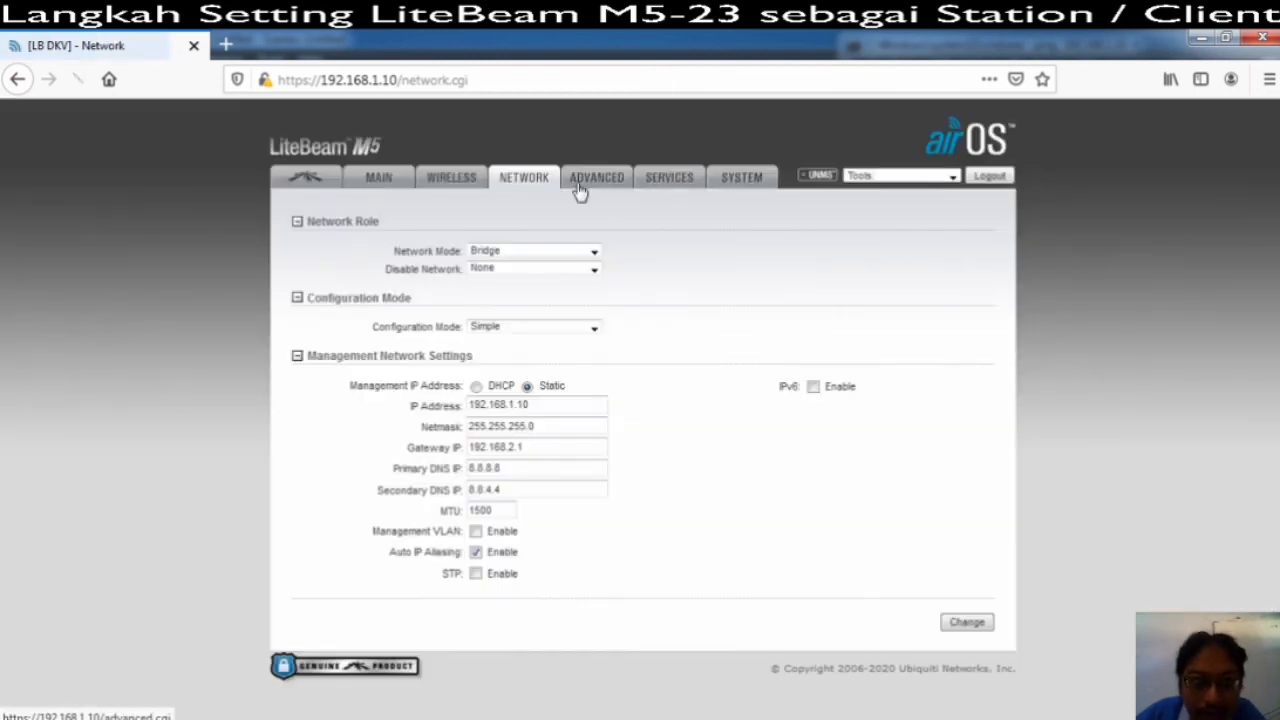
left_click(539, 407)
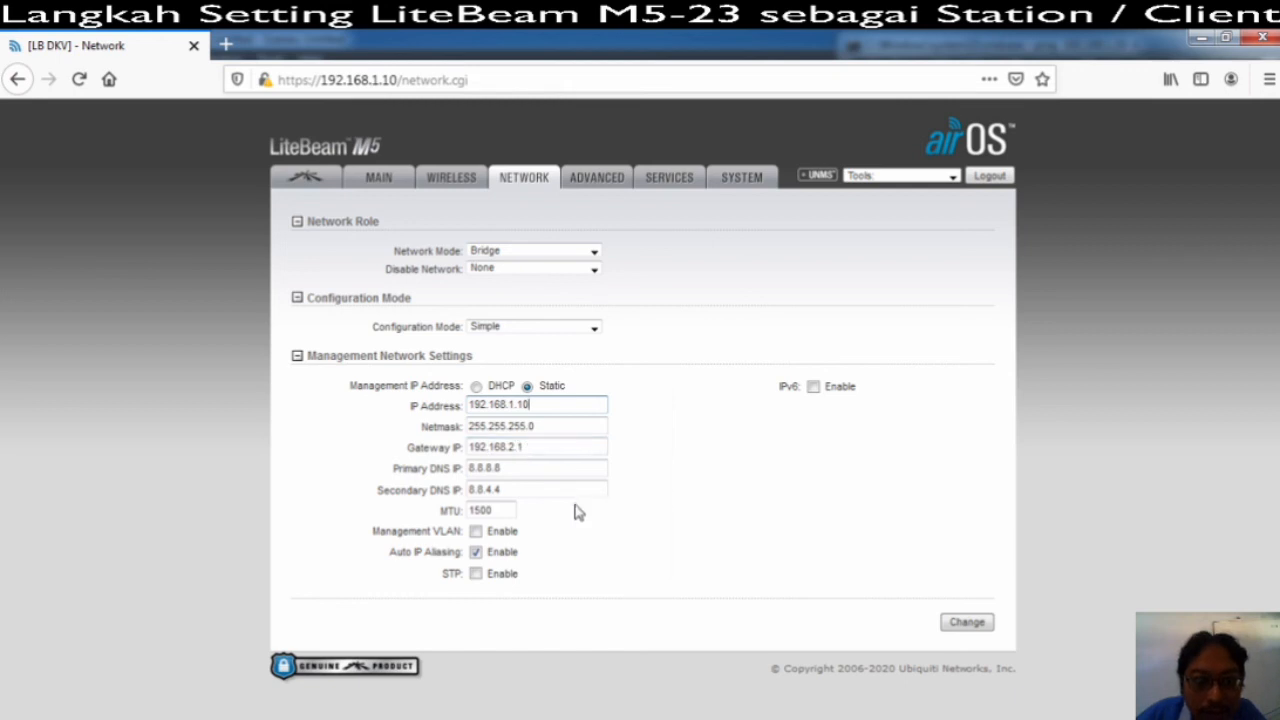
left_click(514, 470)
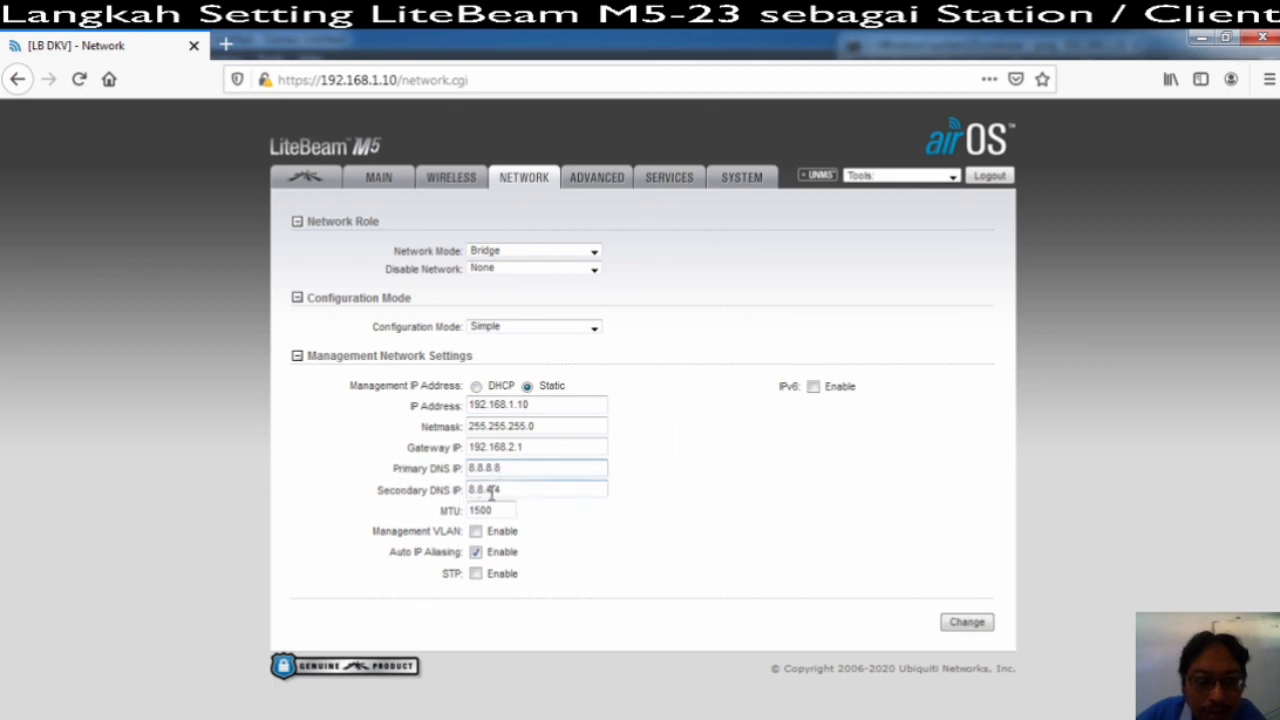
left_click(451, 182)
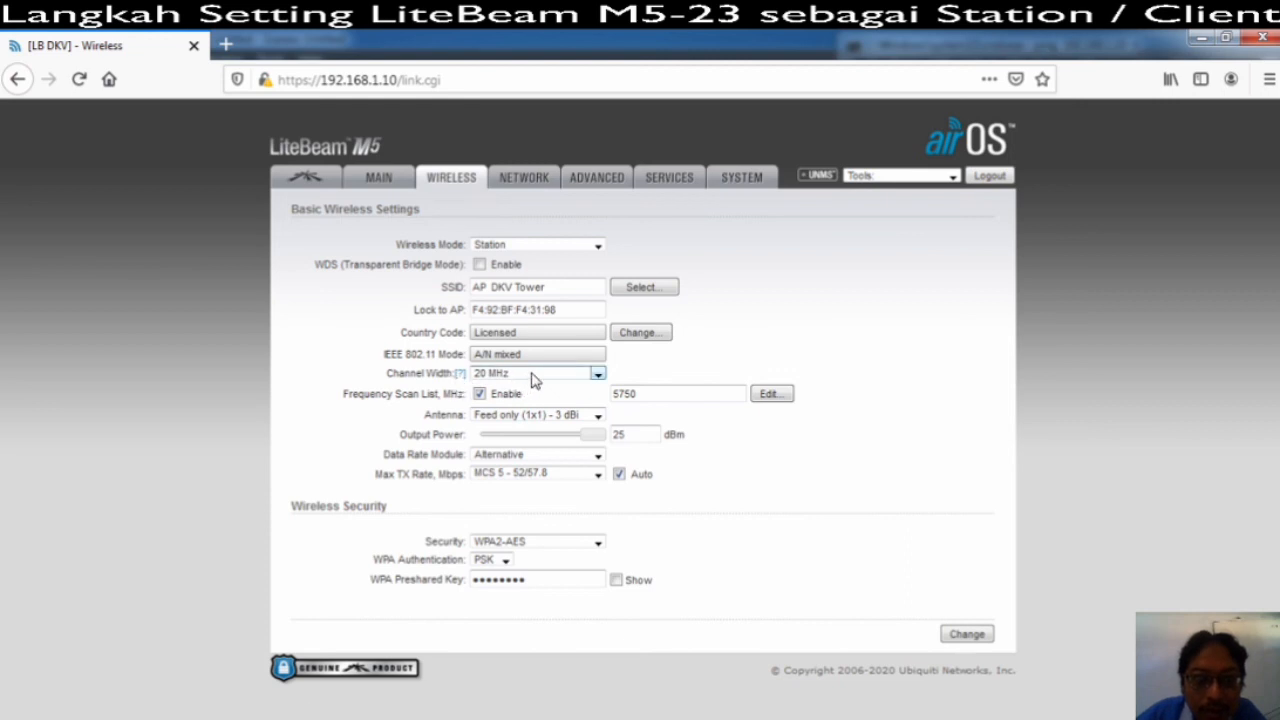
left_click(531, 375)
left_click(531, 375)
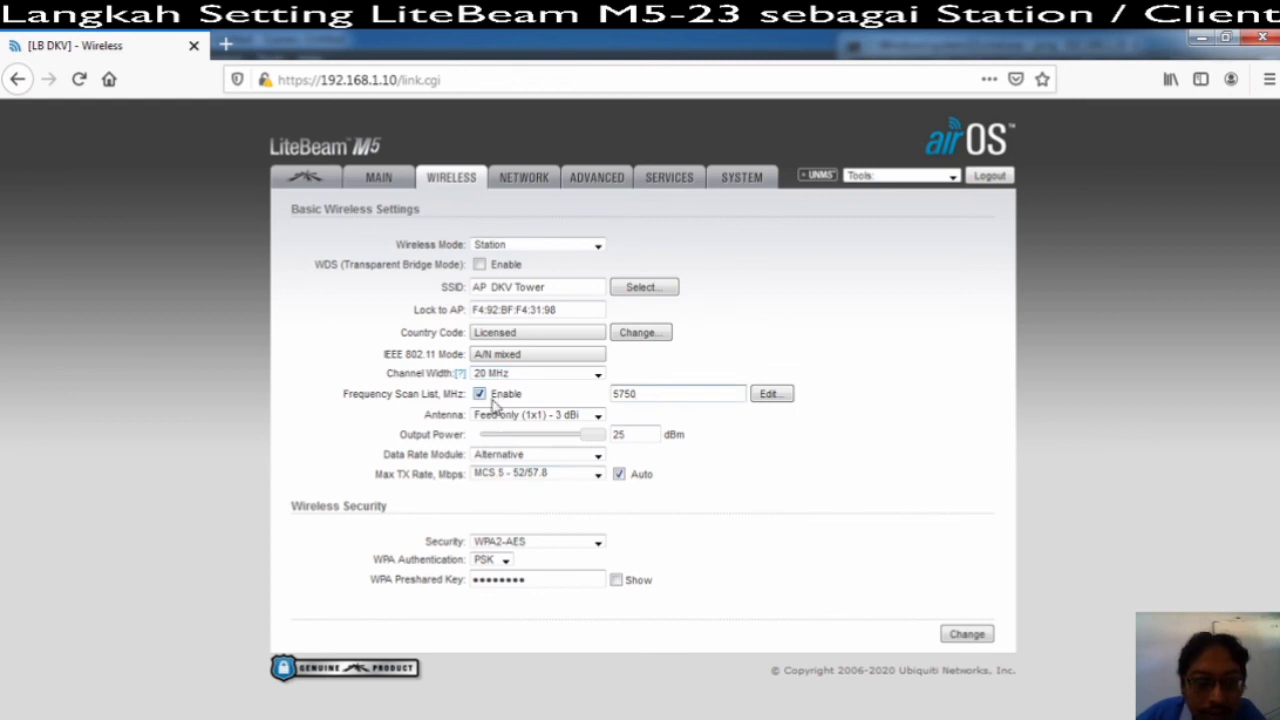
left_click(650, 396)
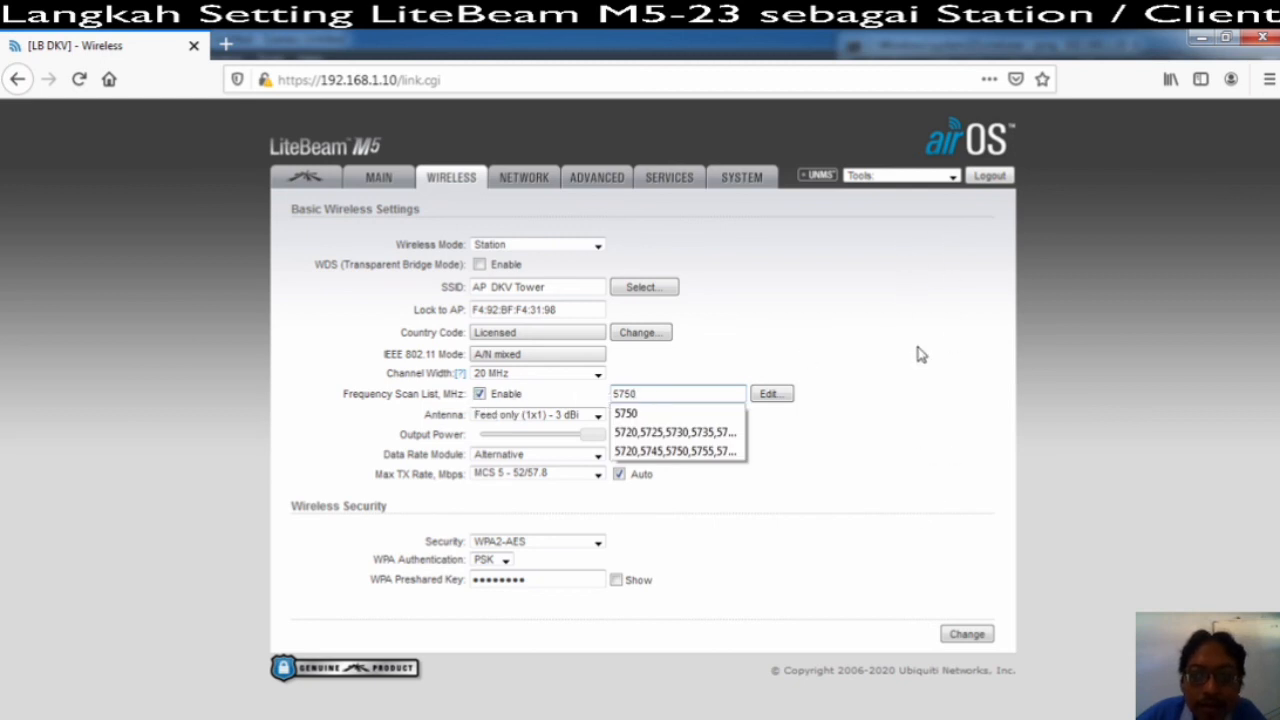
left_click(683, 393)
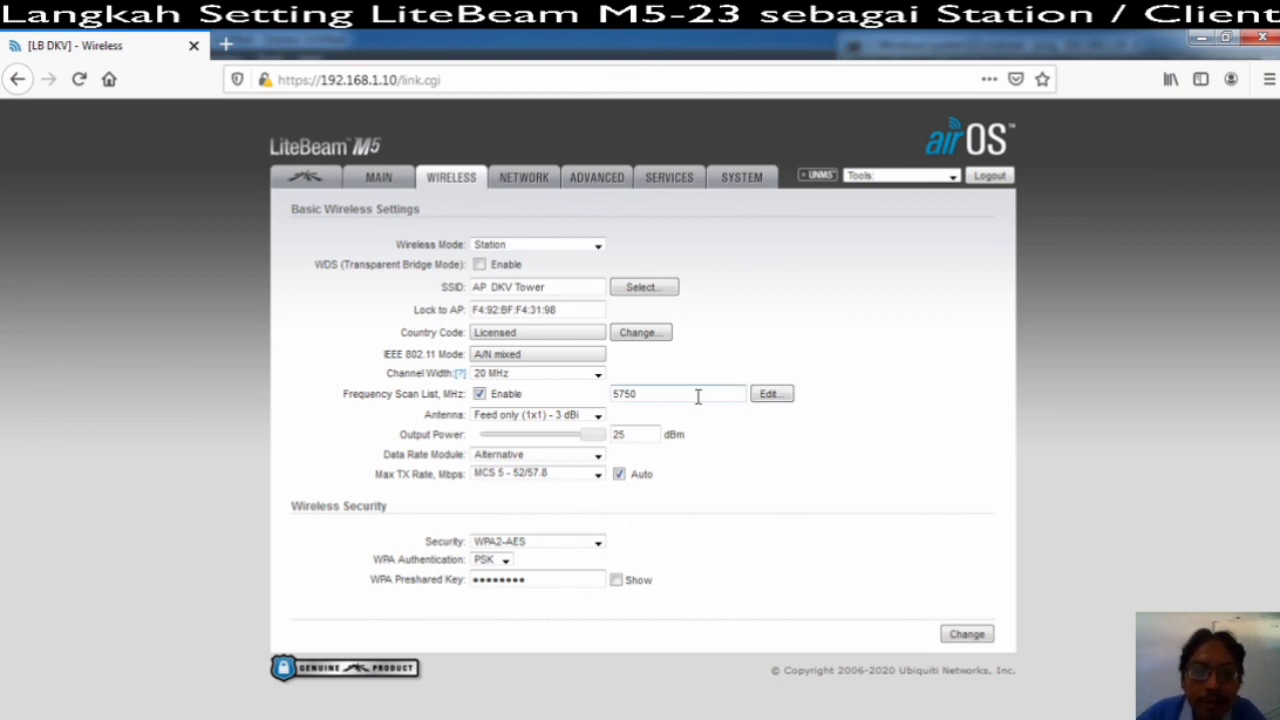
double_click(655, 395)
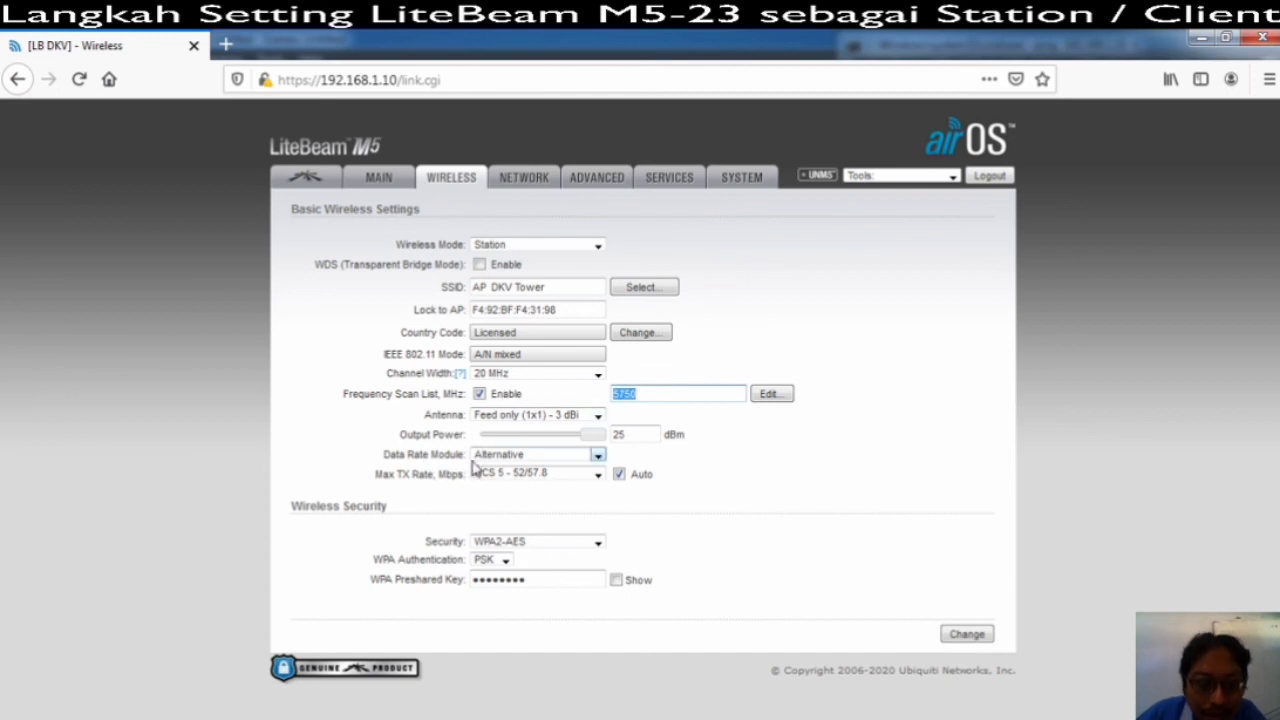
left_click(530, 455)
left_click(533, 457)
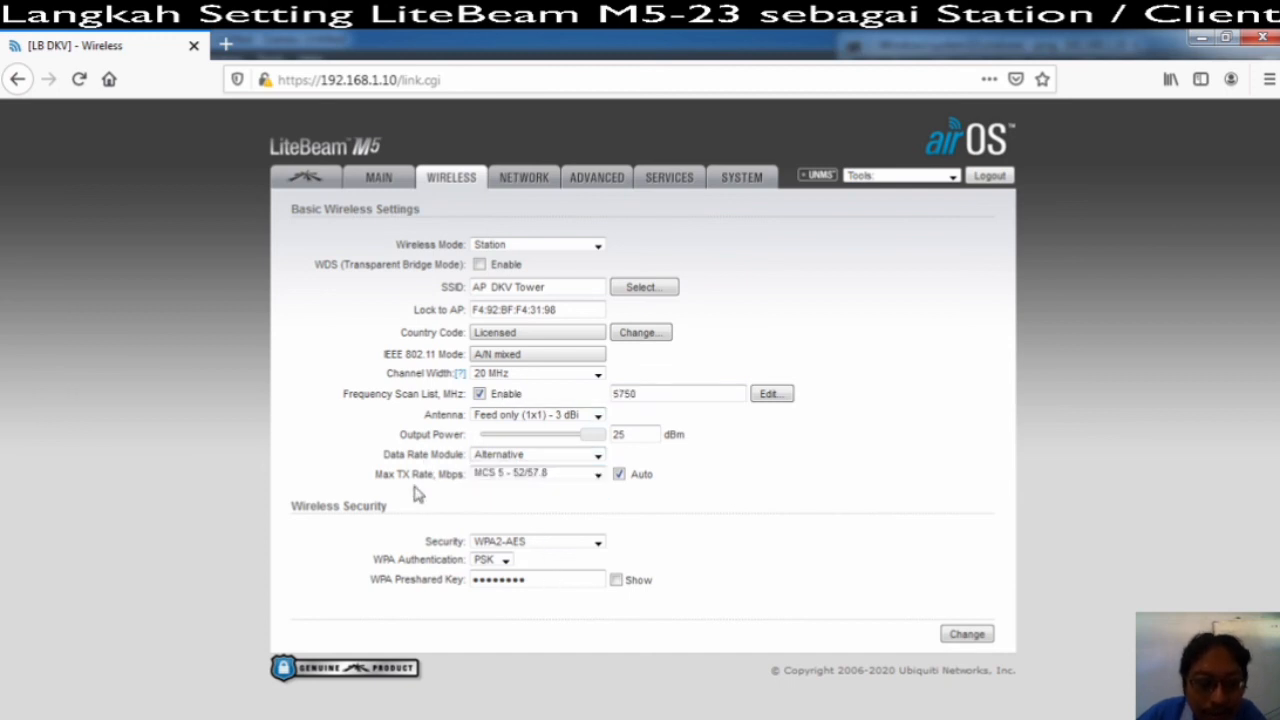
left_click(560, 473)
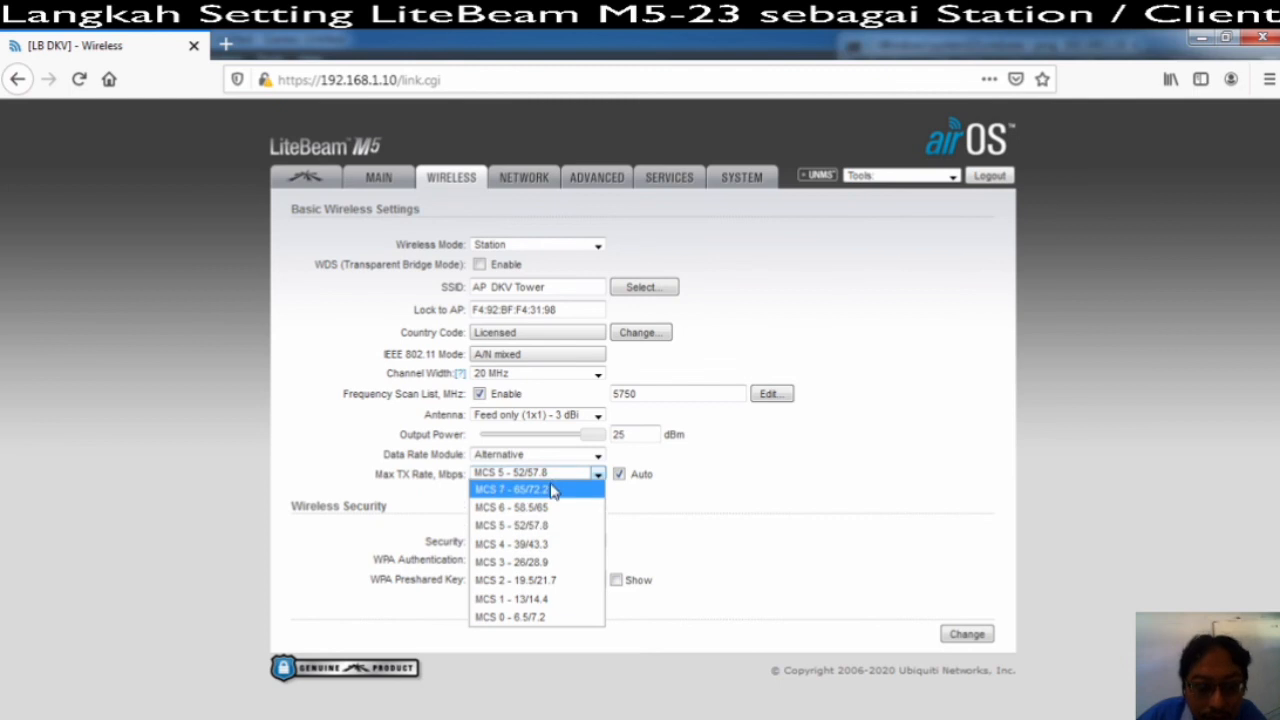
left_click(755, 468)
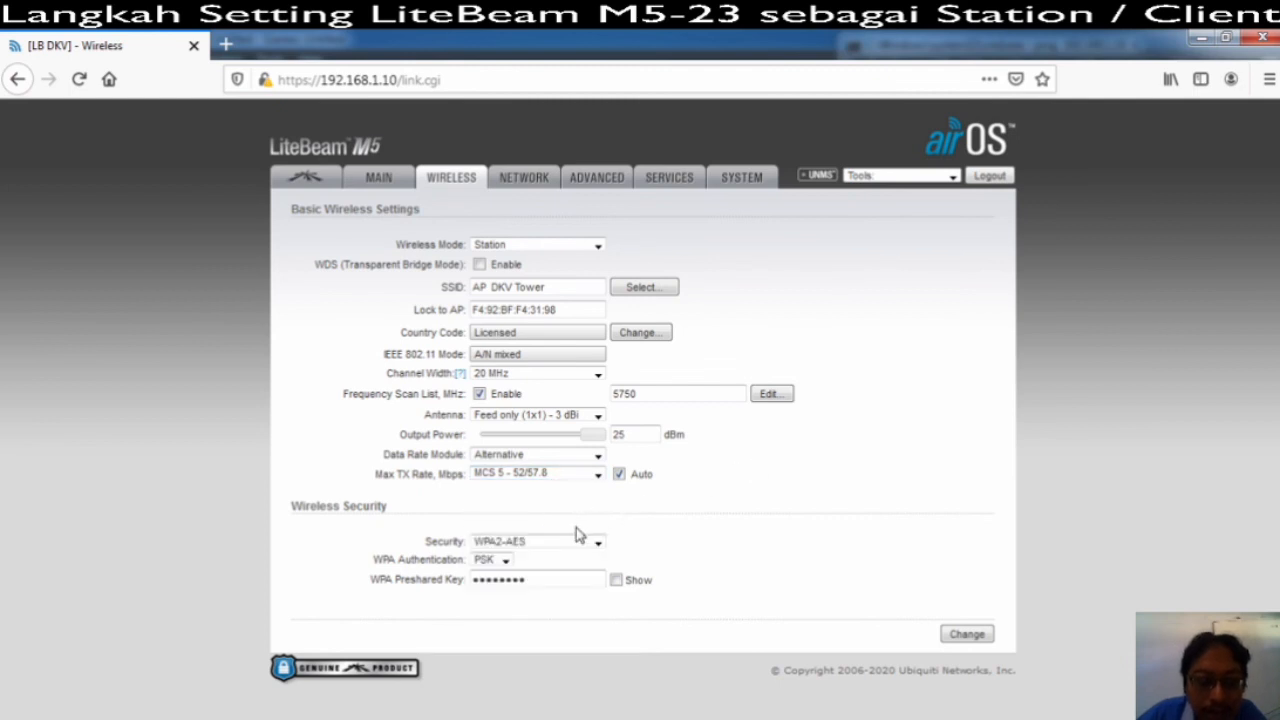
left_click(563, 581)
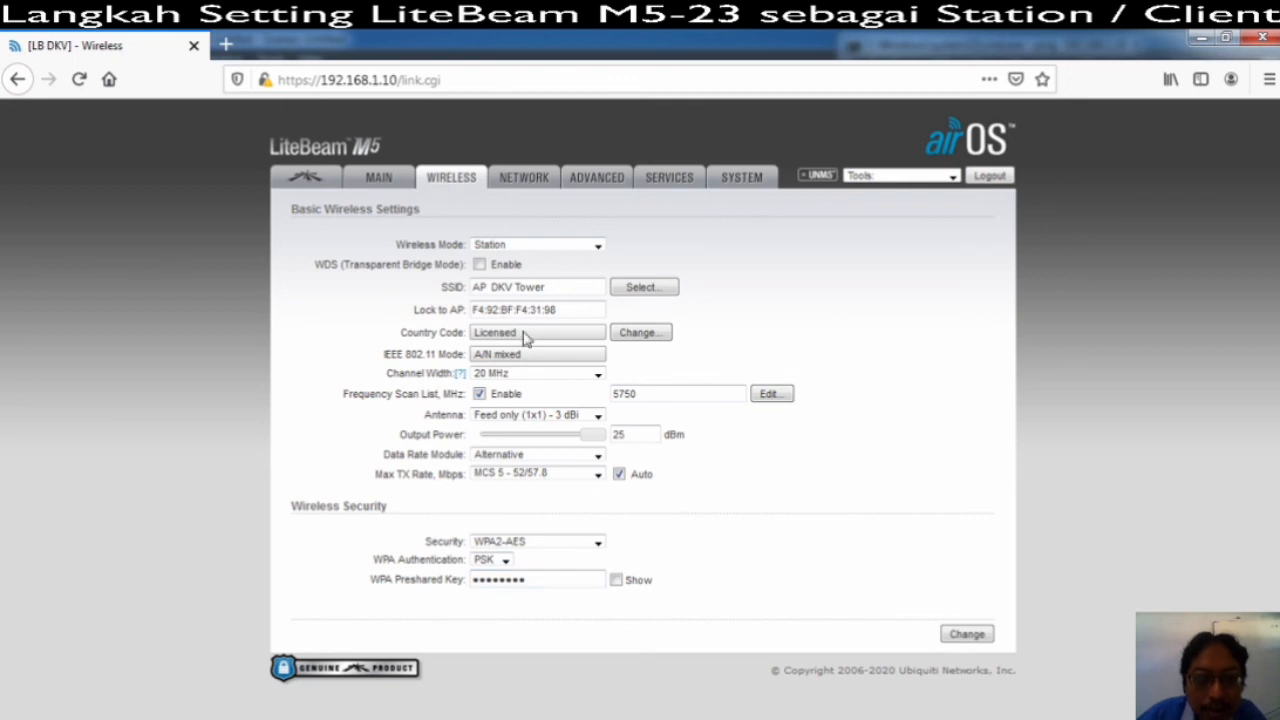
left_click_drag(556, 285, 333, 279)
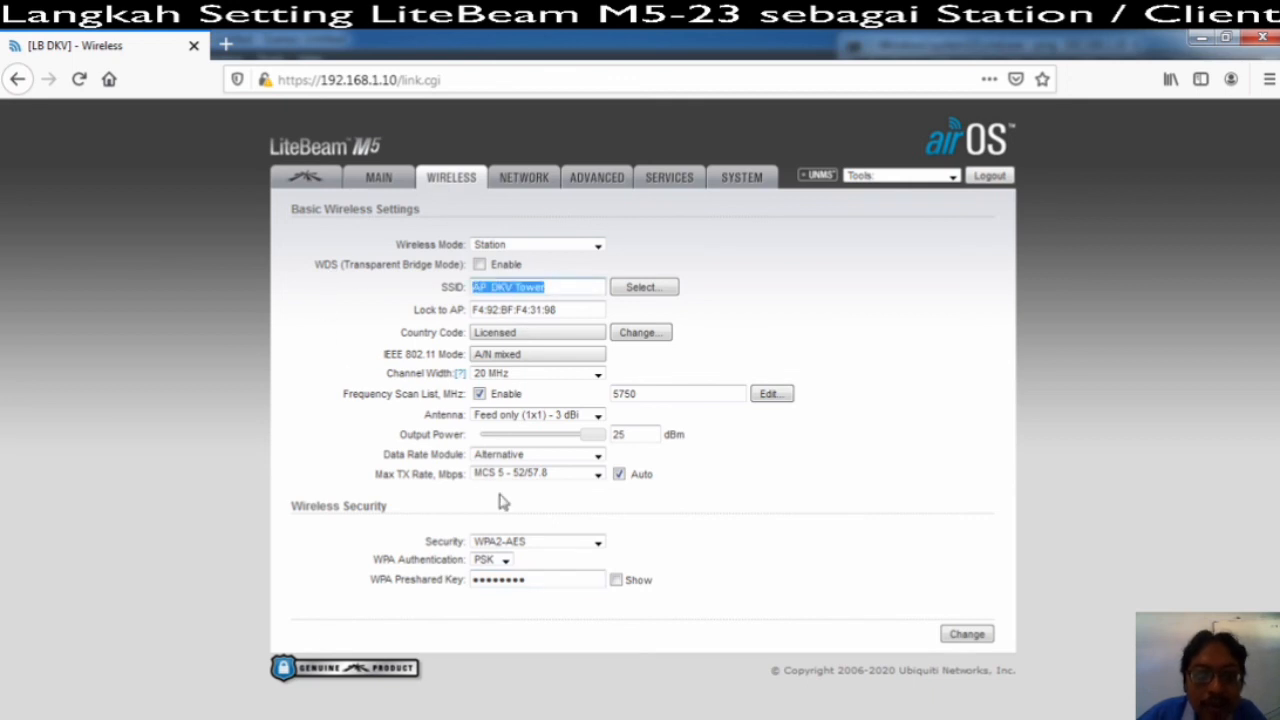
Go back to the Main page, decline saving the password, and review Station mode, AP DKV Tower, WPA2-AES
left_click(379, 181)
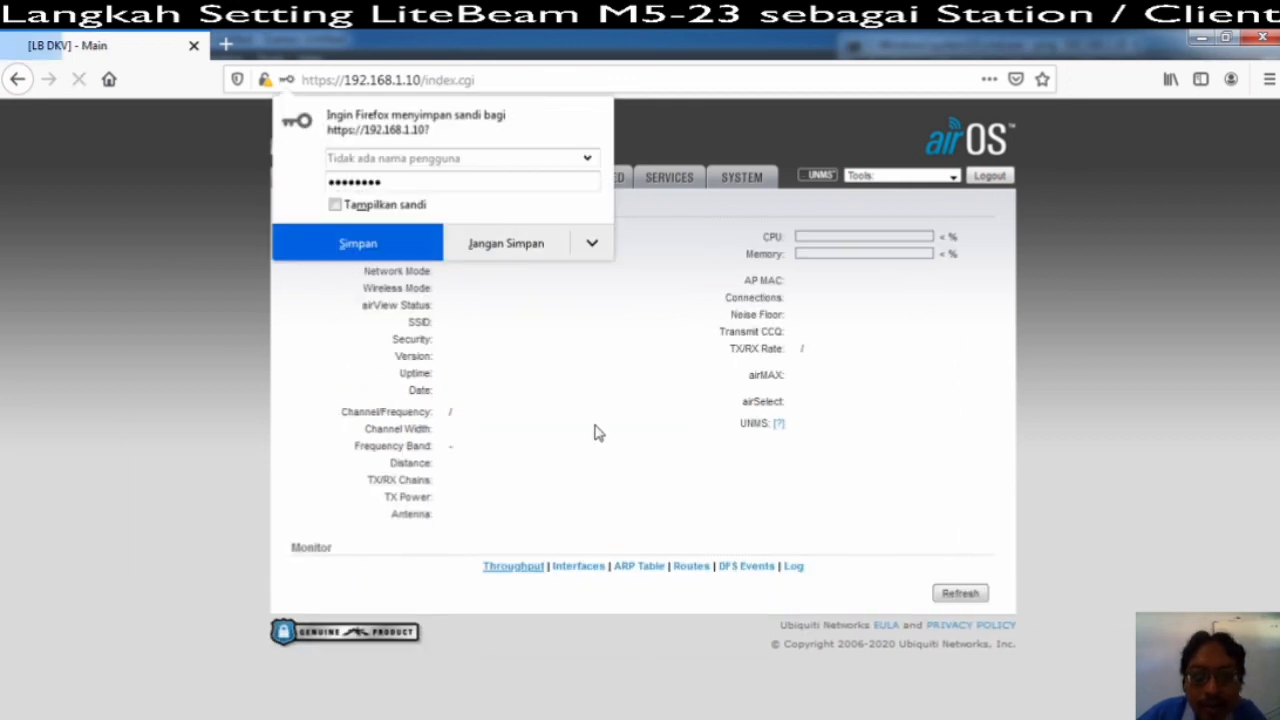
left_click(538, 250)
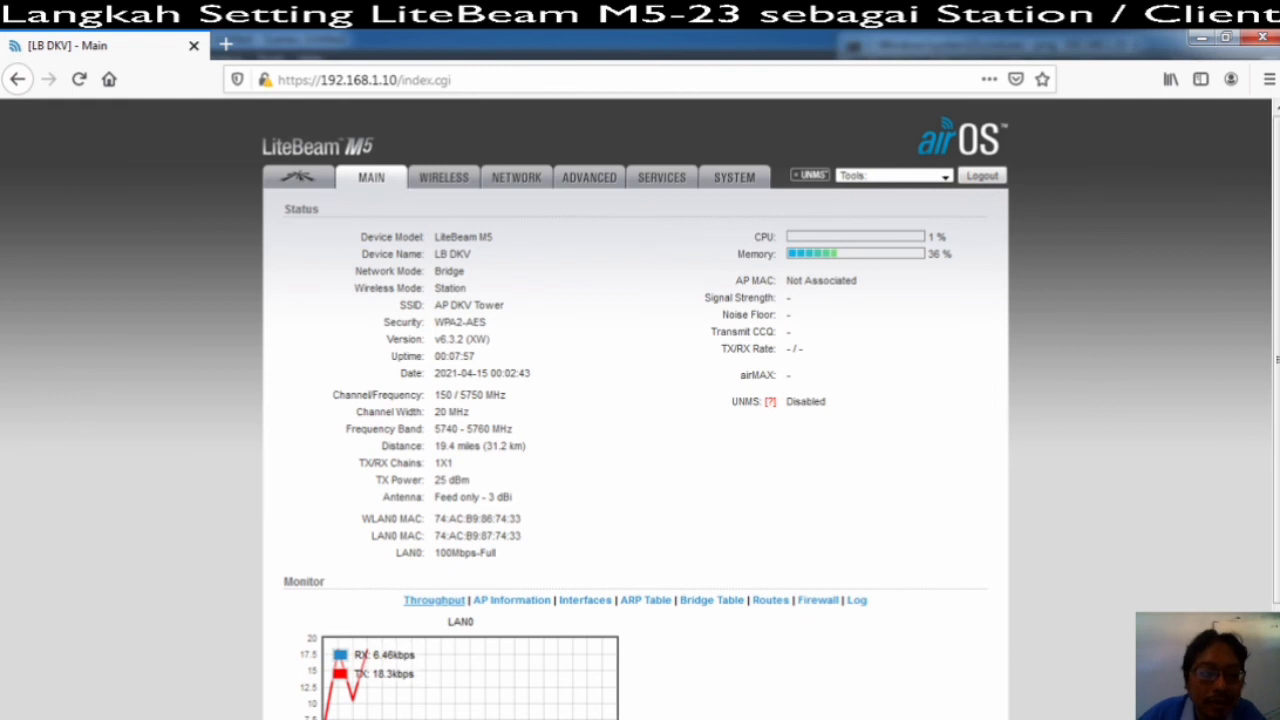
mouse_move(378, 718)
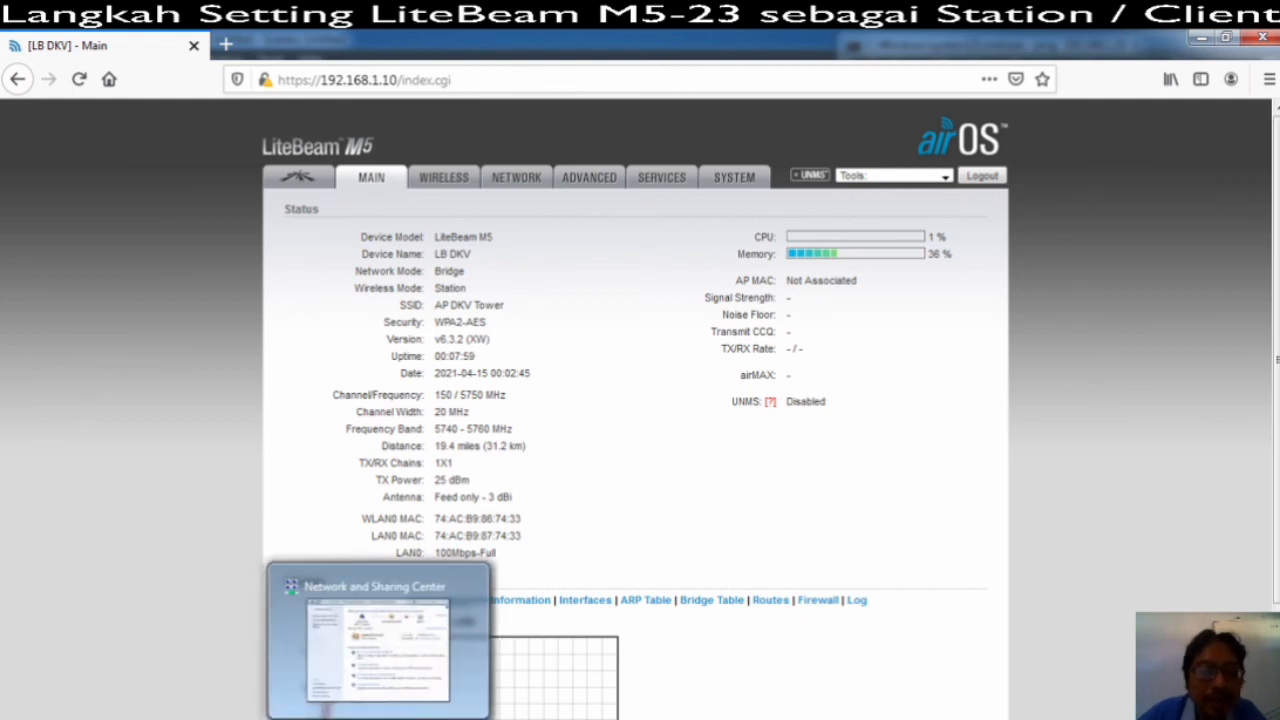